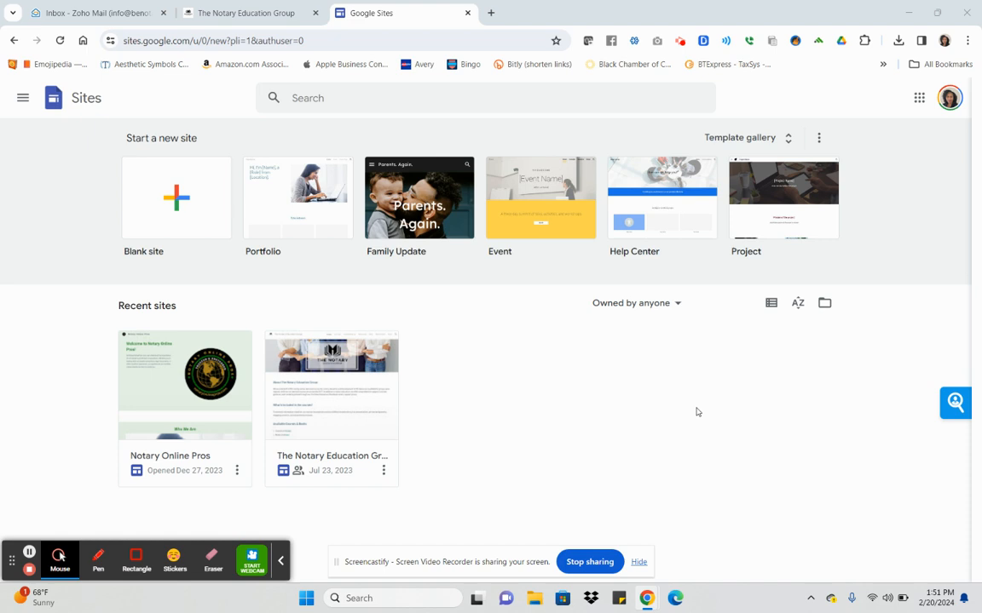
Go to sites.google.com/new to start a new Google Site.
click(425, 43)
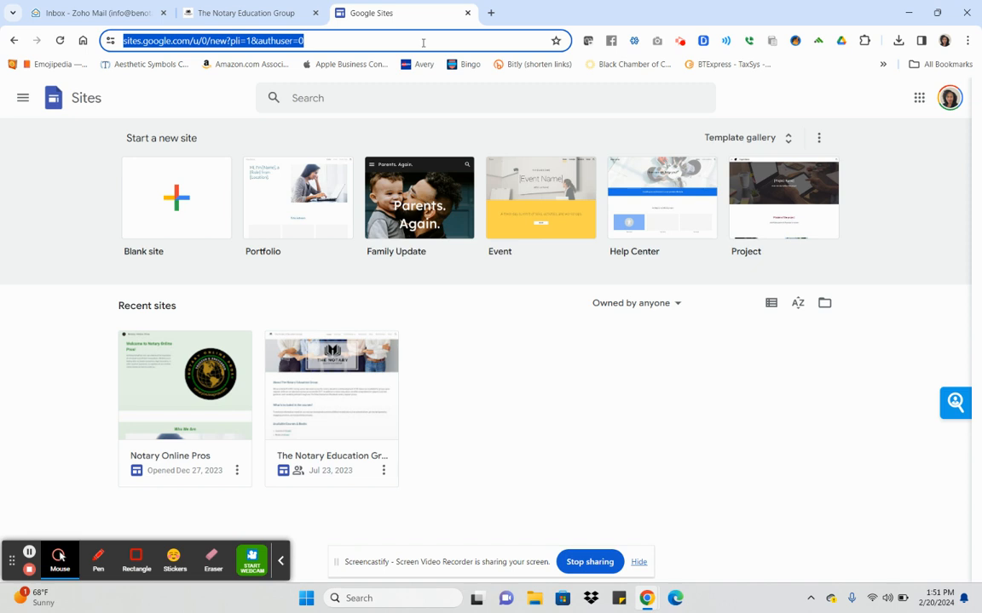
text(sites.goog)
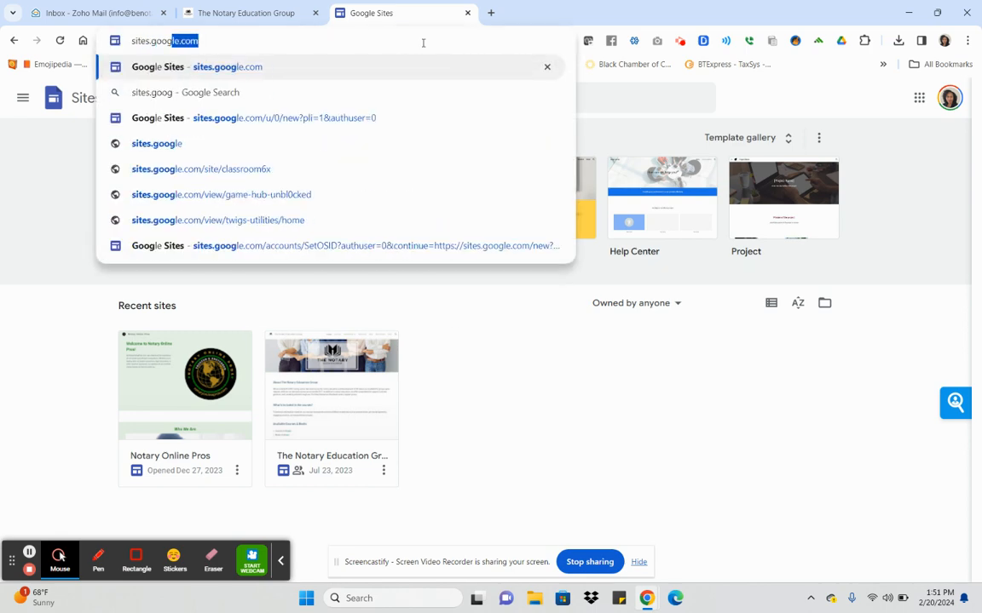
text(le.com/new)
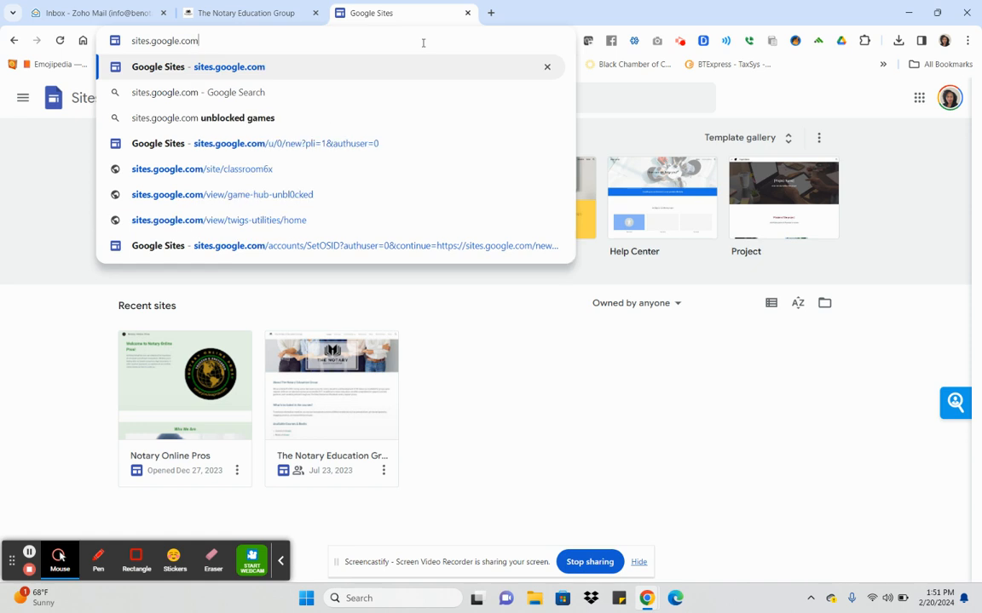
key(Return)
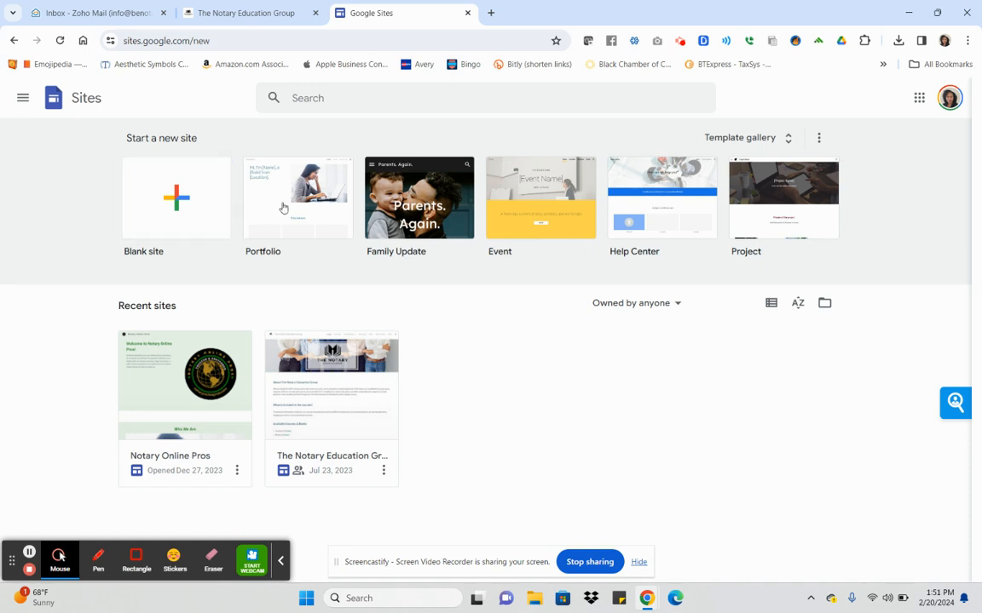
Open the Template gallery and browse the Work, Small business and Education rows.
click(788, 147)
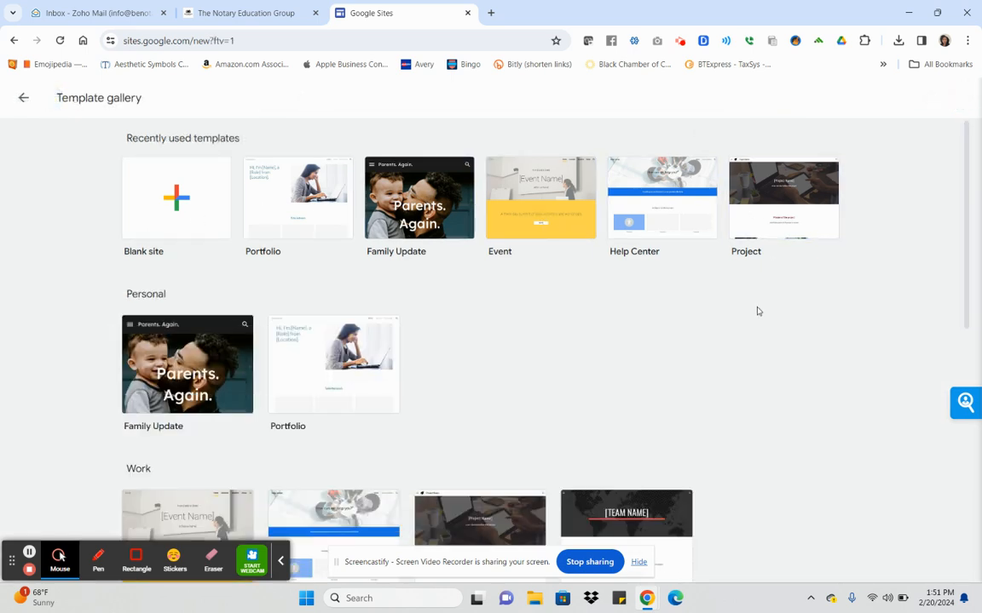
scroll(757, 311, down, 3)
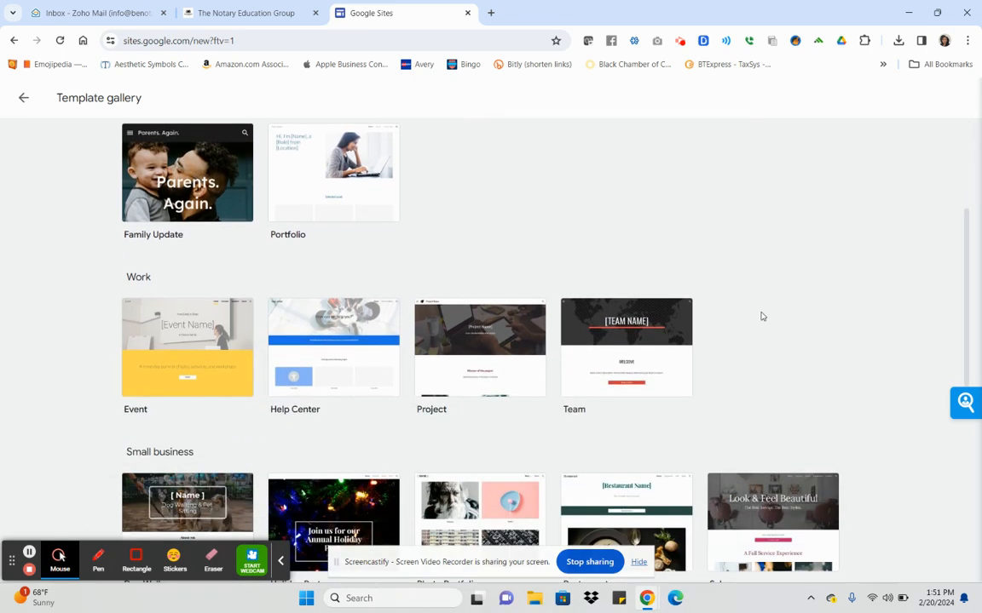
scroll(761, 316, down, 3)
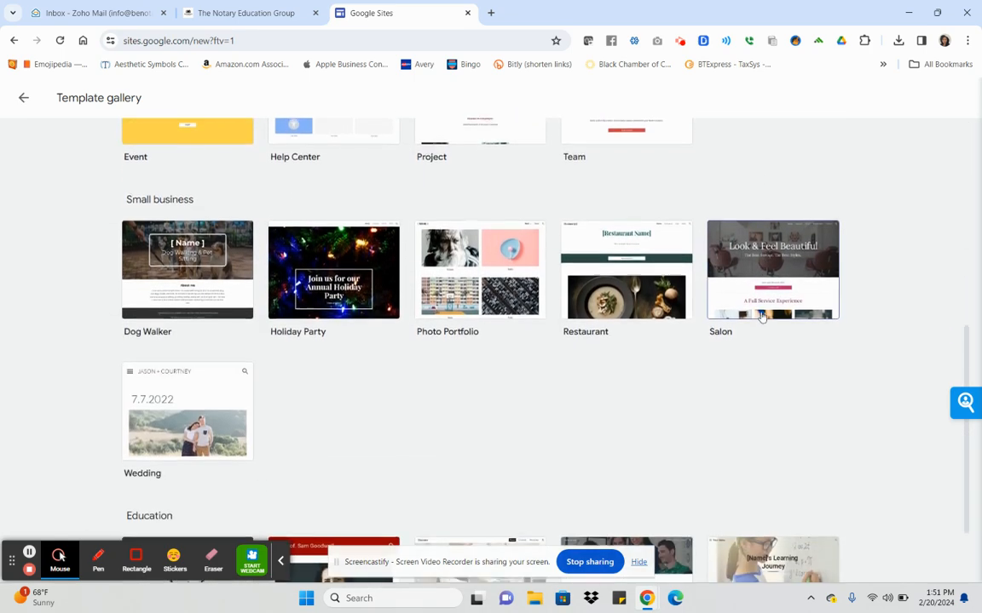
scroll(761, 317, down, 1)
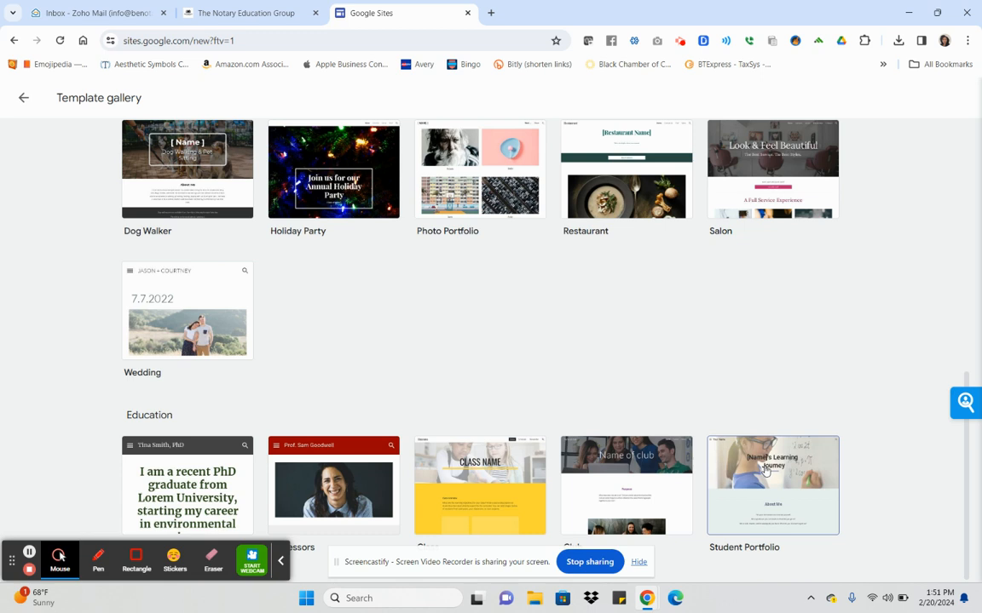
scroll(765, 471, up, 3)
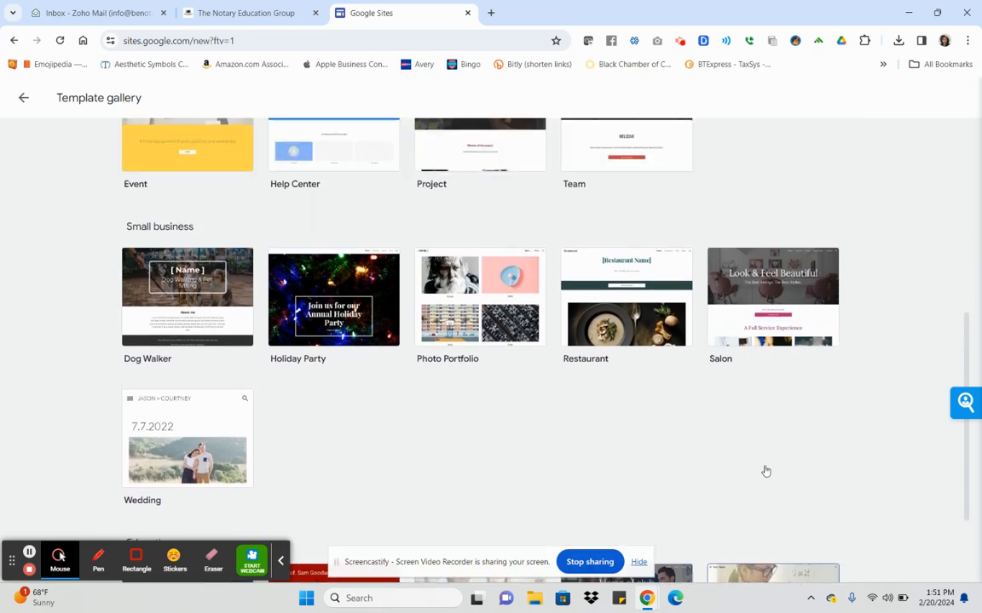
Create a new site from the Wedding template and look over its home page.
click(233, 434)
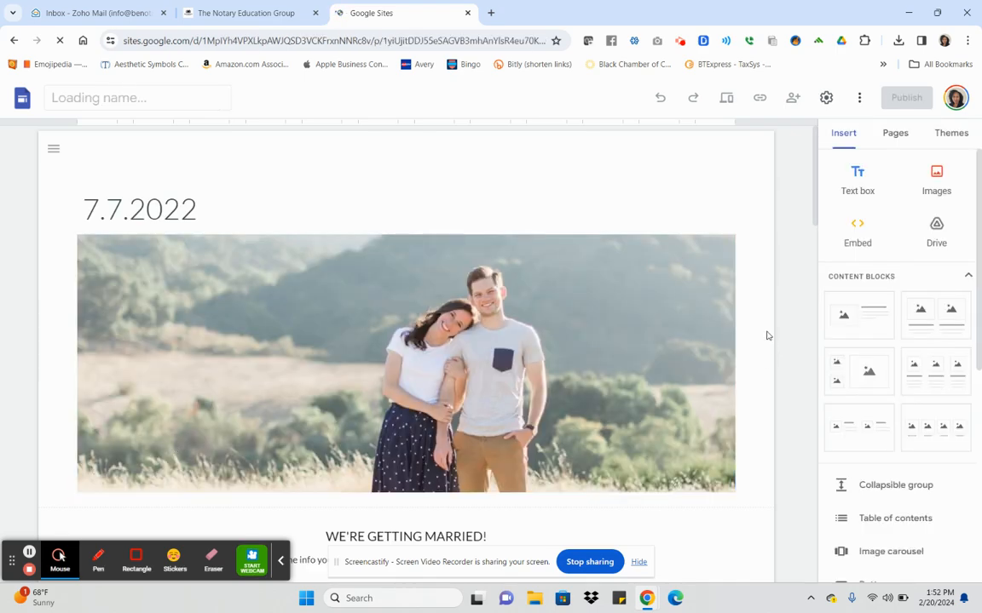
scroll(764, 333, down, 1)
scroll(750, 346, down, 9)
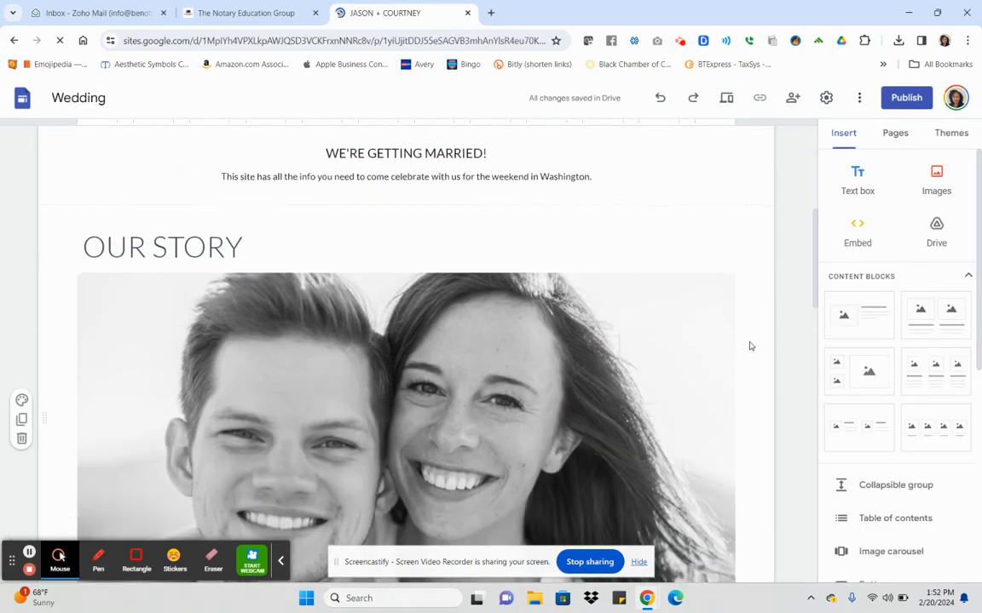
scroll(750, 346, down, 13)
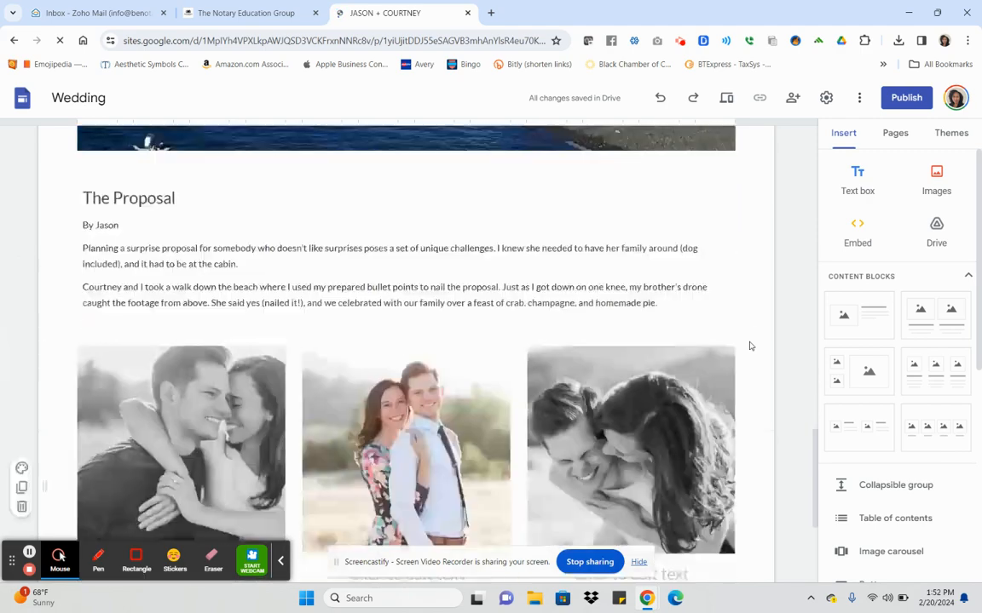
scroll(743, 373, up, 20)
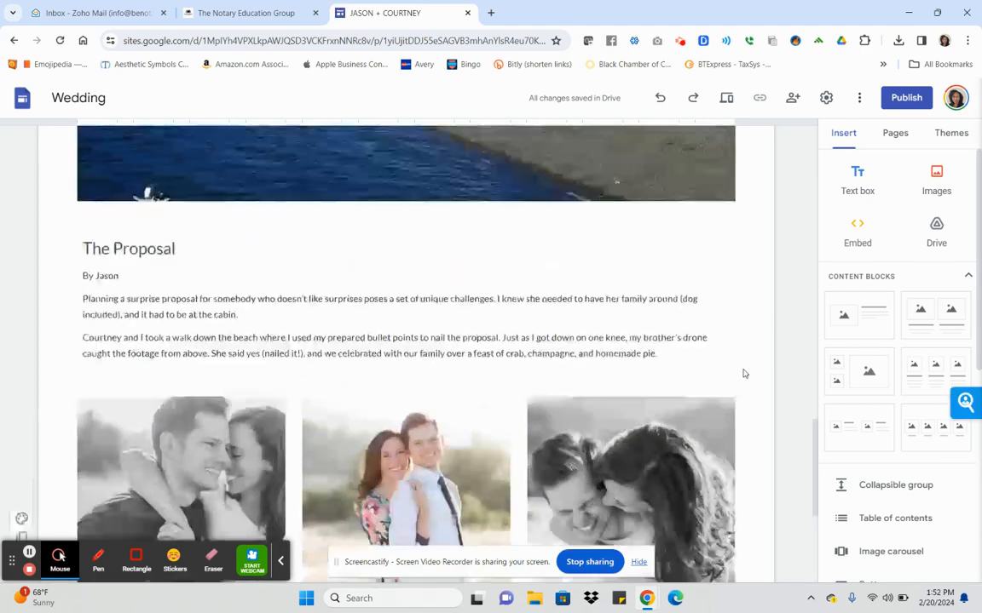
scroll(743, 373, up, 3)
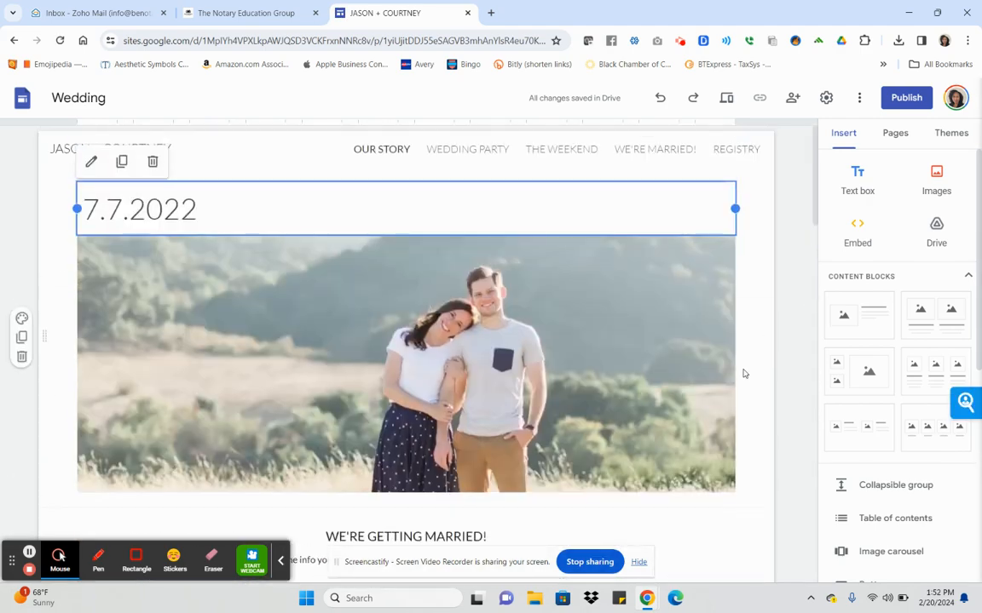
scroll(743, 374, down, 2)
scroll(743, 373, up, 2)
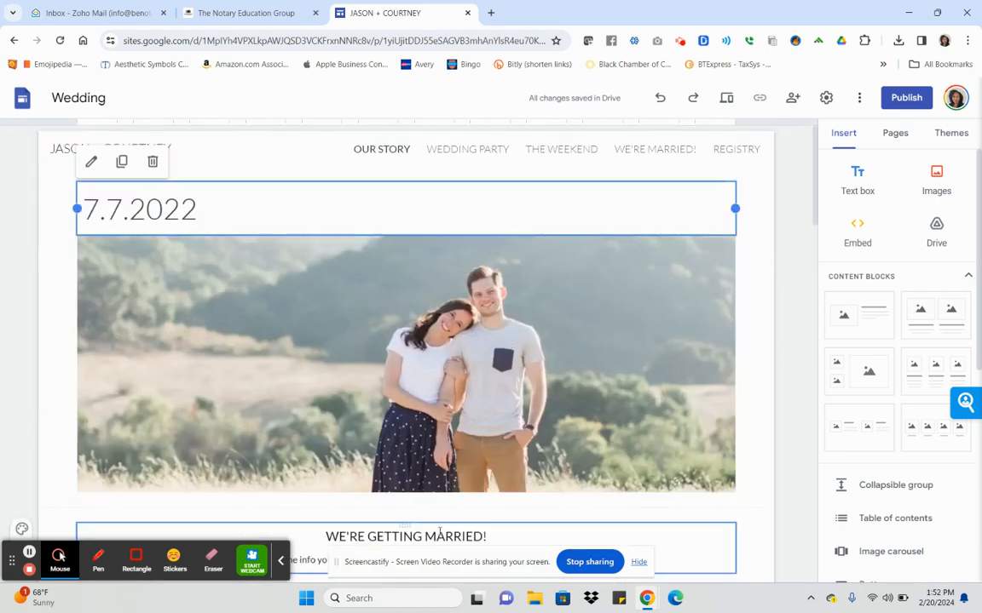
scroll(427, 370, down, 3)
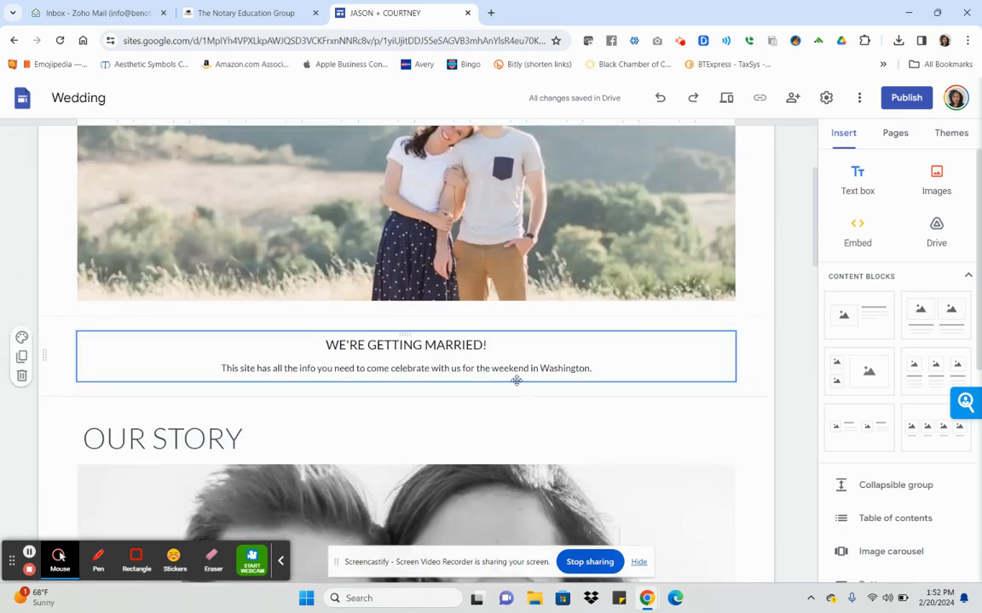
scroll(517, 381, up, 3)
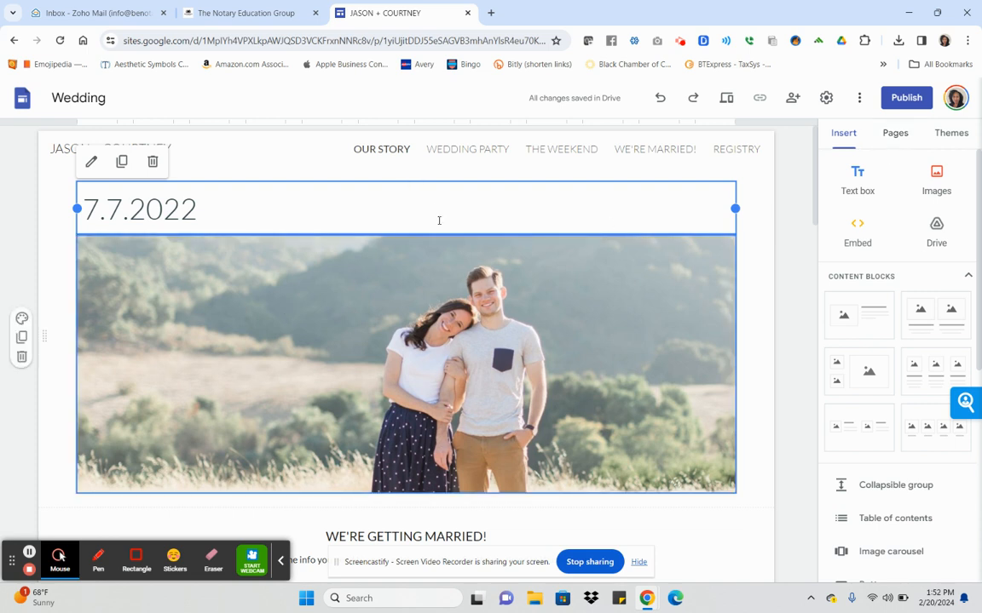
Show the site's pages list and view the WEDDING PARTY page.
click(896, 135)
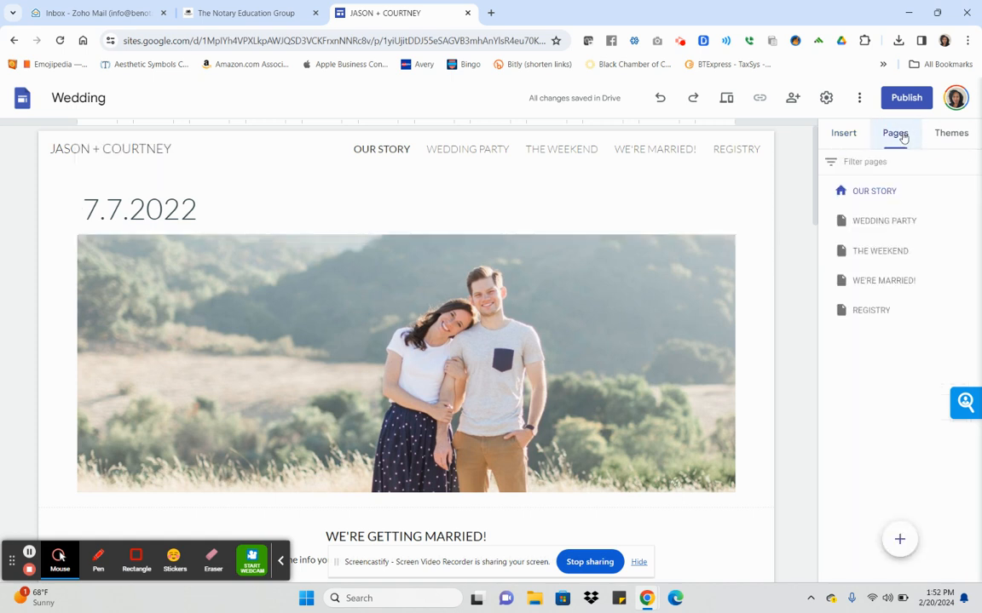
mouse_move(890, 225)
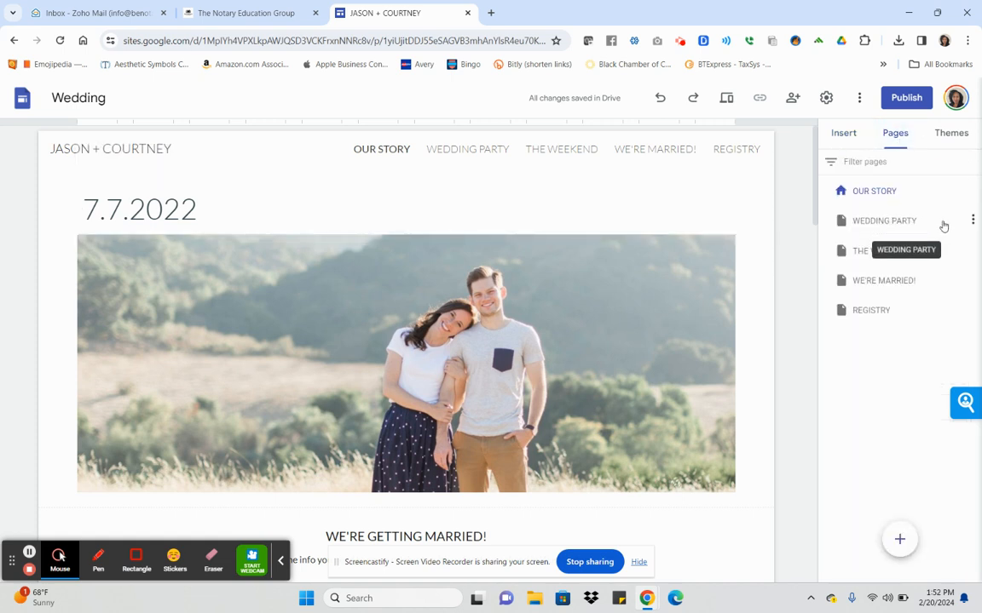
click(973, 224)
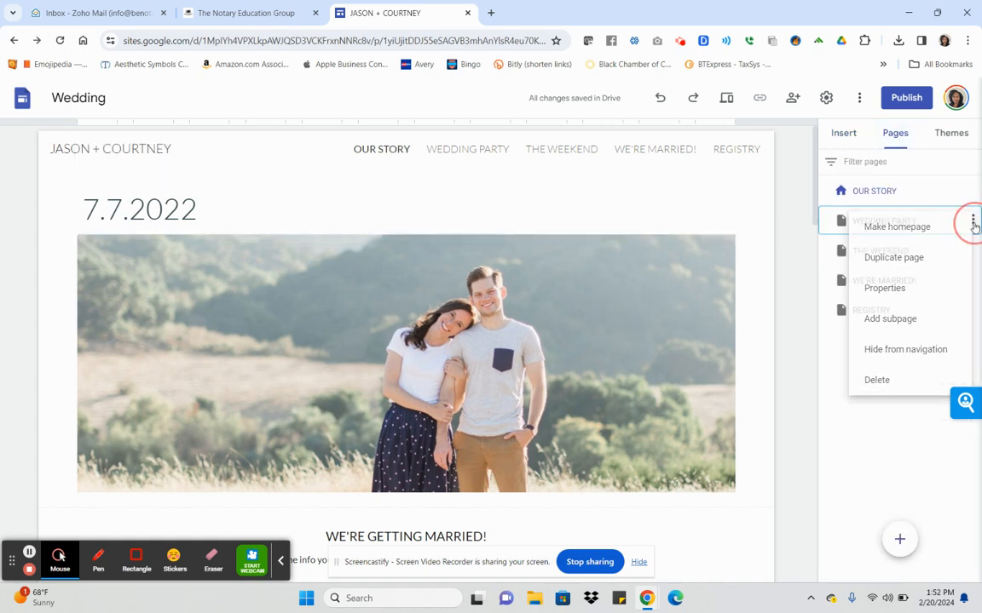
click(973, 223)
click(449, 149)
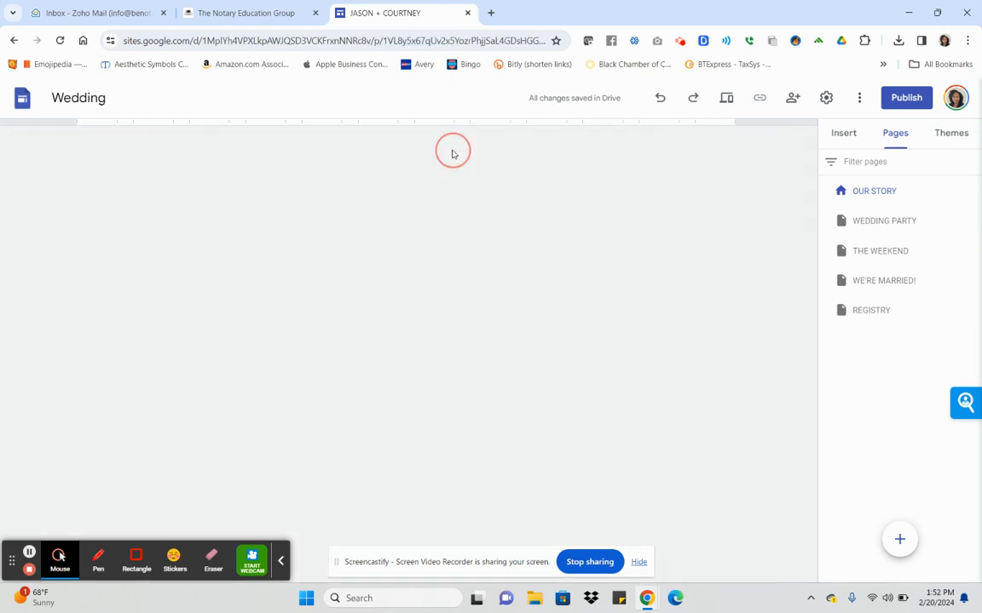
scroll(661, 253, down, 10)
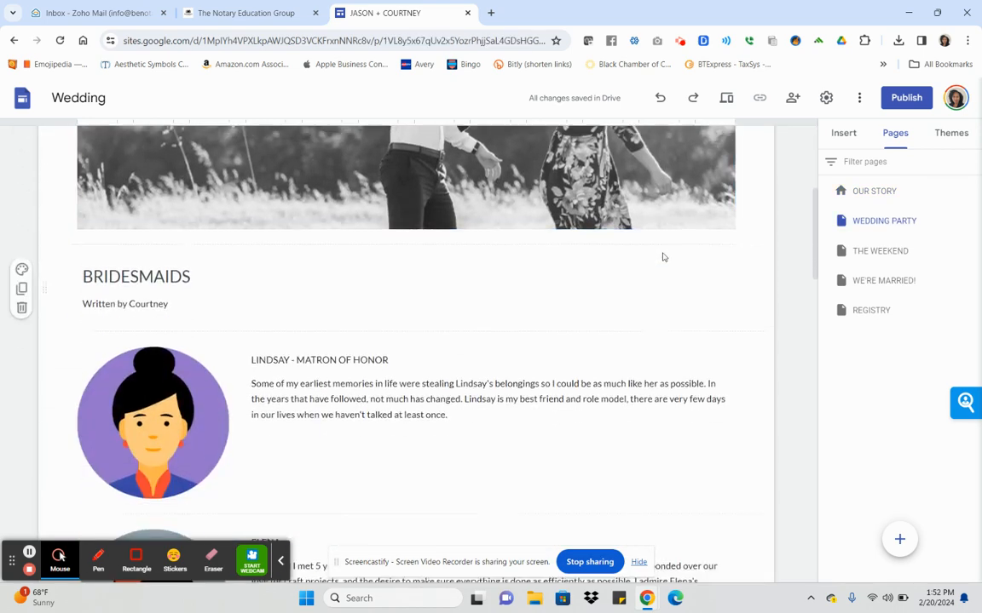
scroll(665, 255, down, 12)
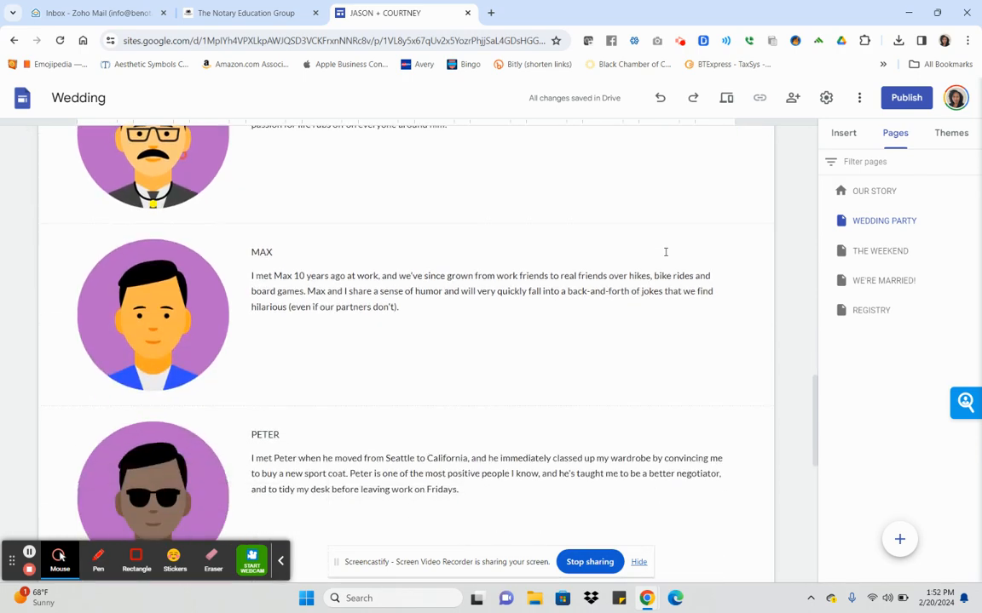
scroll(665, 256, up, 20)
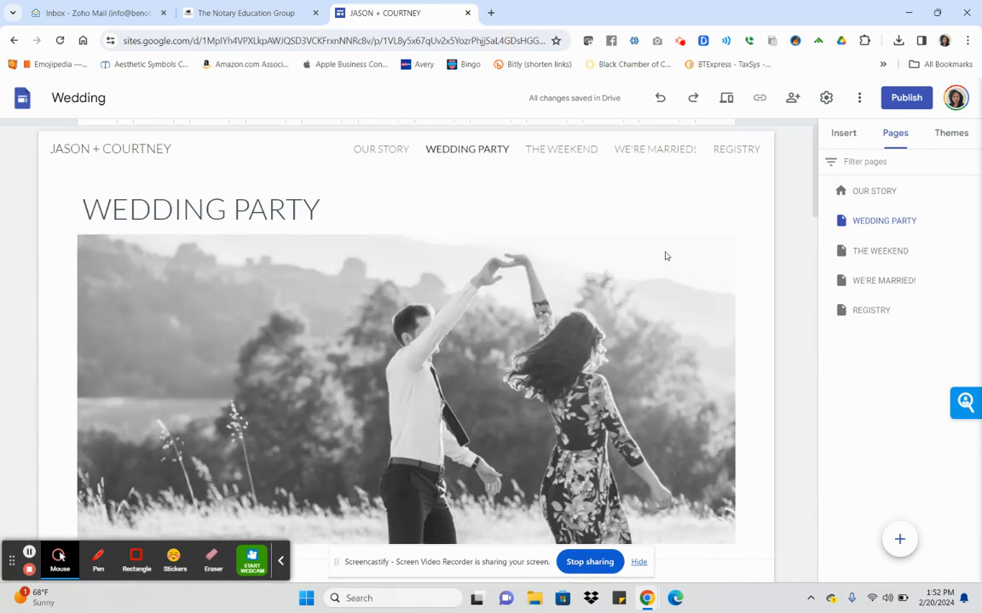
View THE WEEKEND page, headed 'LET'S PARTY!'.
click(576, 154)
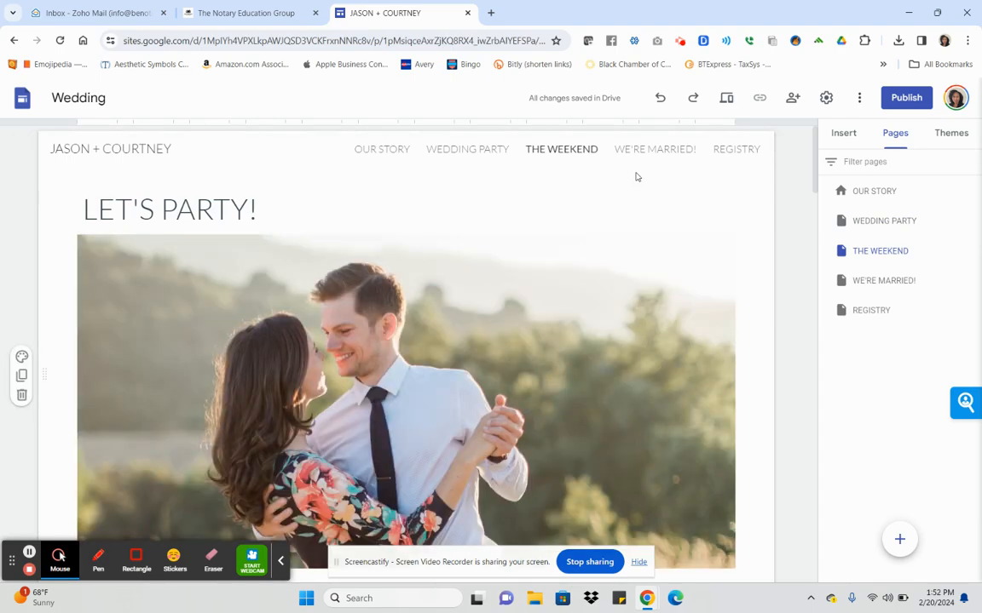
scroll(634, 176, down, 10)
scroll(635, 177, down, 10)
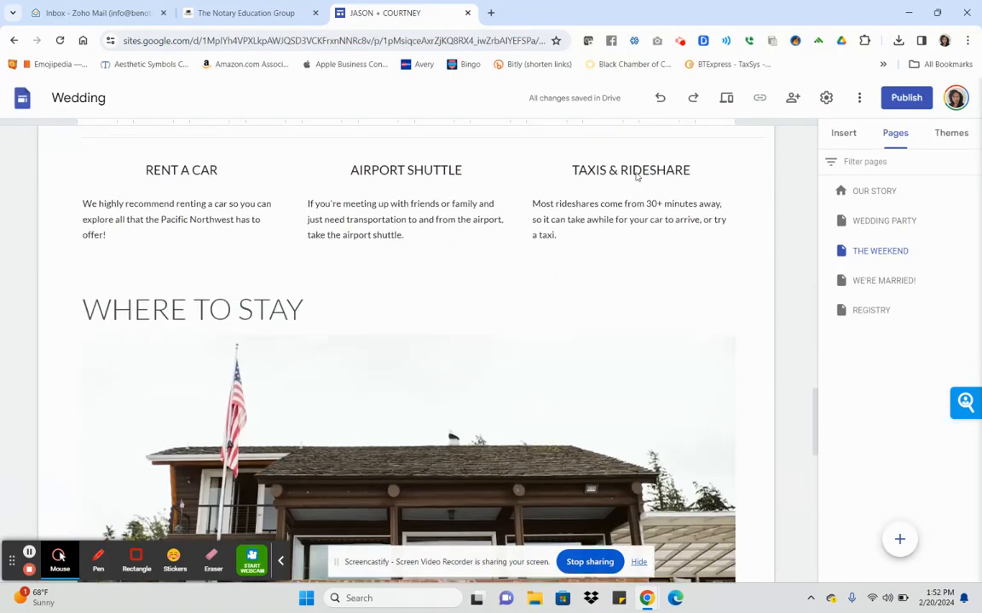
scroll(638, 176, up, 12)
scroll(642, 176, up, 8)
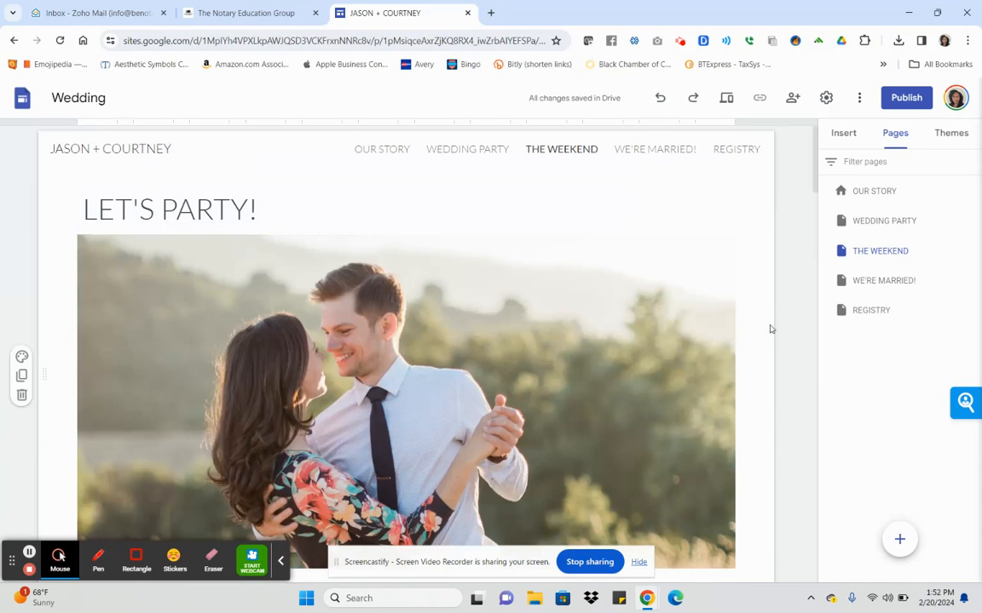
Move the Wedding site to trash from the Sites home page, then reopen the Template gallery.
click(21, 100)
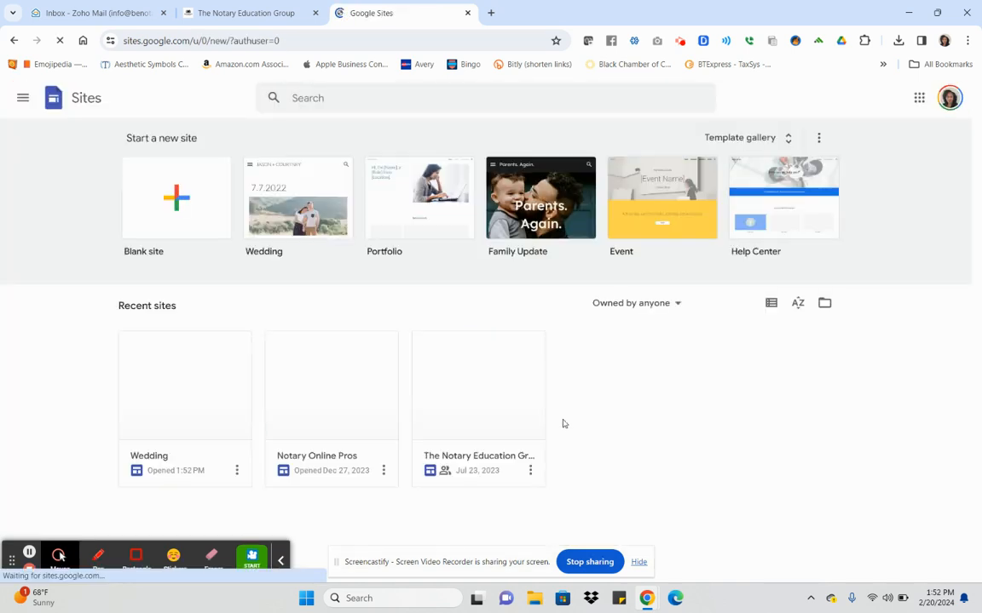
click(237, 470)
click(222, 526)
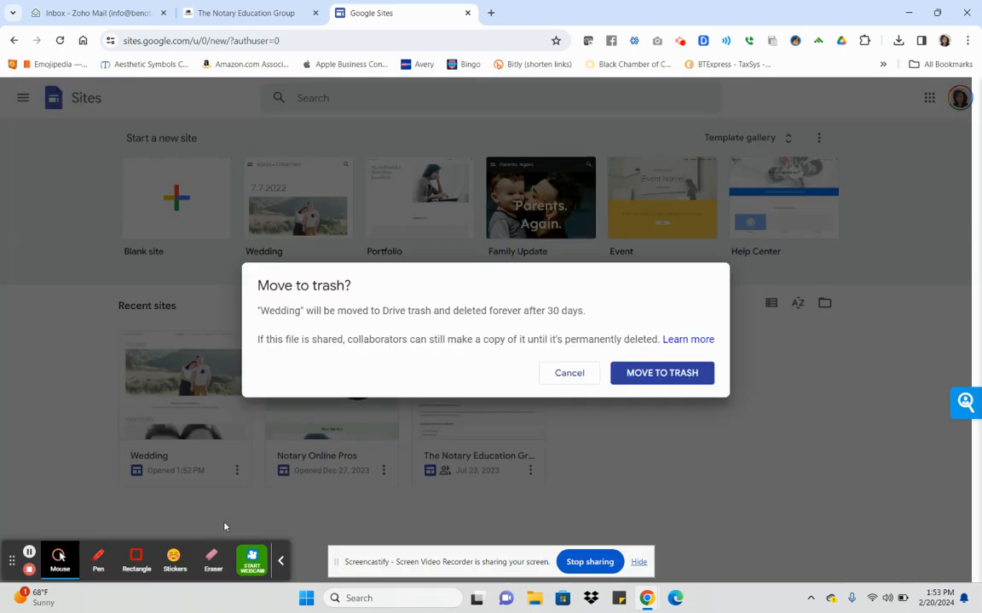
click(649, 372)
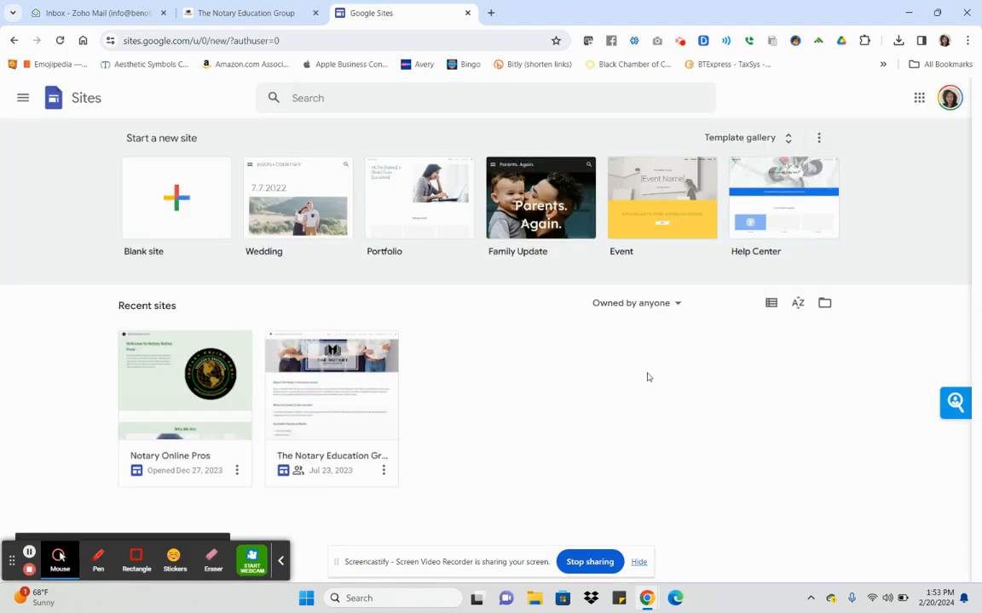
click(788, 137)
scroll(747, 303, down, 3)
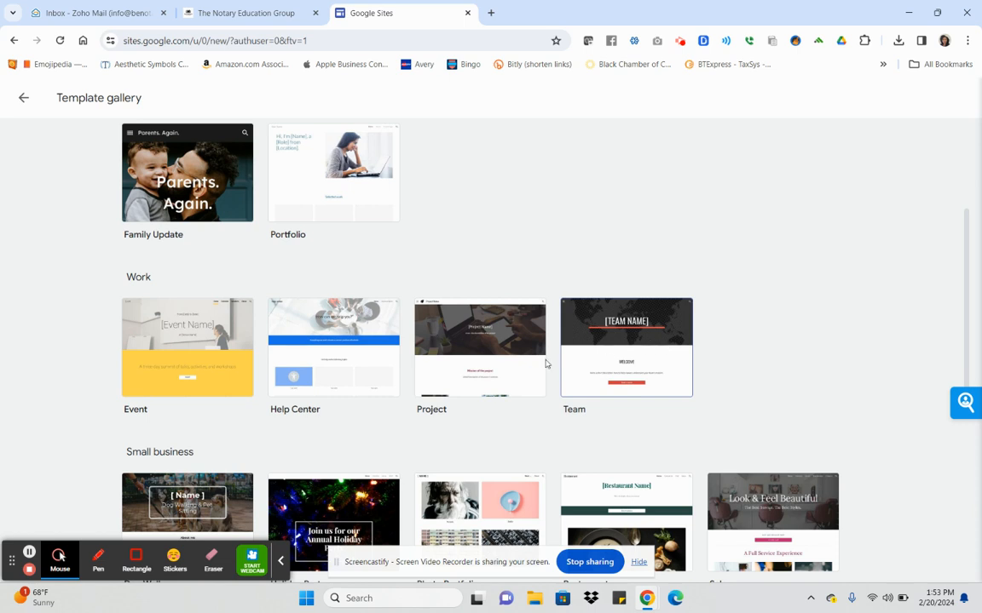
Create a site from the Project template and preview its pages navigation.
click(475, 374)
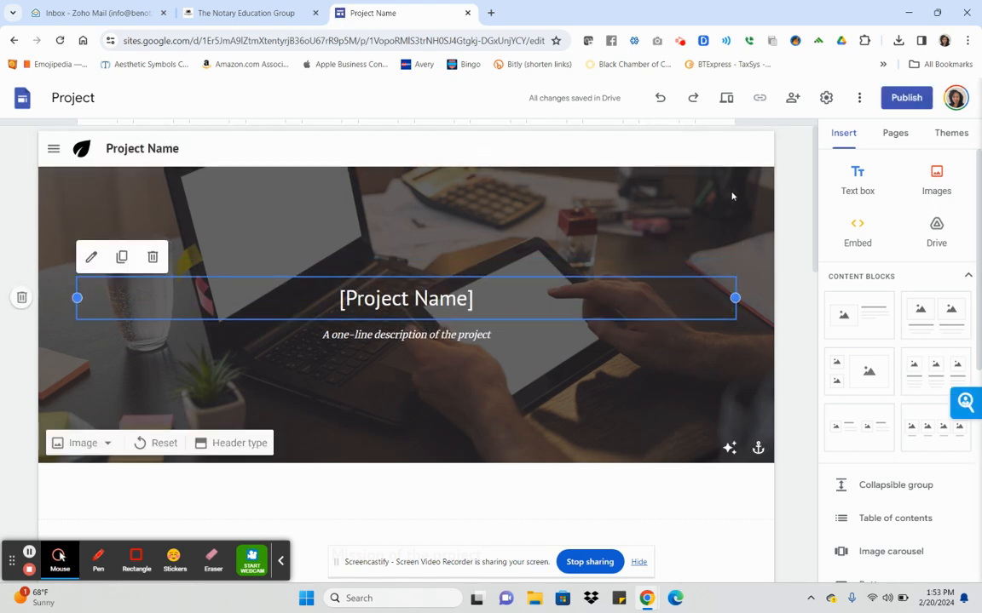
scroll(731, 196, down, 7)
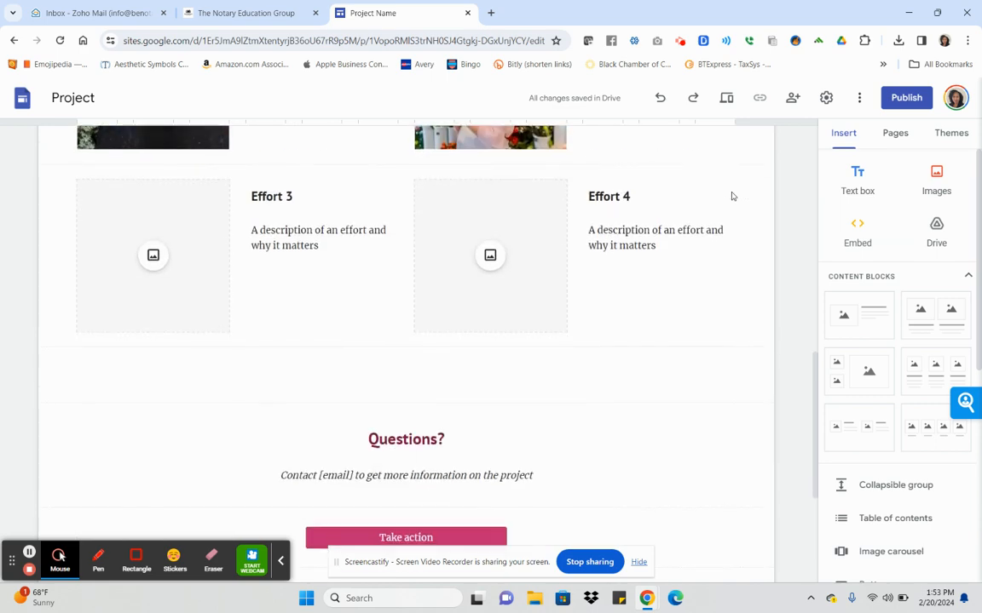
scroll(731, 196, down, 3)
scroll(731, 196, up, 10)
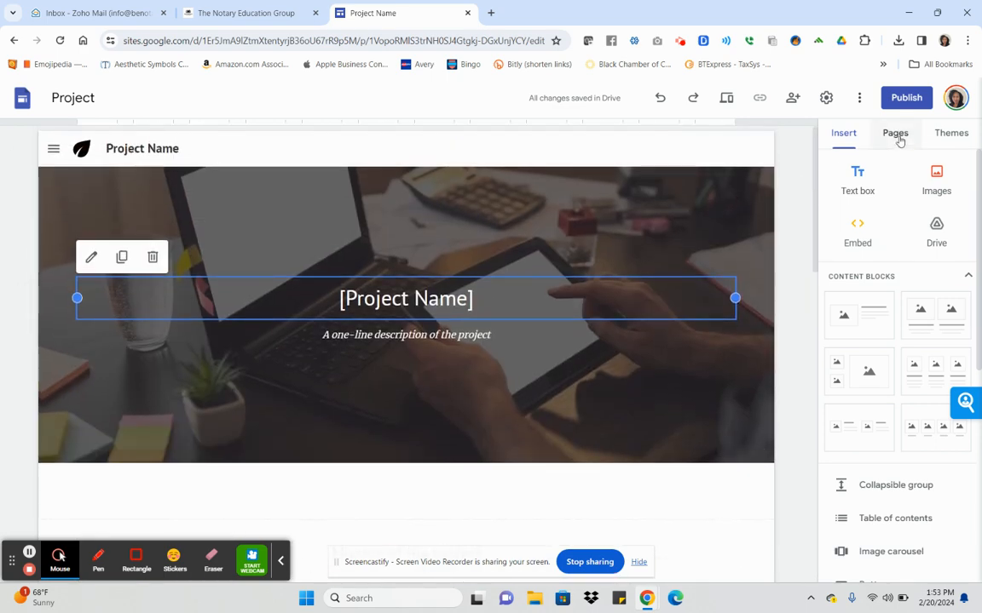
click(897, 138)
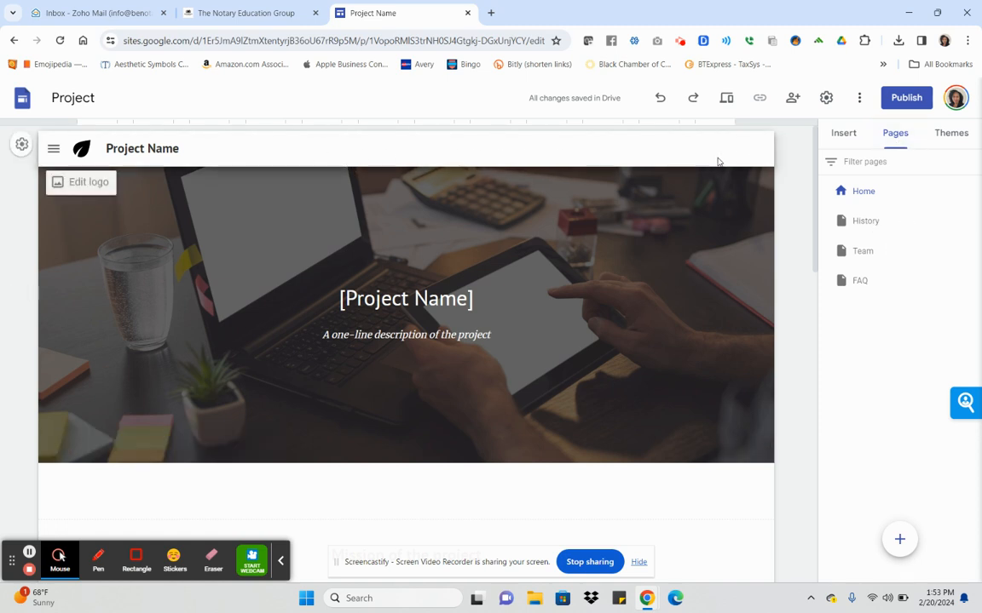
click(53, 148)
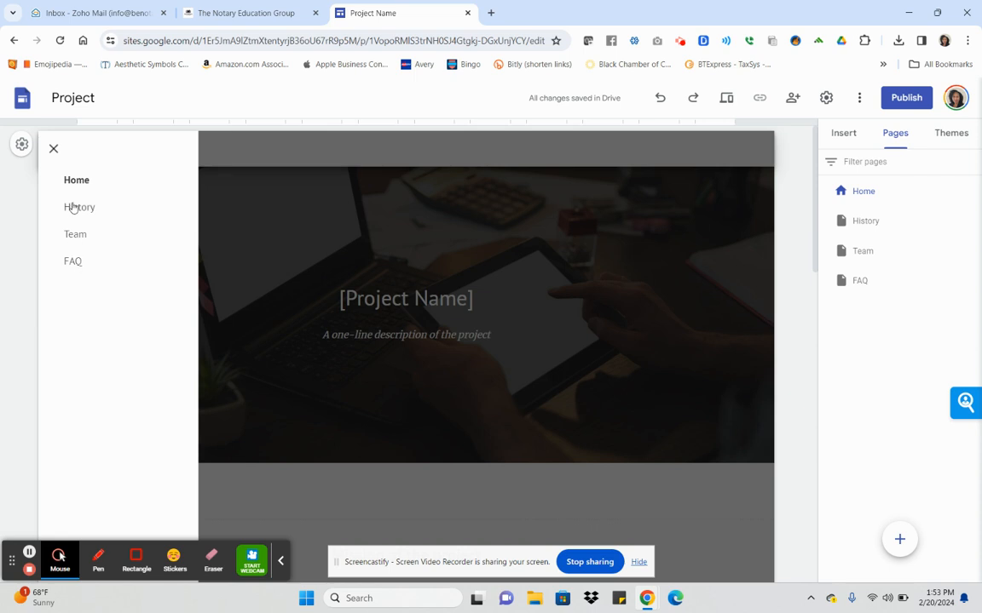
click(52, 148)
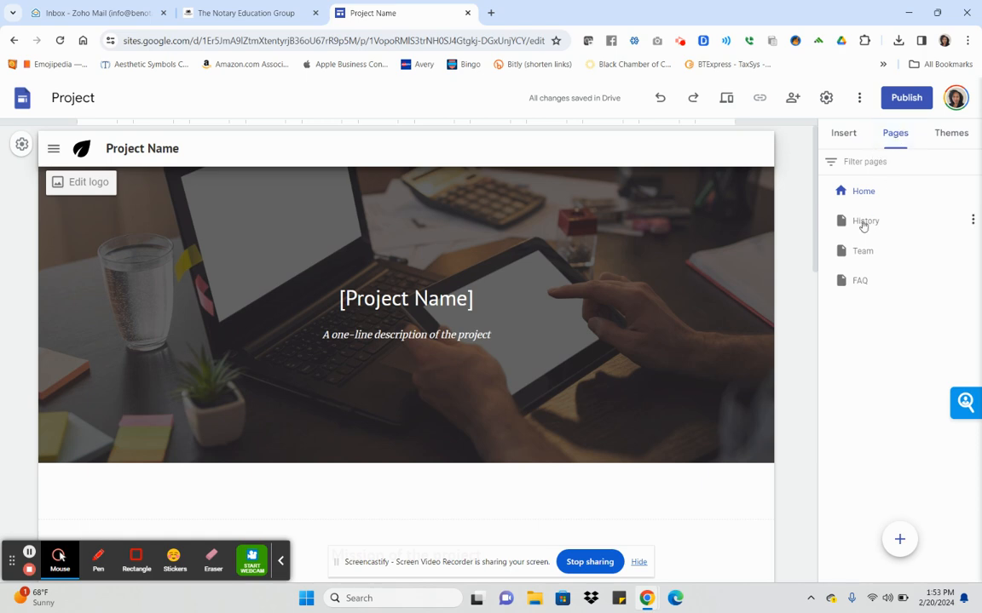
View the History, Team and FAQ pages in turn.
click(863, 223)
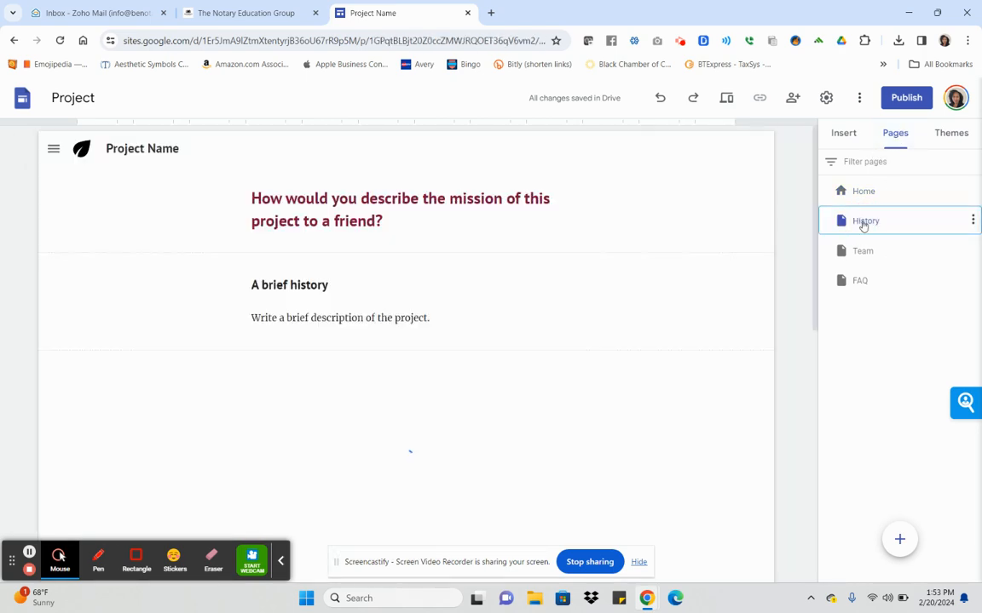
scroll(696, 282, down, 8)
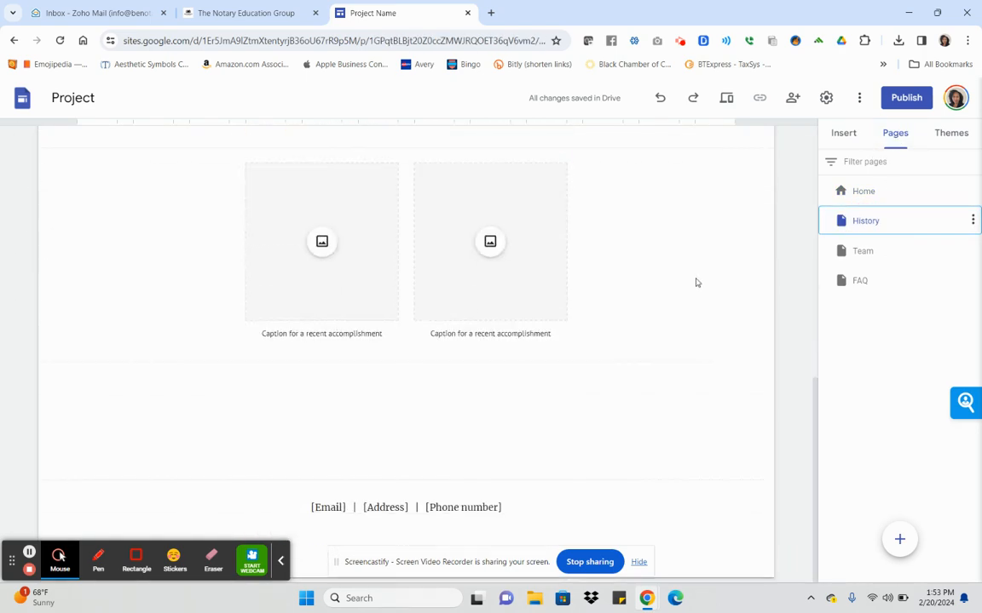
click(877, 252)
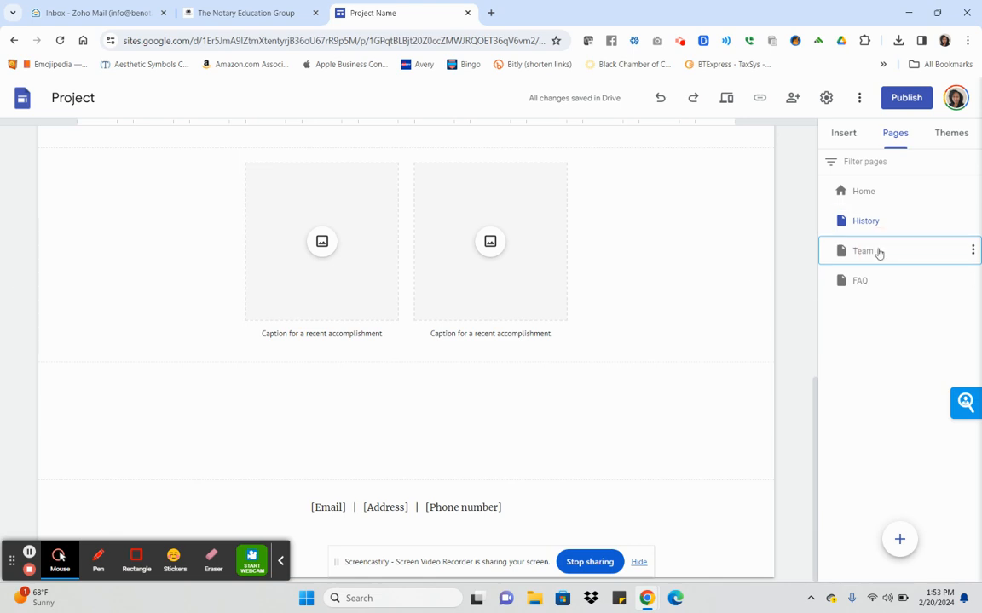
scroll(764, 254, down, 10)
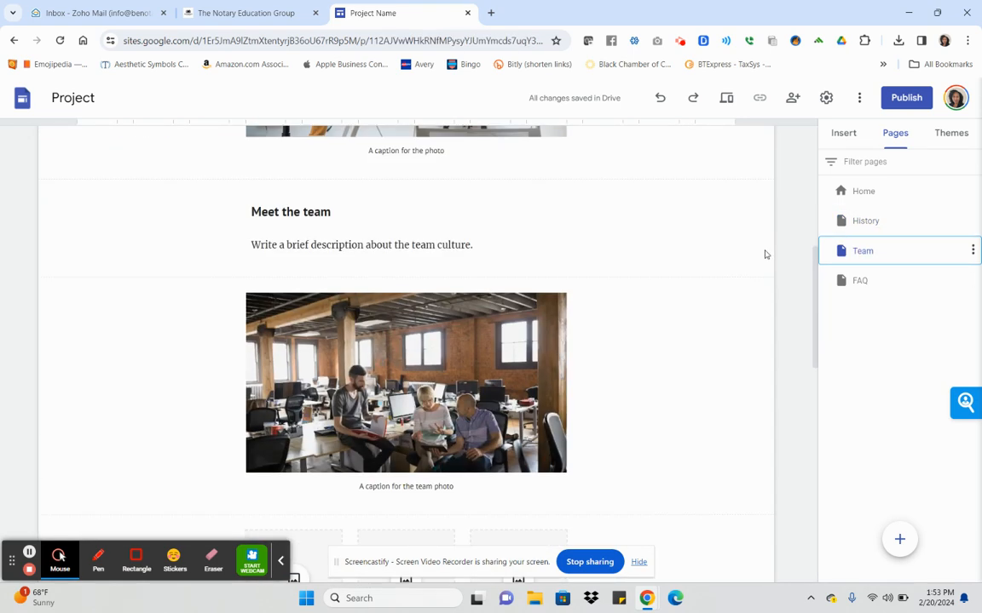
scroll(765, 254, down, 4)
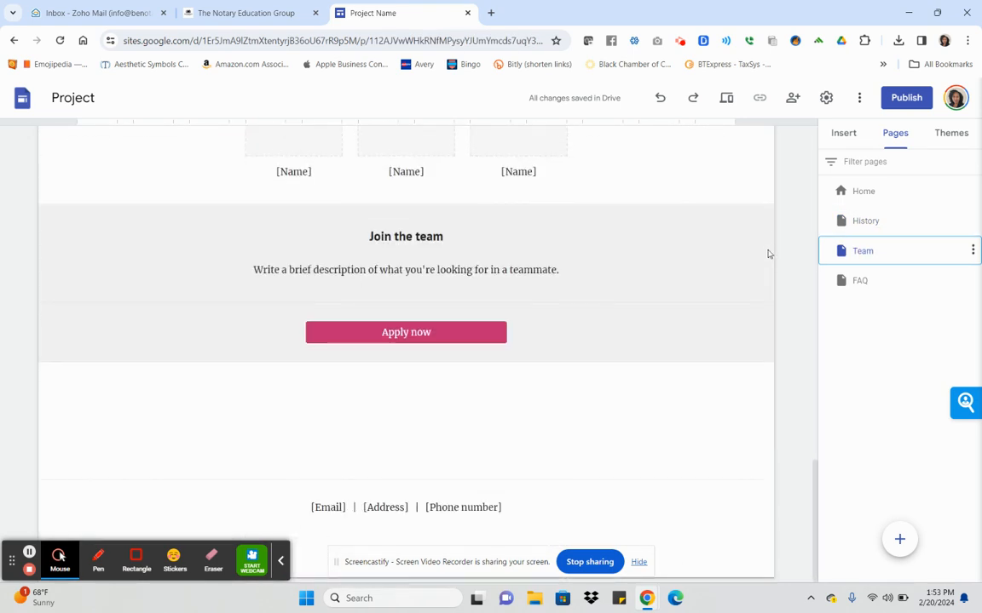
click(882, 281)
scroll(722, 253, down, 8)
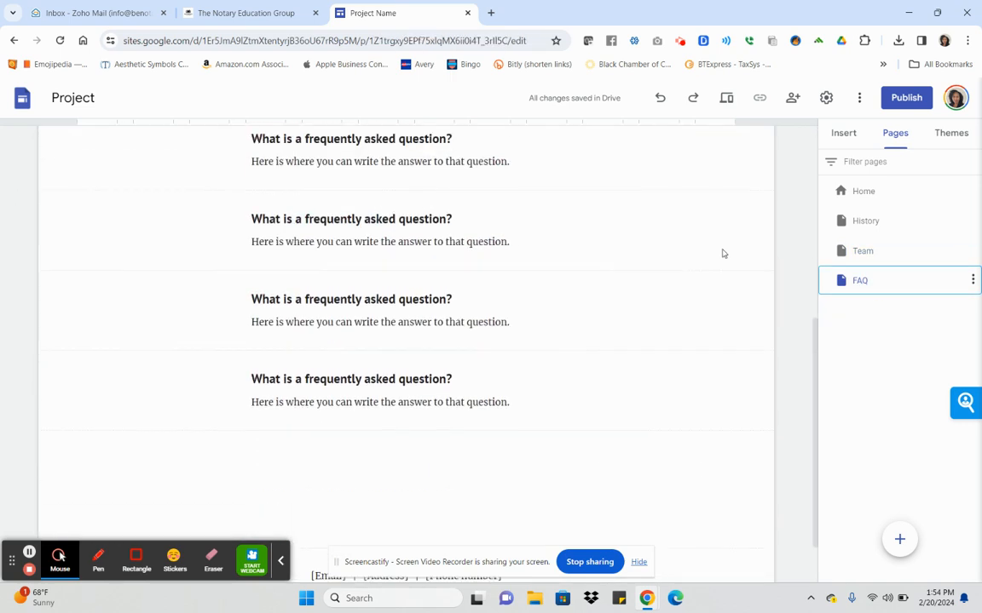
scroll(722, 254, up, 5)
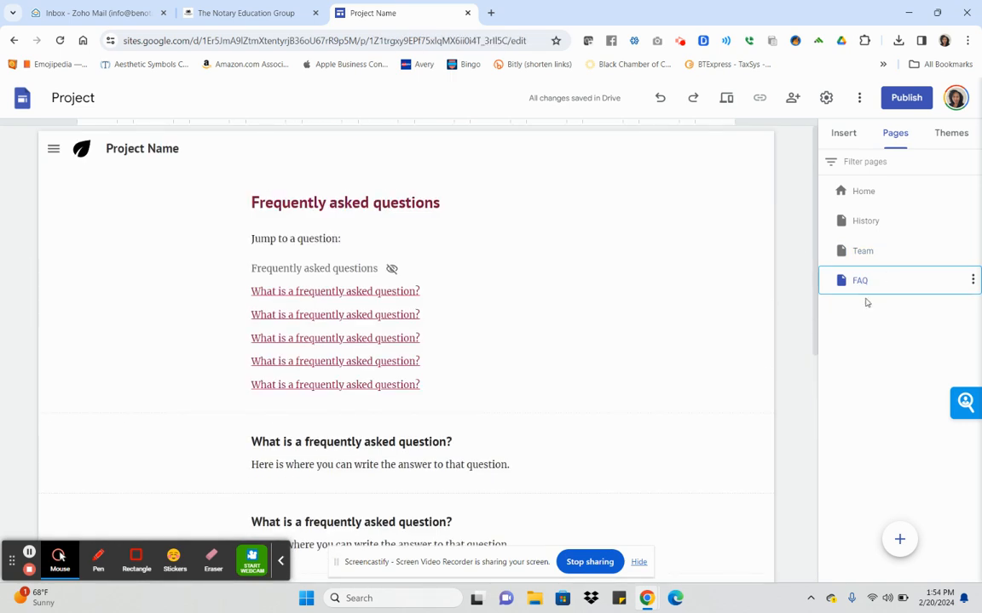
Delete the FAQ, Team and History pages from the Pages list.
click(972, 280)
click(898, 439)
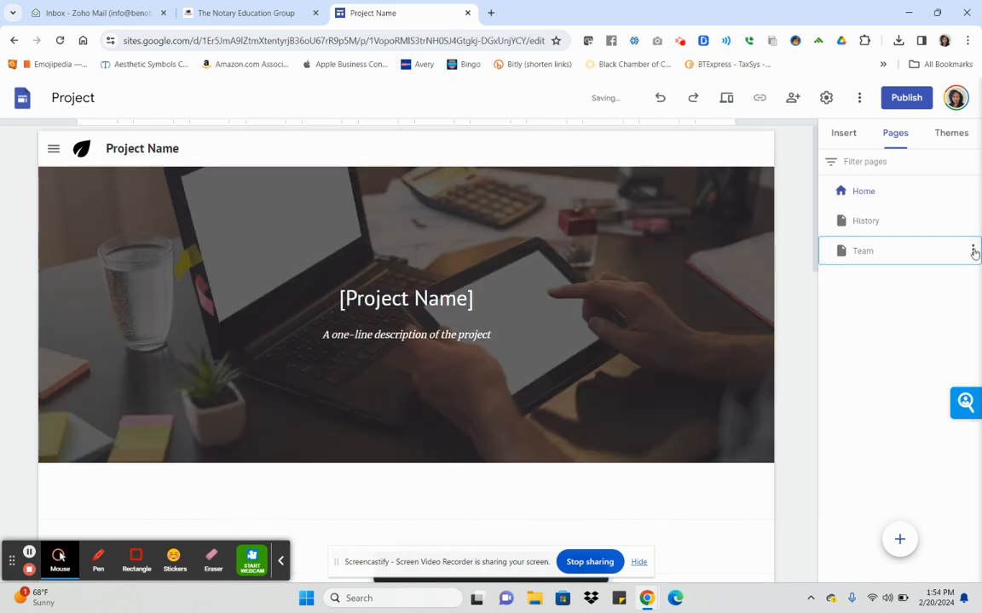
click(973, 251)
click(854, 407)
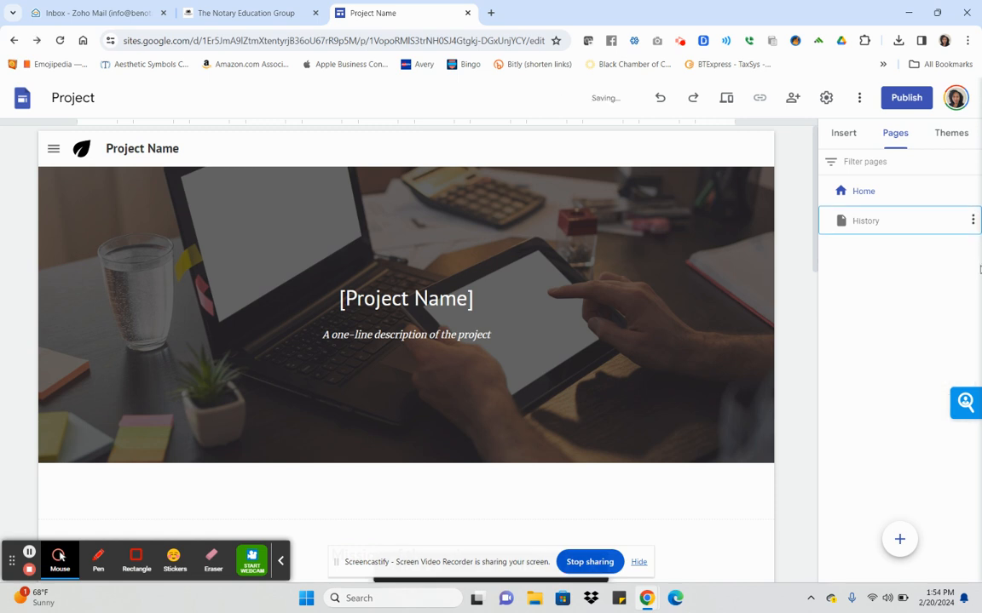
click(972, 221)
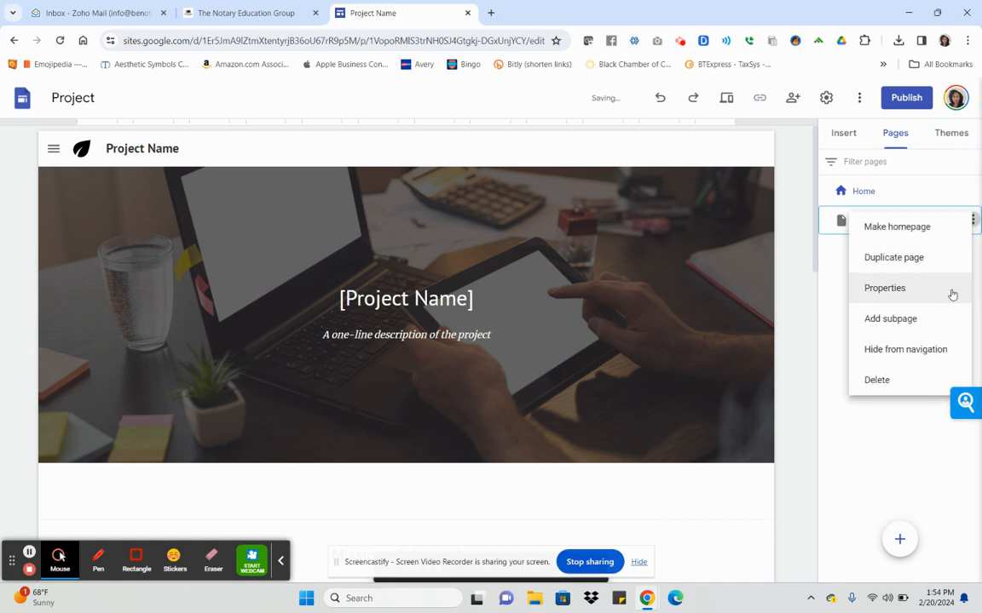
click(928, 383)
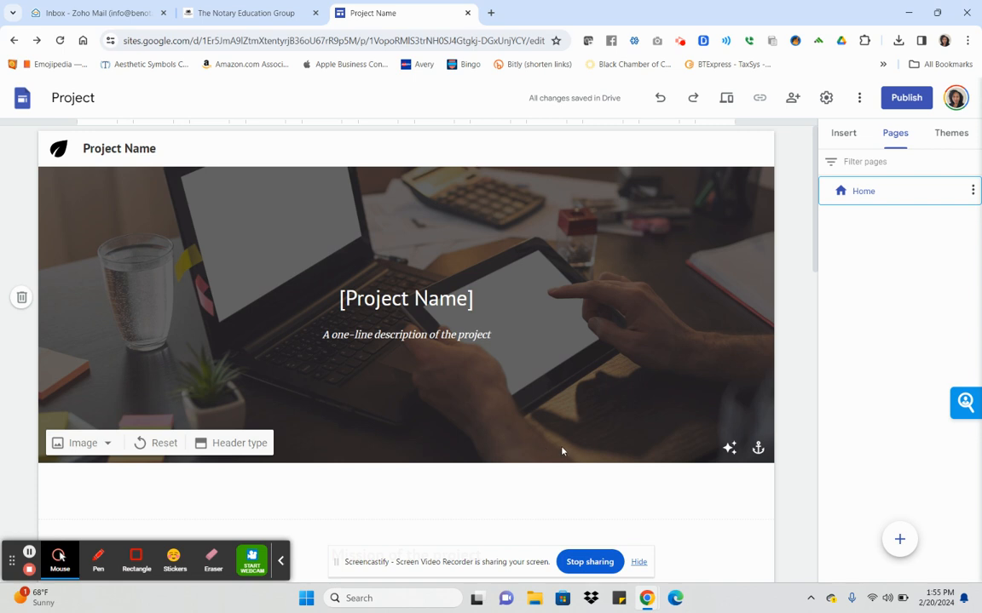
Change the header title to 'Business Name' and its description to 'Slogan'.
double_click(436, 297)
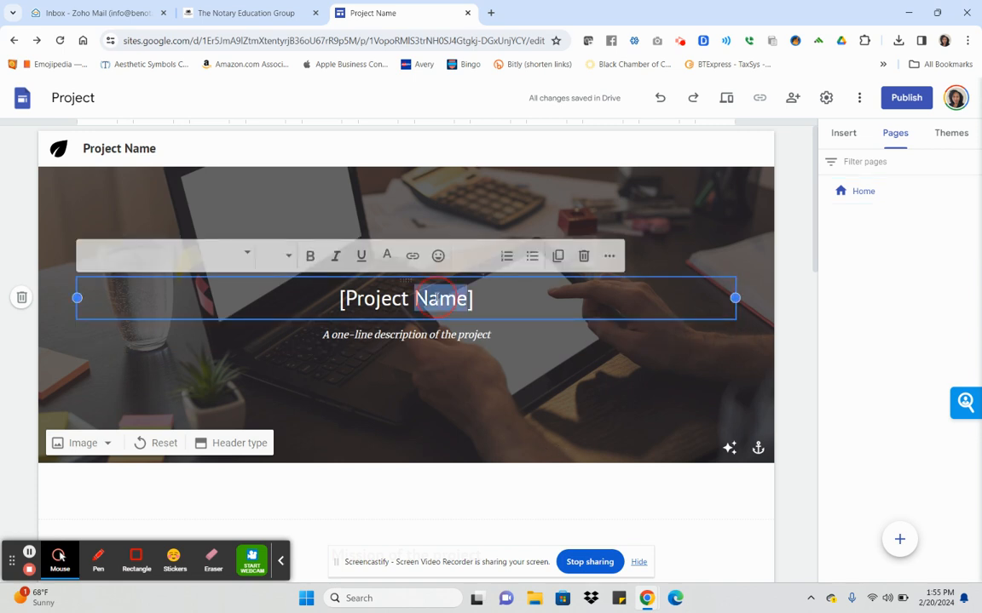
key(ctrl+a)
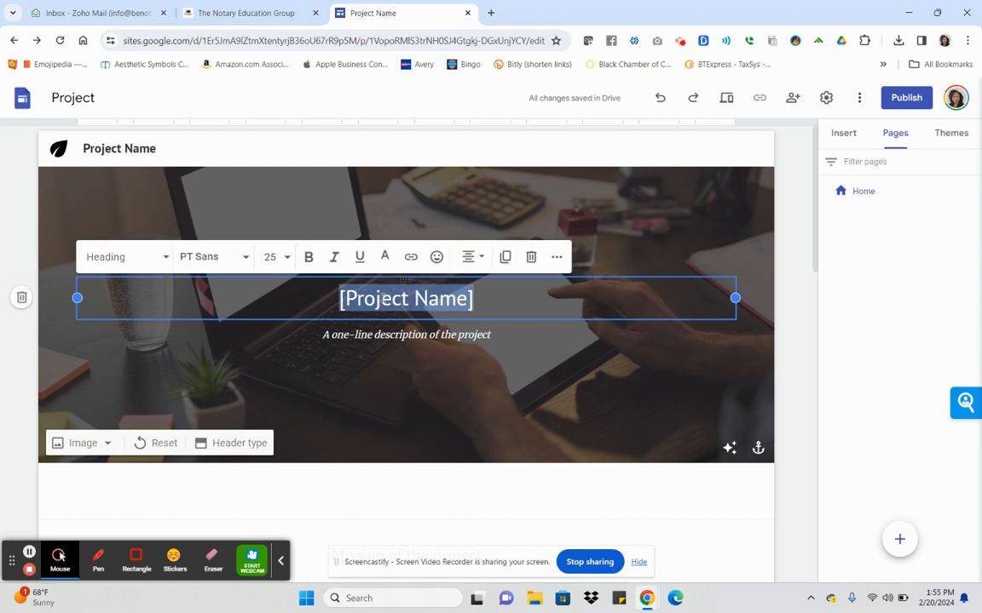
text(Business Name)
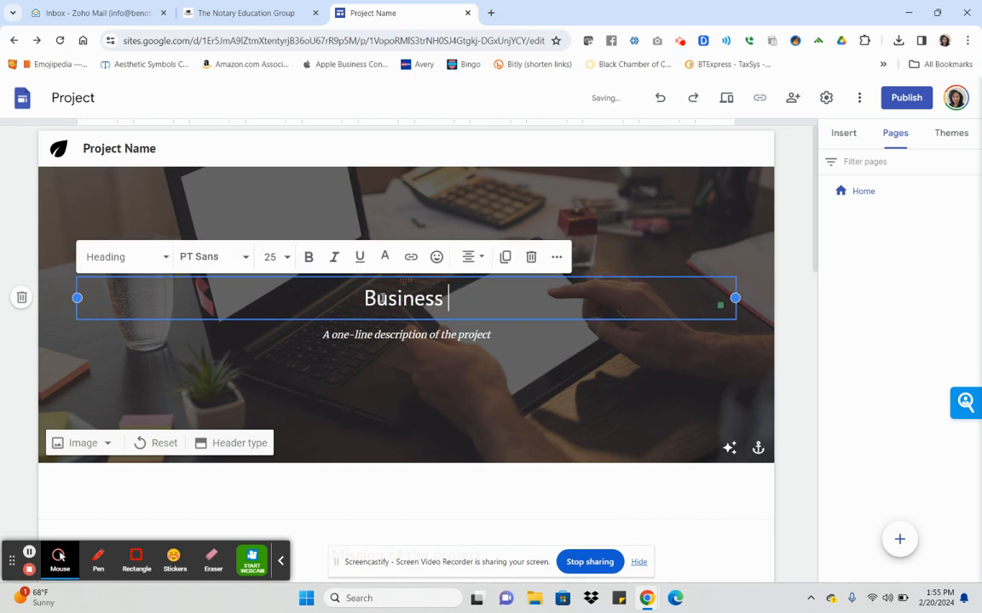
triple_click(365, 335)
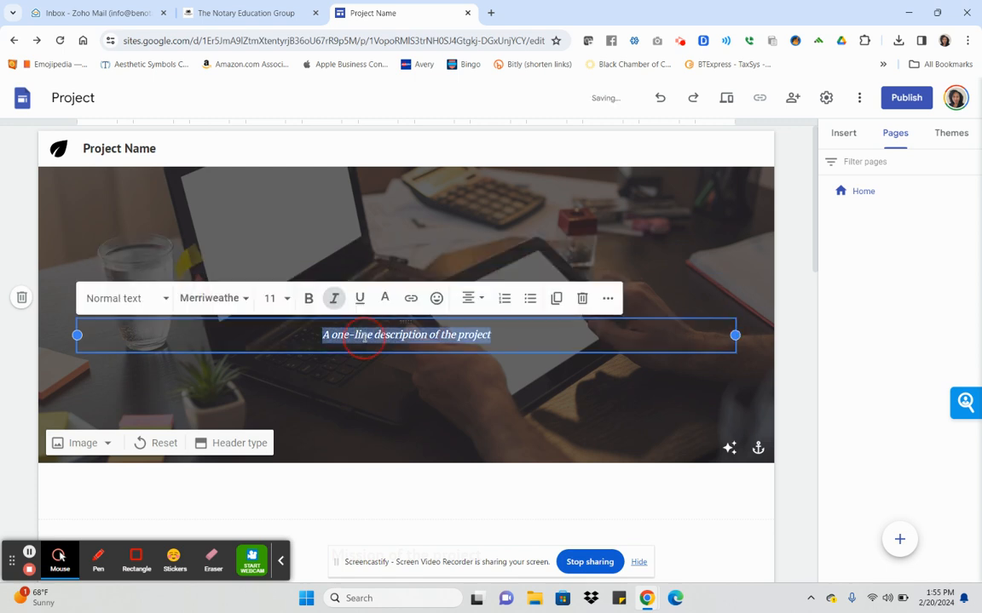
key(BackSpace)
text(Slogan)
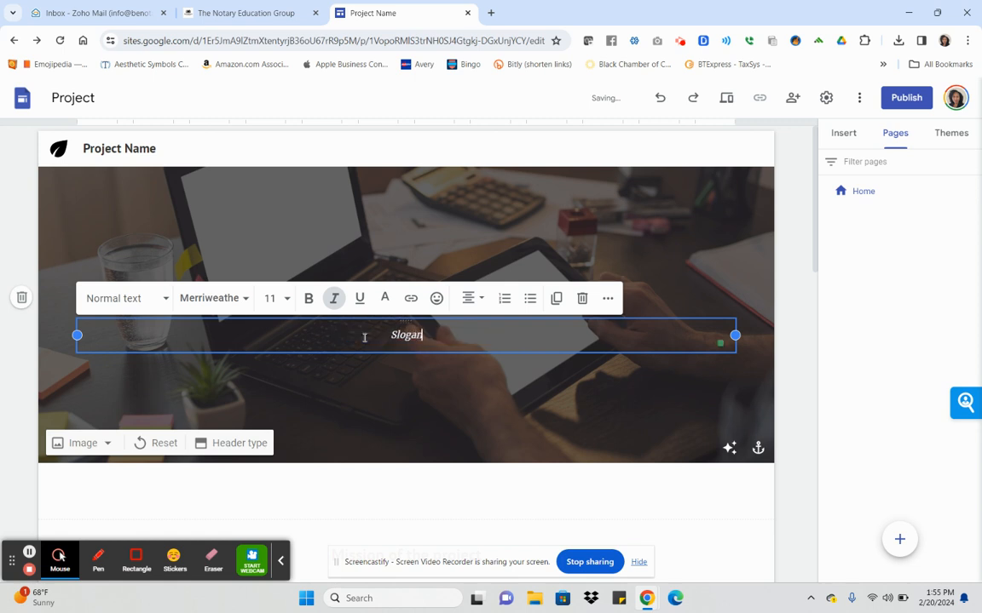
click(780, 308)
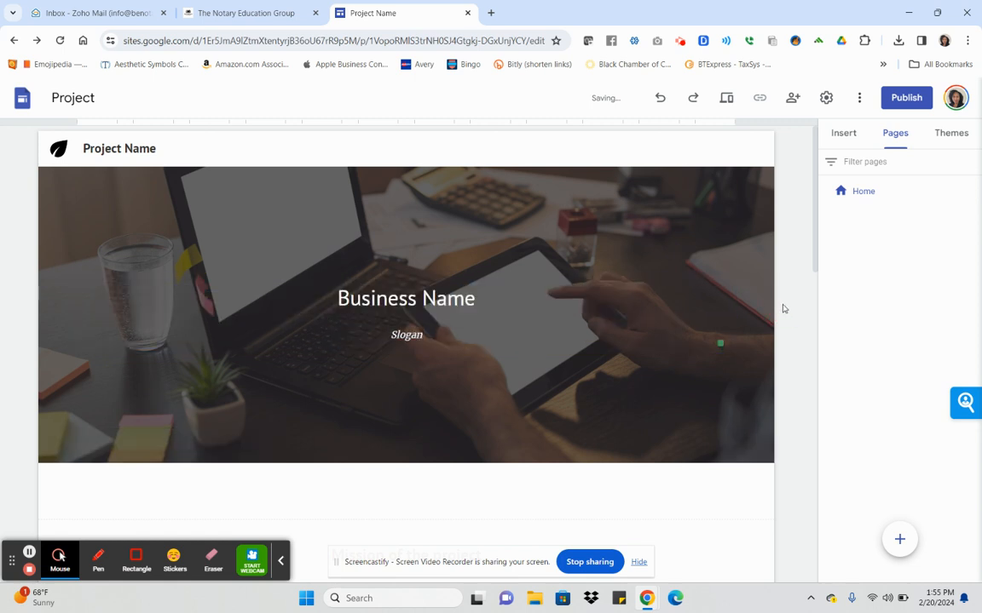
Rename the Mission heading to 'What Do We Do'.
scroll(783, 309, down, 3)
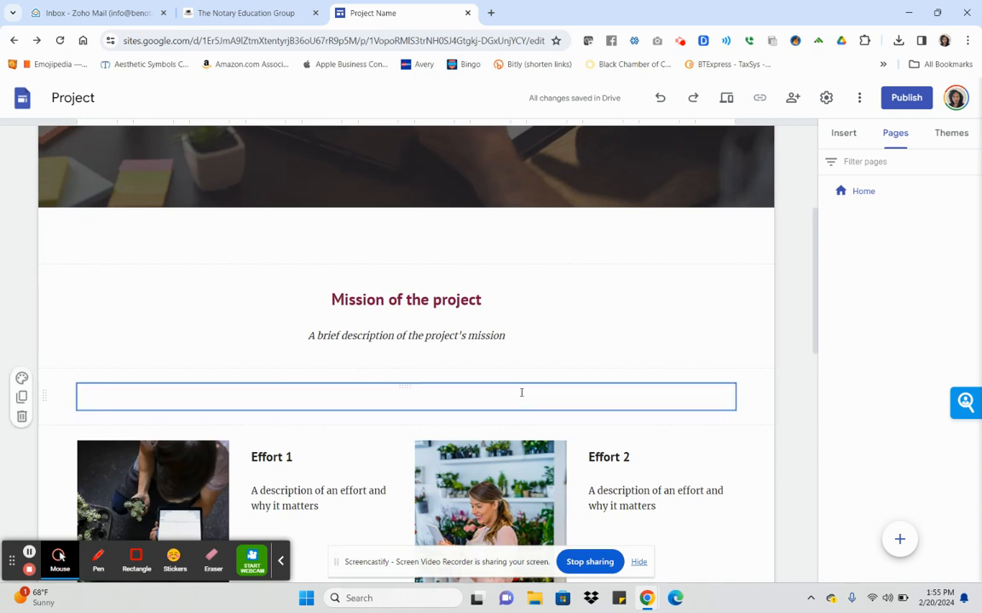
click(446, 300)
triple_click(447, 300)
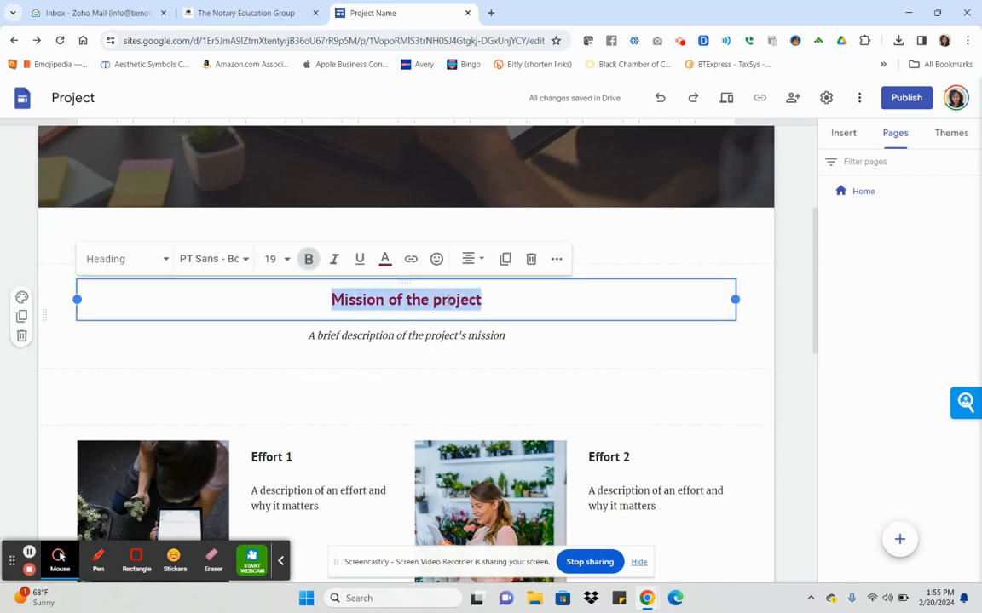
text(What)
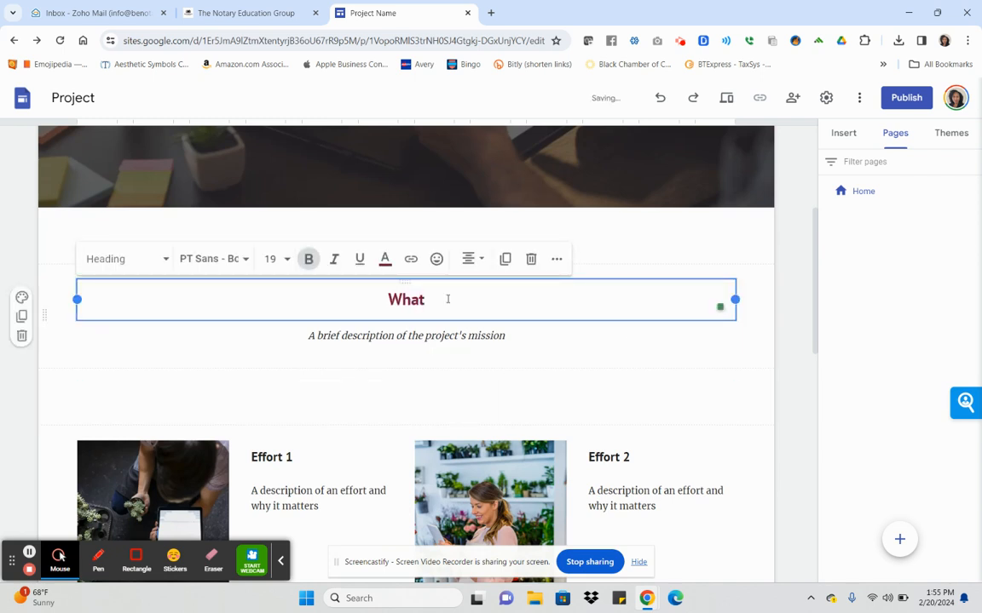
text( Do )
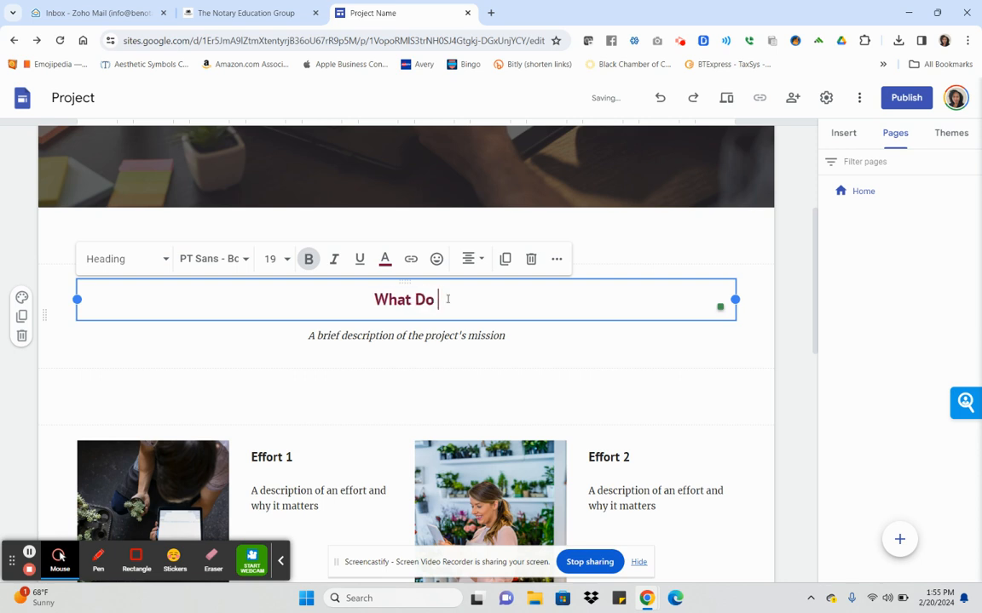
text(We Do)
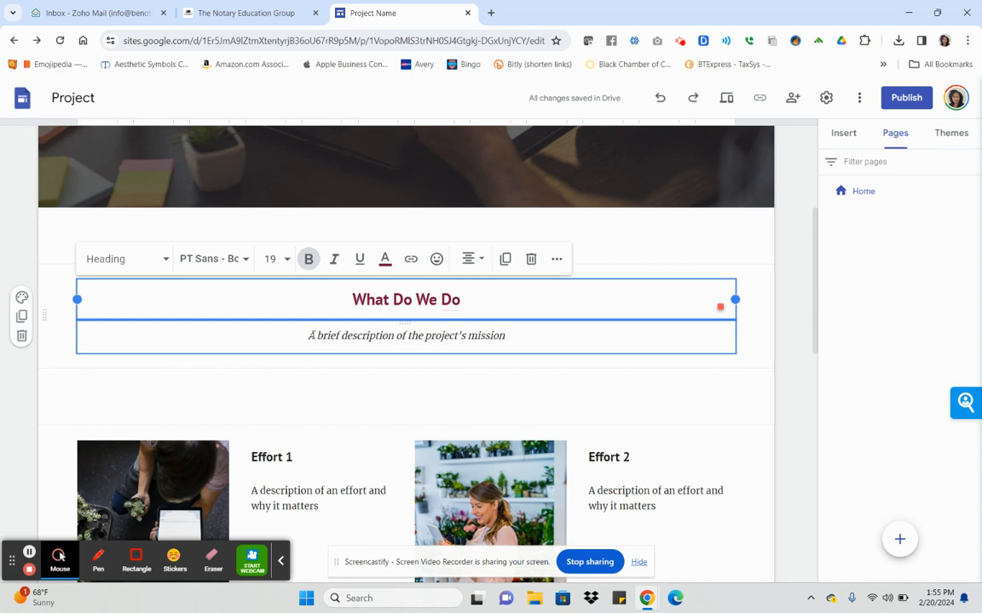
Replace the description ending with 'what you do or what you offer'.
double_click(433, 335)
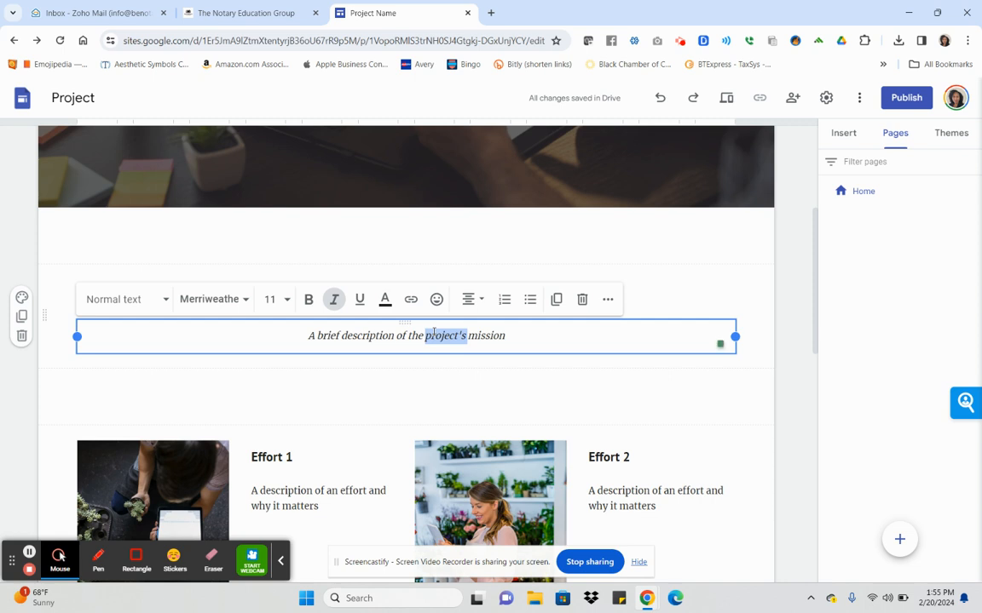
key(BackSpace)
key(BackSpace)
key(BackSpace)
key(BackSpace)
key(BackSpace)
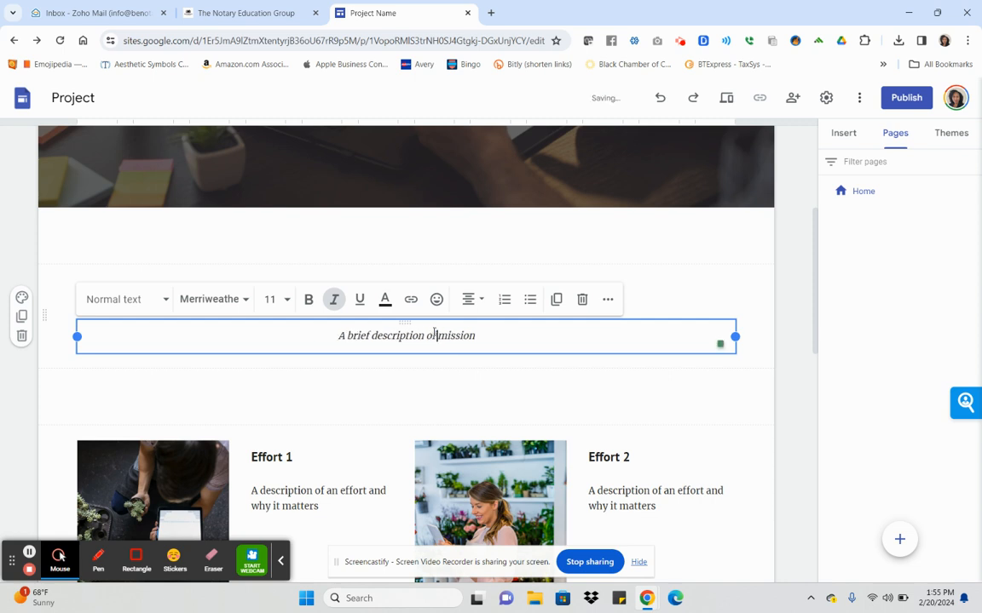
key(Delete)
key(Delete)
key(Delete)
key(Delete)
key(Delete)
key(Delete)
key(Delete)
text(what you do or)
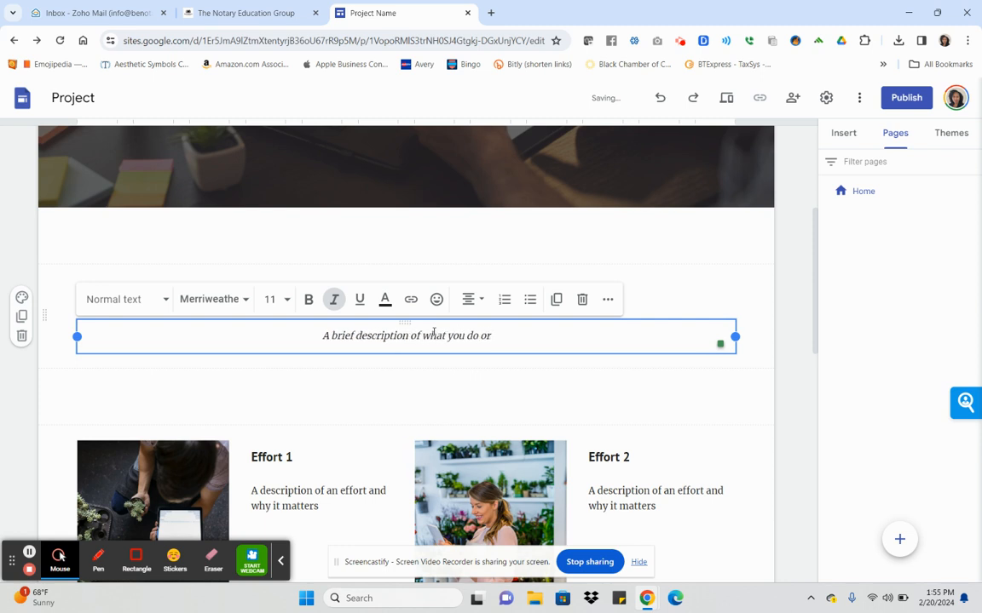
text( what you offer)
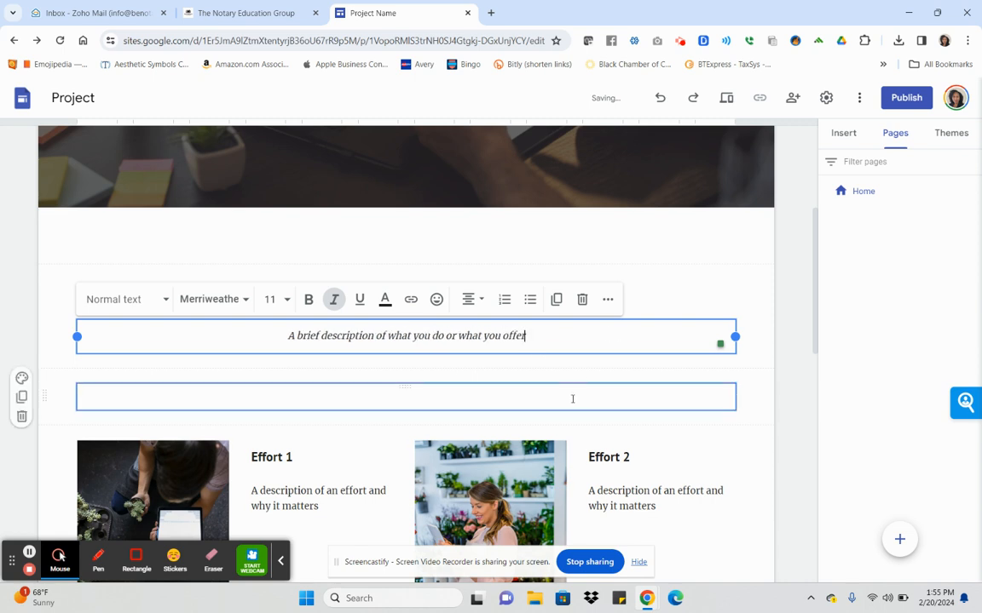
click(788, 372)
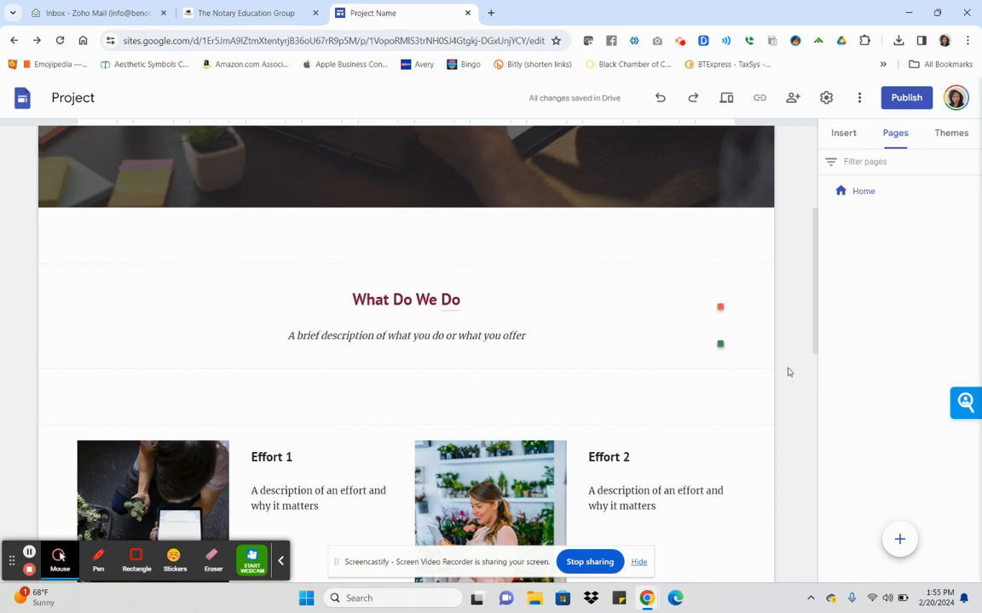
scroll(621, 408, down, 3)
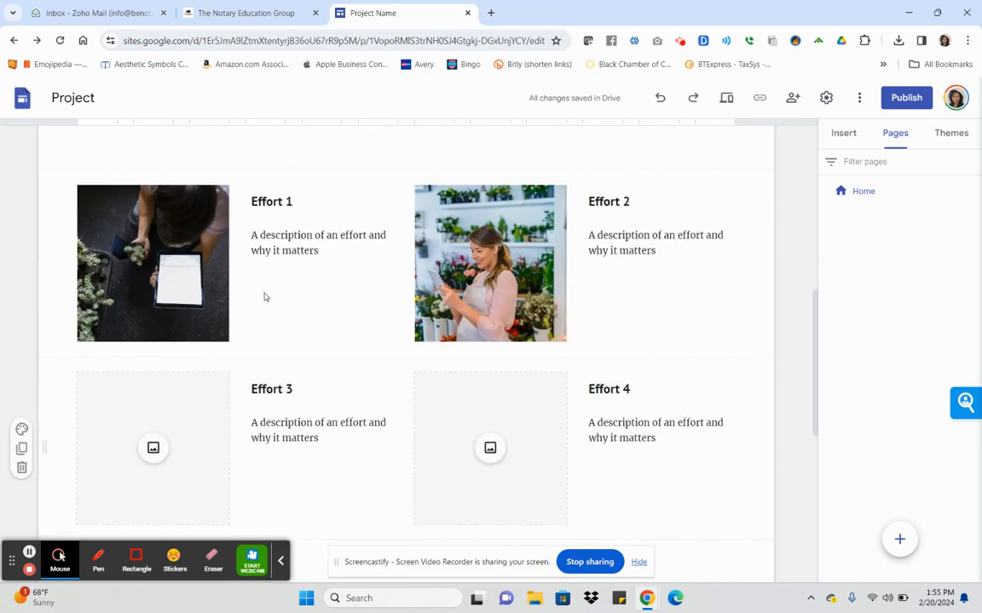
Rename the first two effort cards to Service 1 and Service 2.
double_click(276, 202)
text(Service)
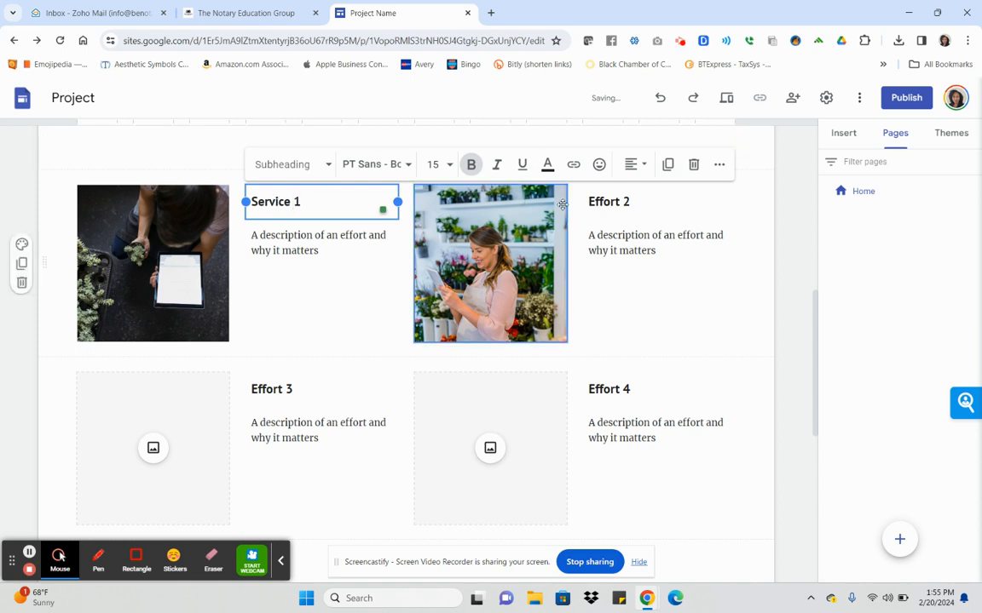
double_click(605, 201)
text(Service)
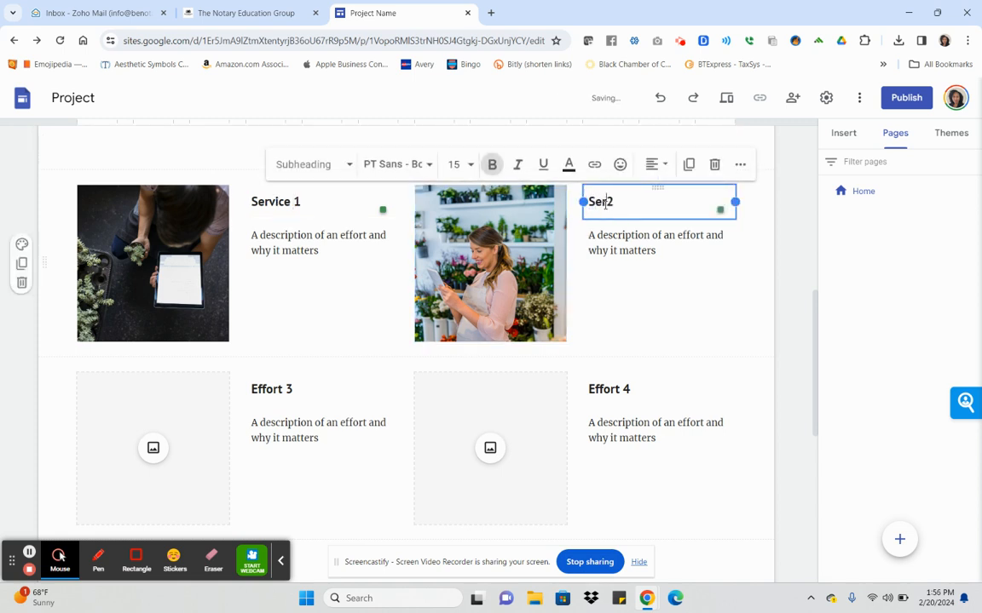
Rename the last two effort cards to Product 3 and Product 4.
click(277, 390)
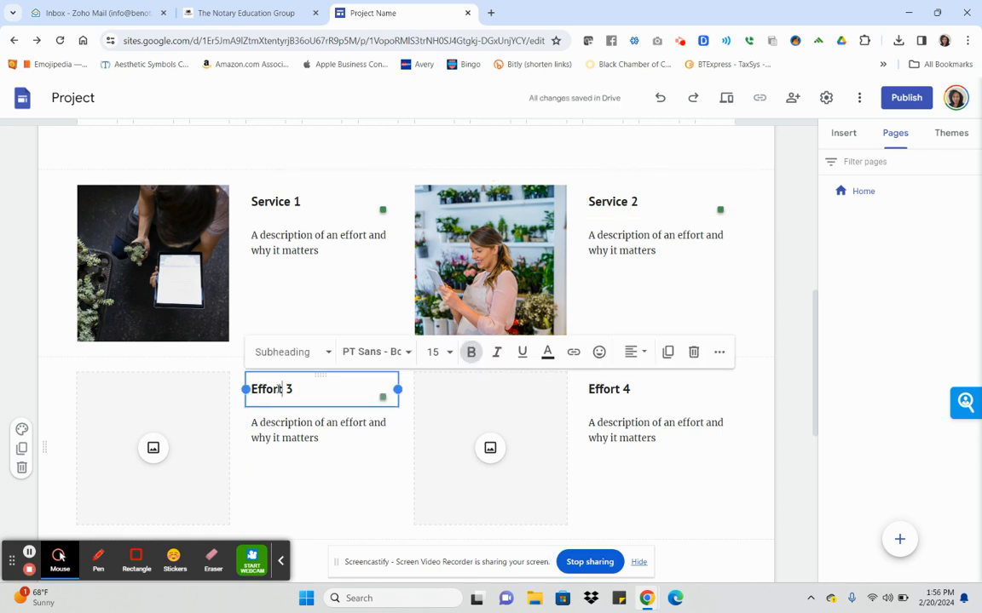
key(BackSpace)
key(BackSpace)
key(BackSpace)
key(BackSpace)
key(BackSpace)
key(BackSpace)
key(BackSpace)
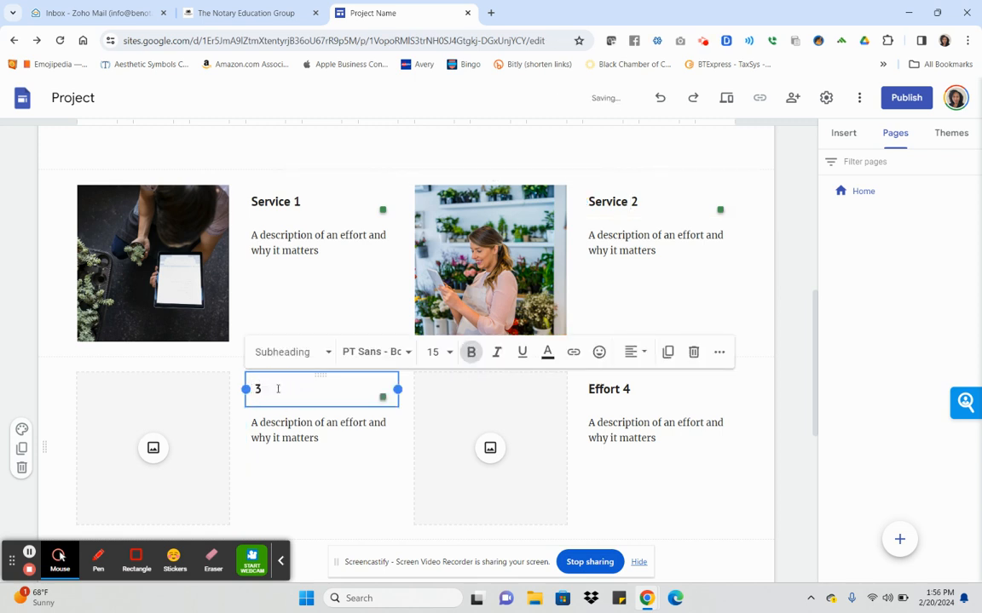
text(Product)
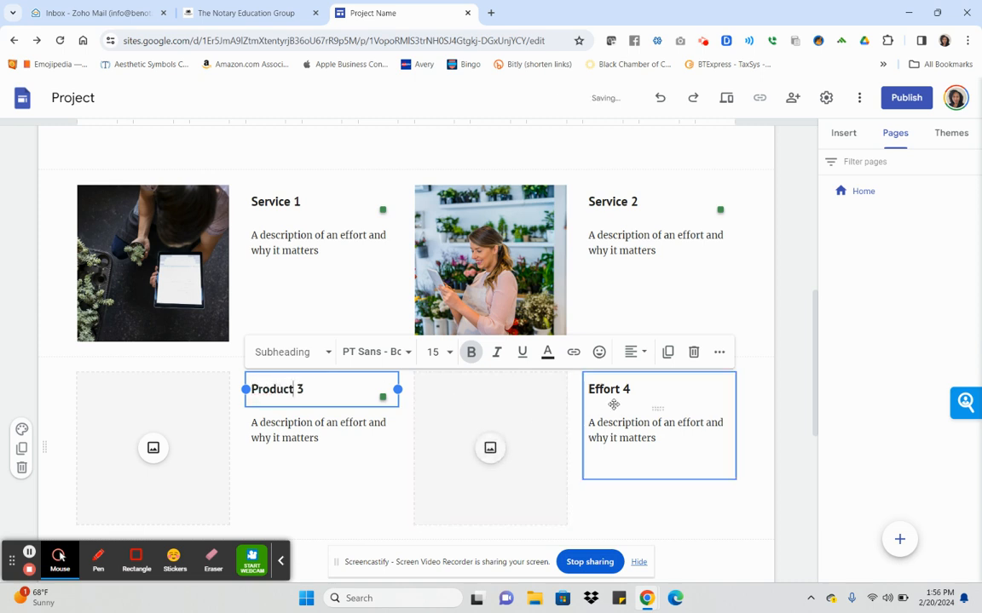
click(622, 390)
key(BackSpace)
key(BackSpace)
key(BackSpace)
key(BackSpace)
key(BackSpace)
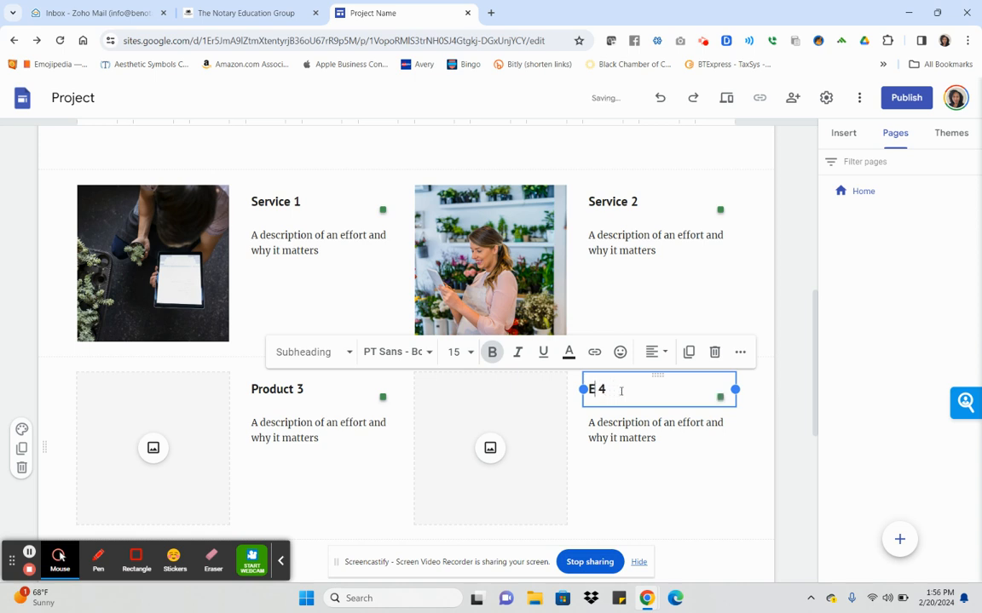
key(BackSpace)
text(Product)
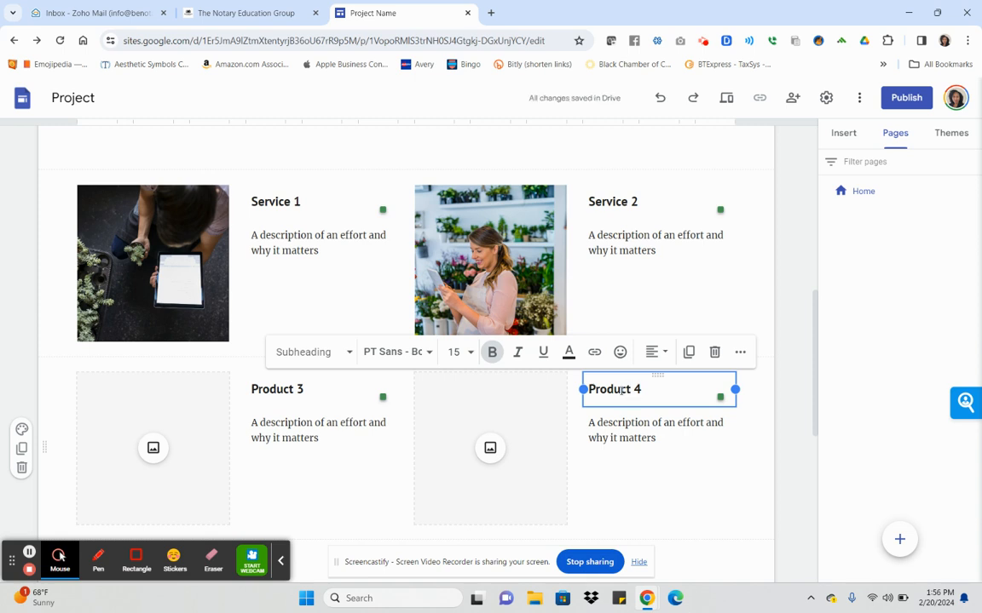
scroll(617, 388, down, 2)
click(647, 365)
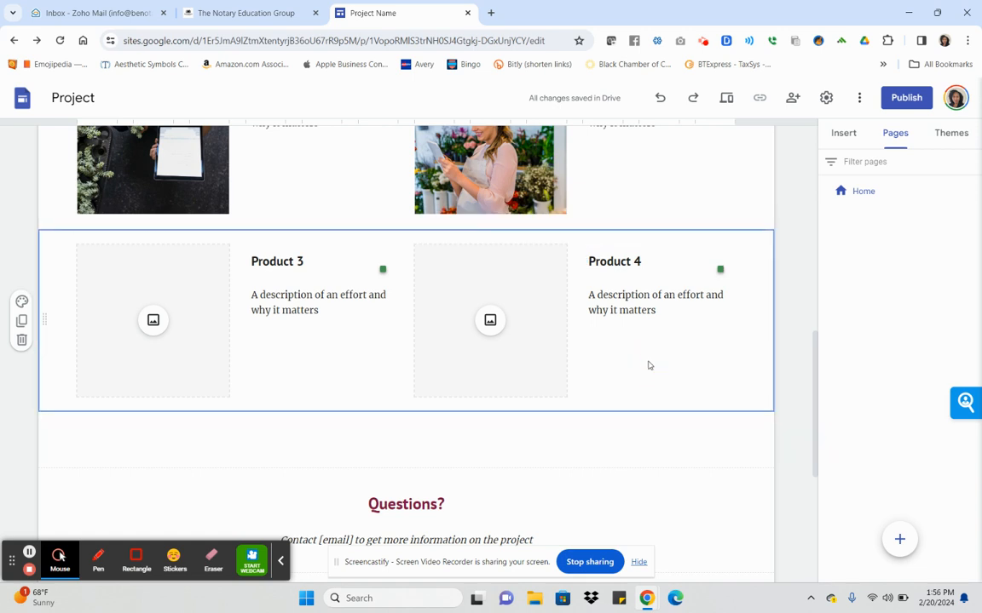
scroll(646, 416, down, 3)
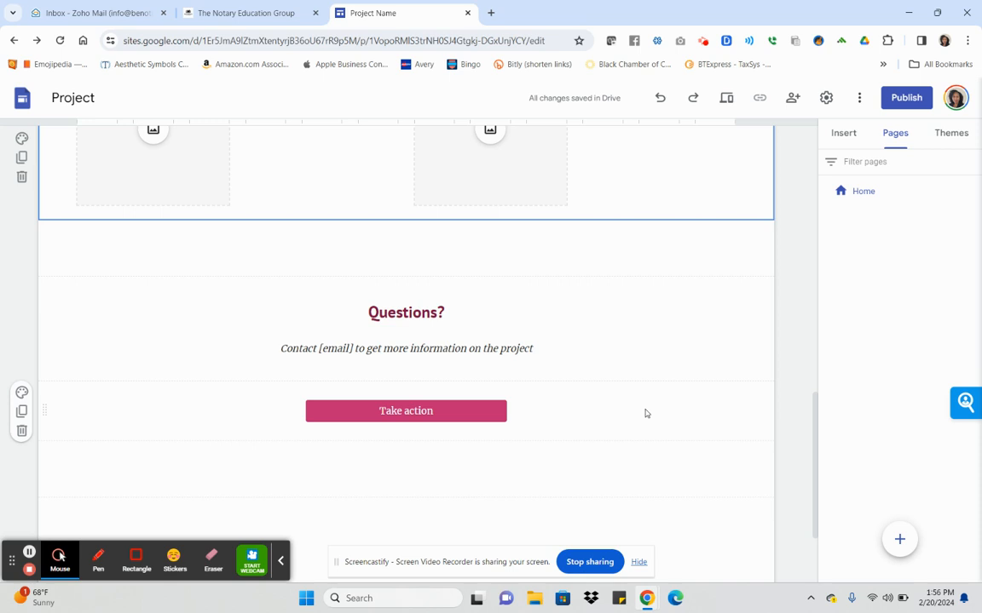
scroll(664, 355, up, 3)
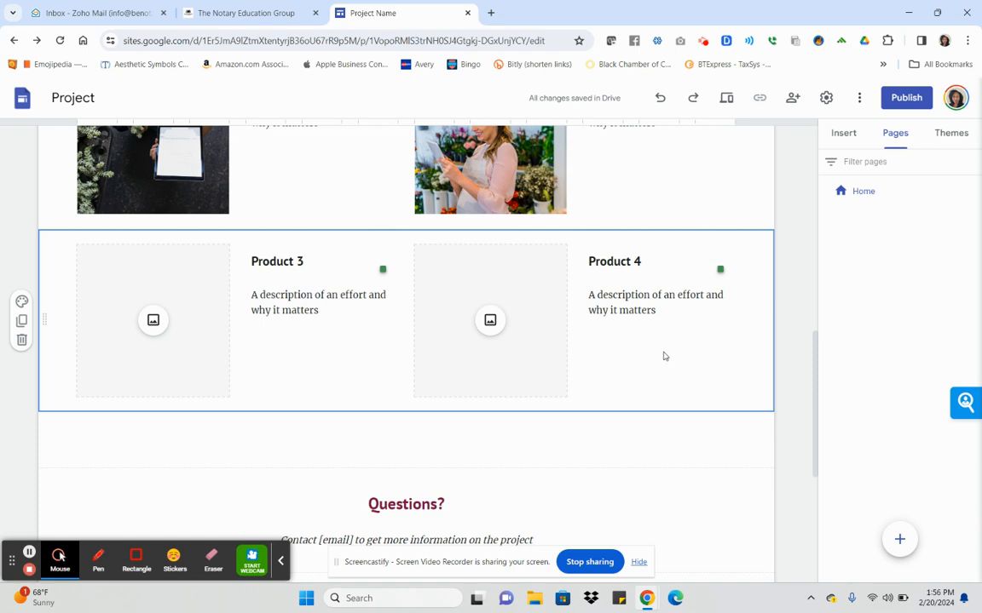
click(665, 328)
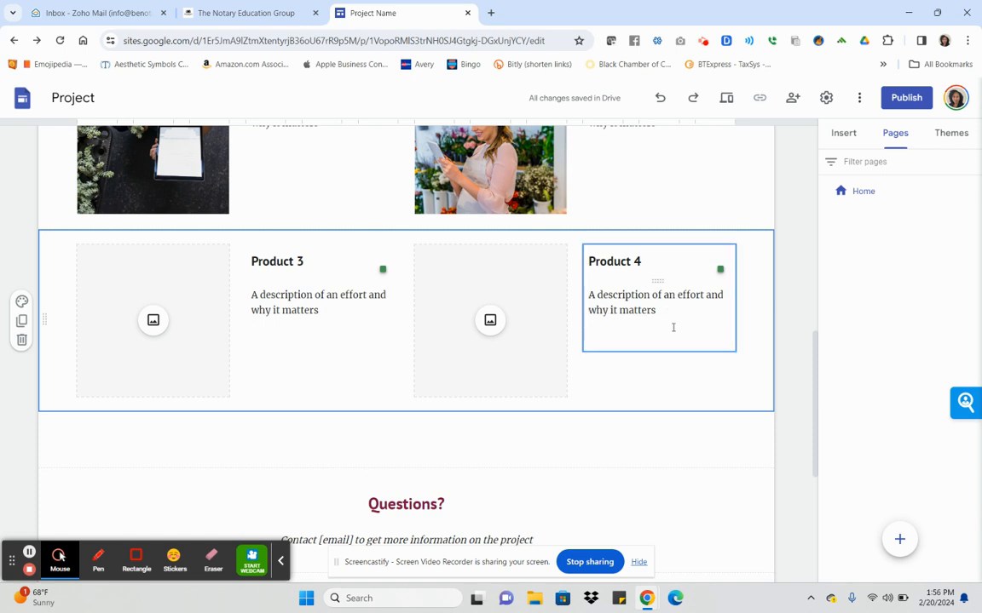
scroll(648, 399, up, 3)
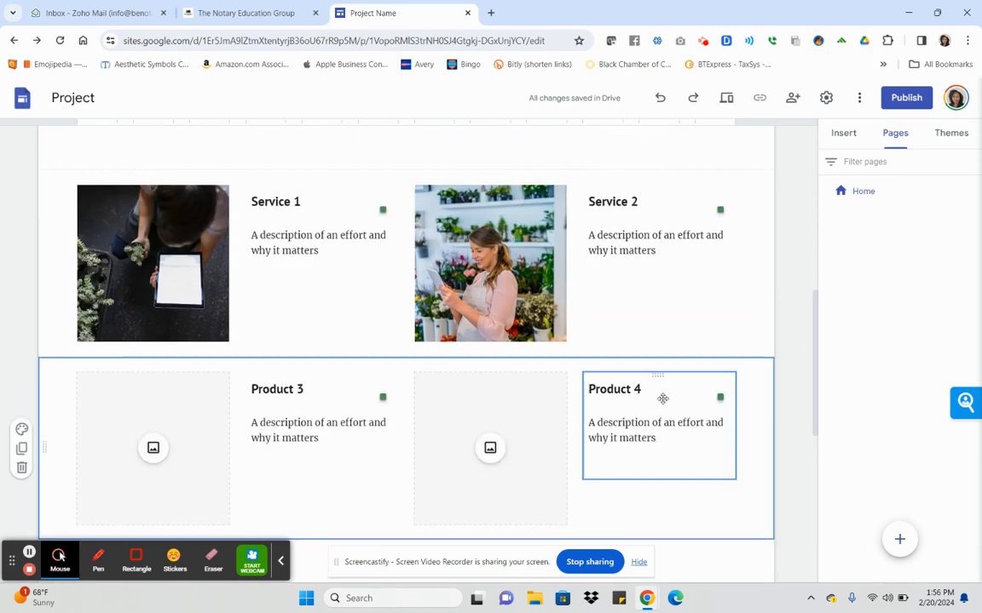
scroll(662, 399, up, 3)
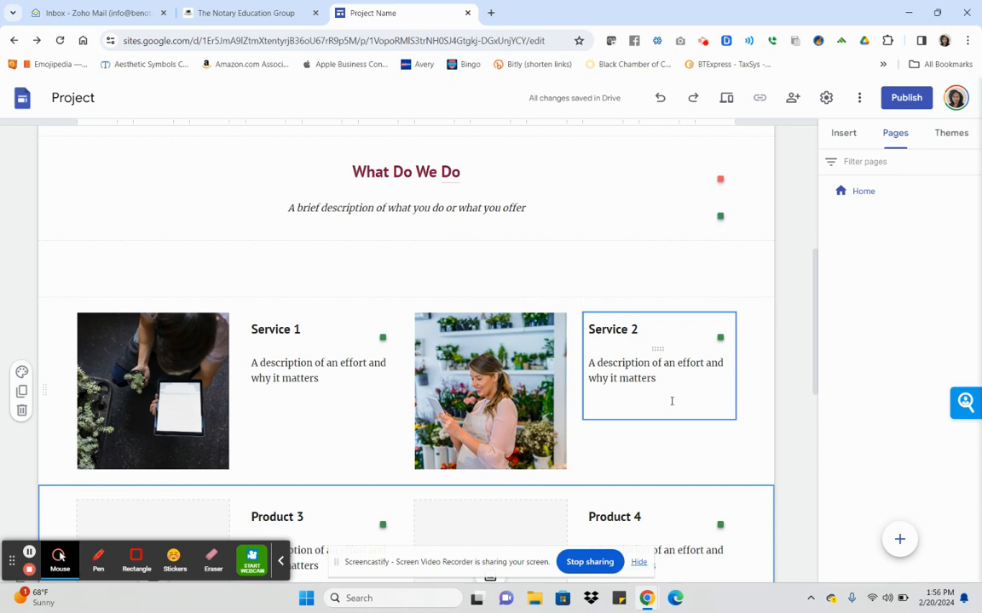
scroll(671, 400, down, 4)
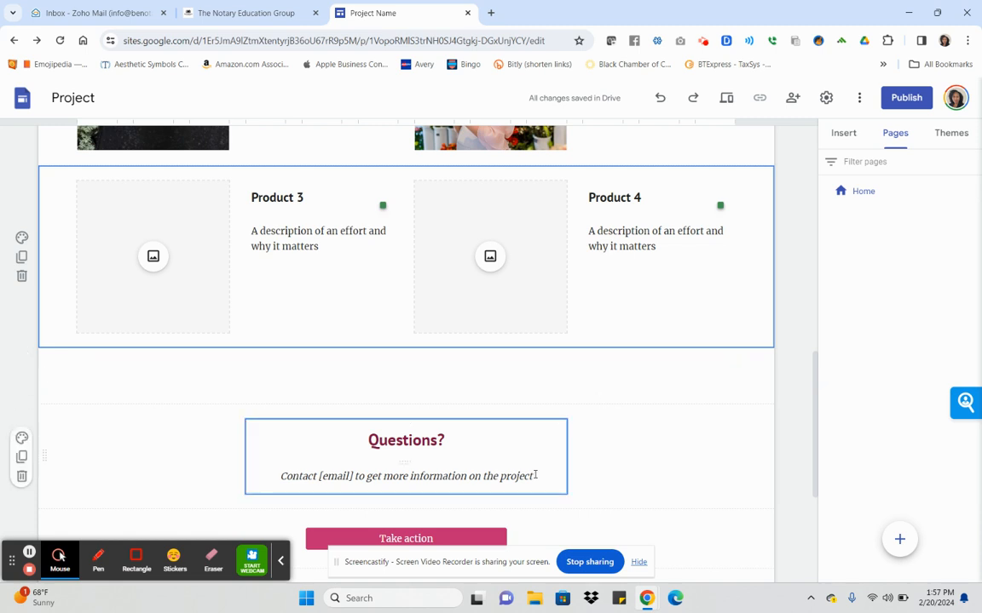
Replace the 'Questions?' heading text with 'Contact us'.
double_click(418, 441)
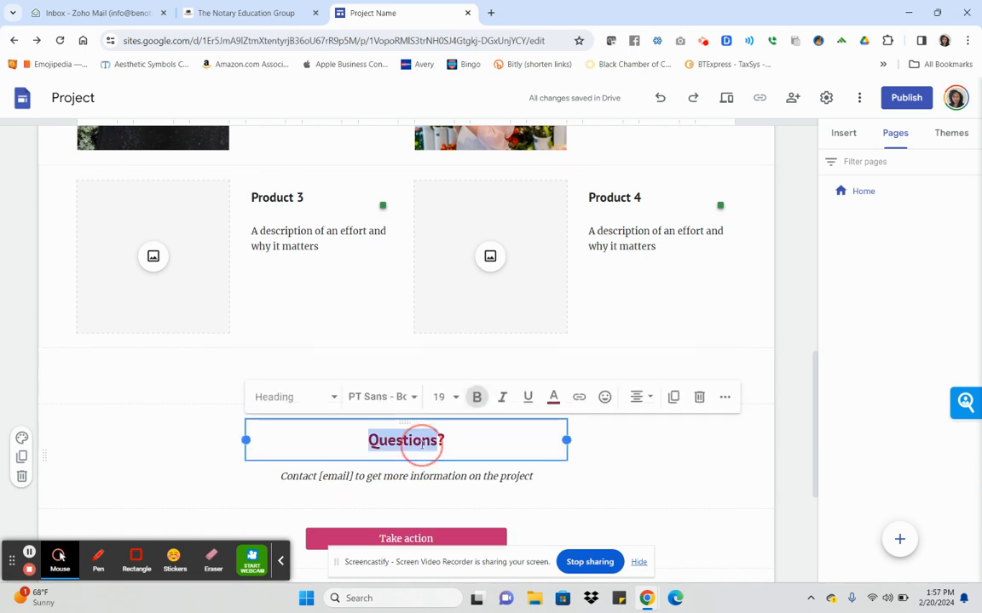
key(Delete)
key(Delete)
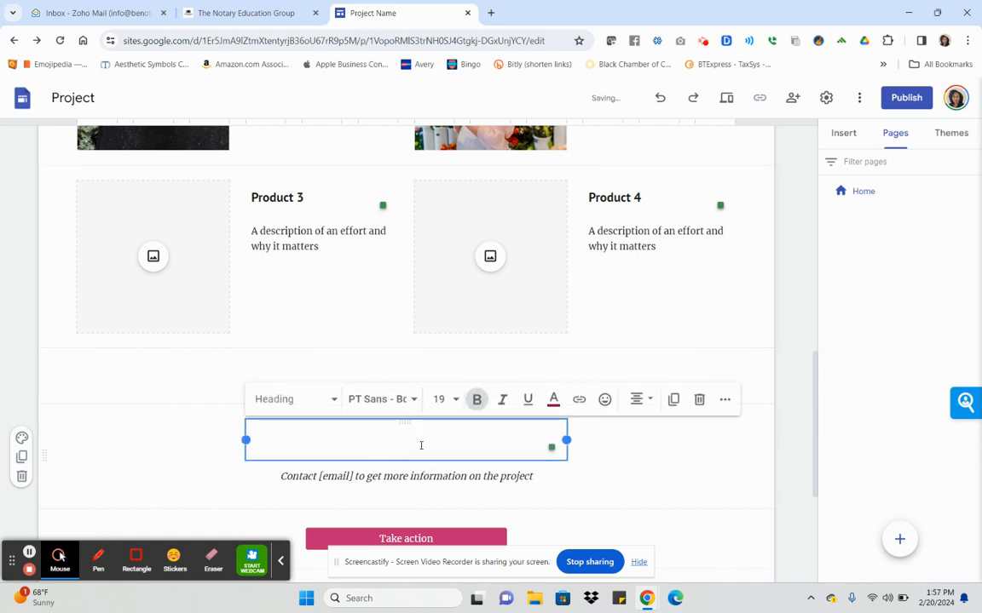
text(Contact us)
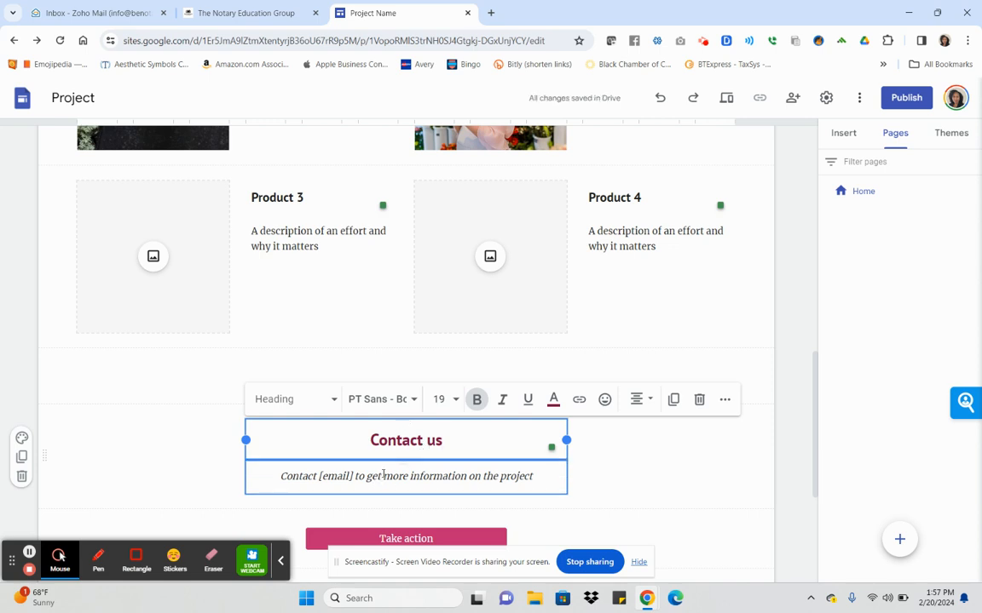
scroll(457, 453, down, 3)
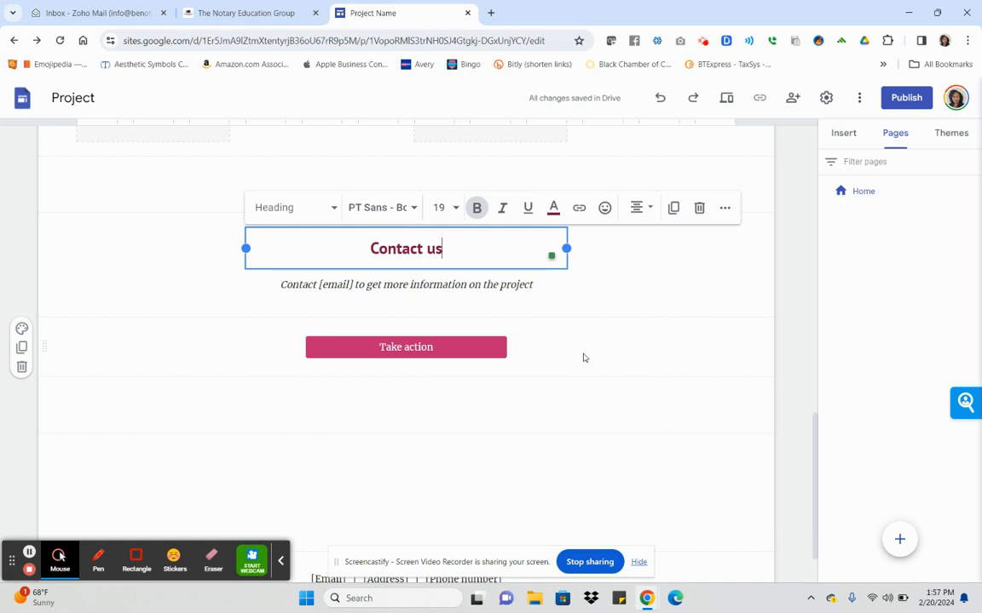
click(430, 325)
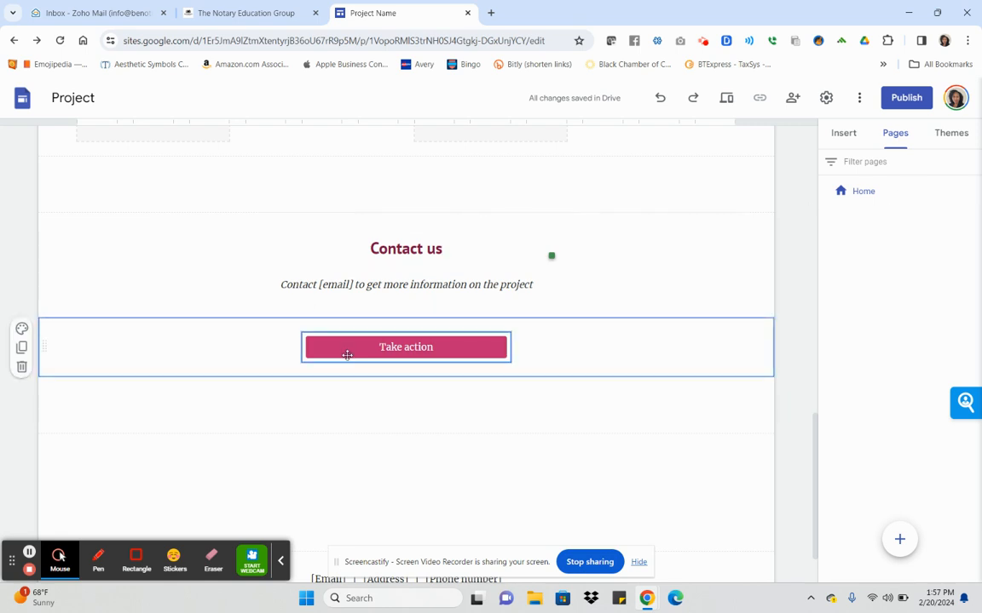
Delete the Take action button section below Contact us.
scroll(541, 350, up, 10)
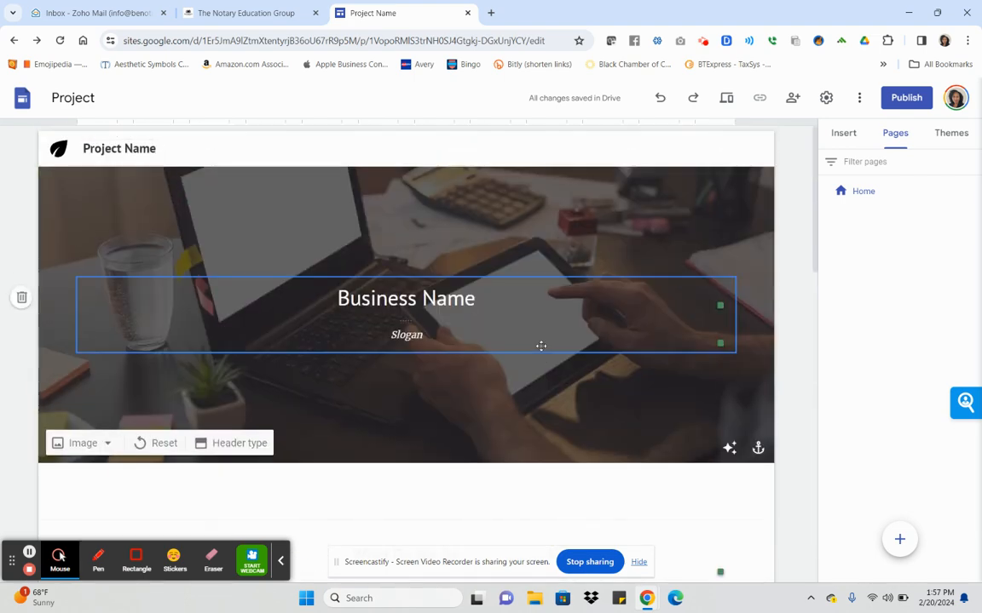
scroll(541, 346, down, 10)
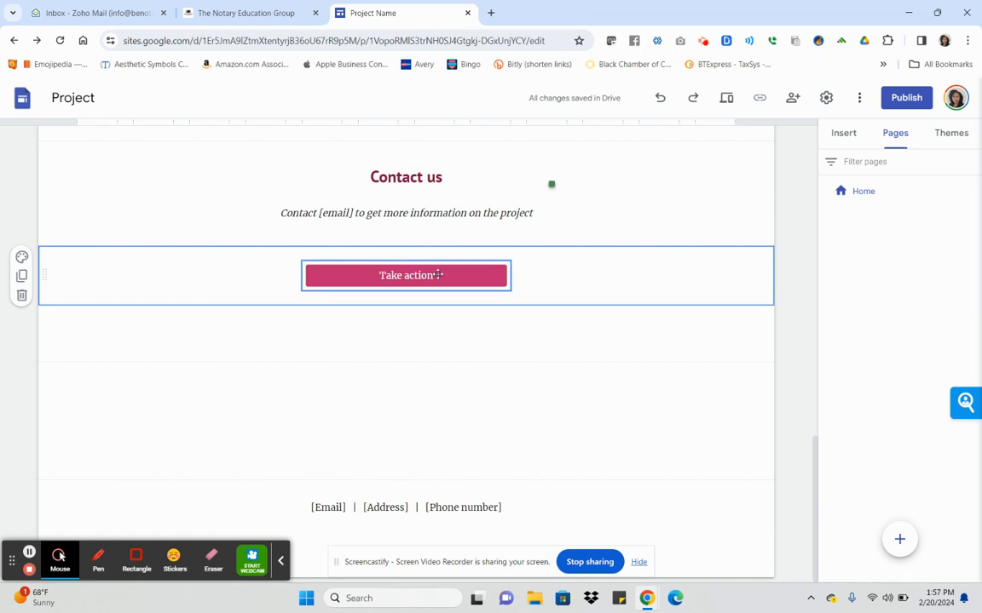
click(21, 296)
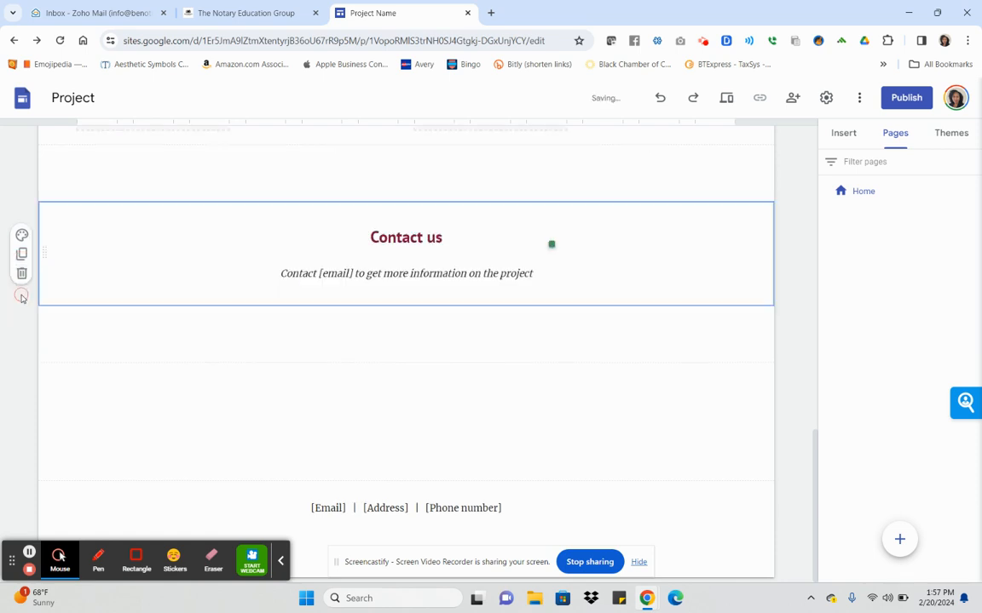
click(854, 137)
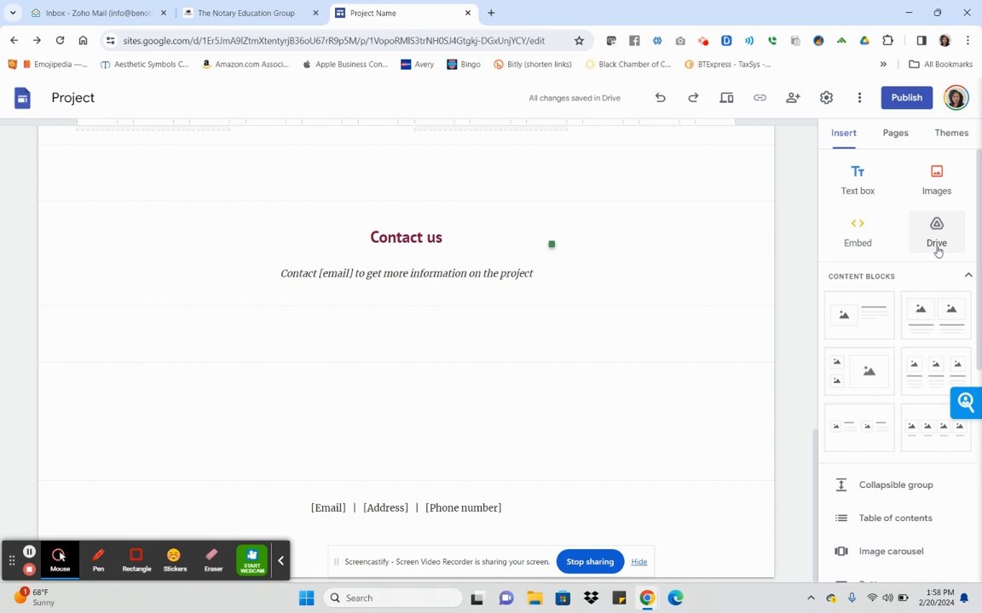
Insert the personal Google Calendar below Contact us and stretch it to full section width.
scroll(922, 277, down, 5)
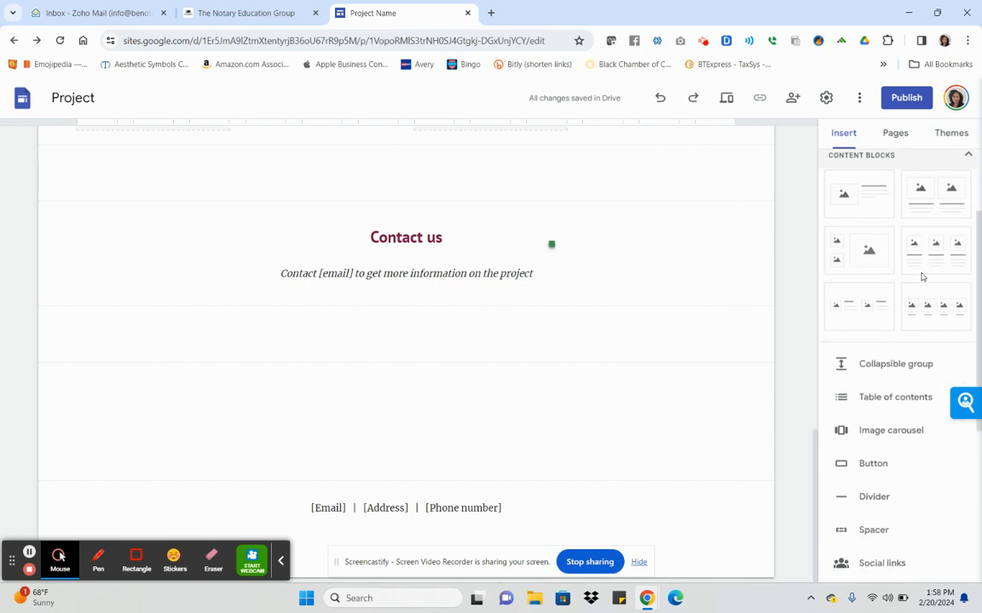
scroll(920, 289, down, 1)
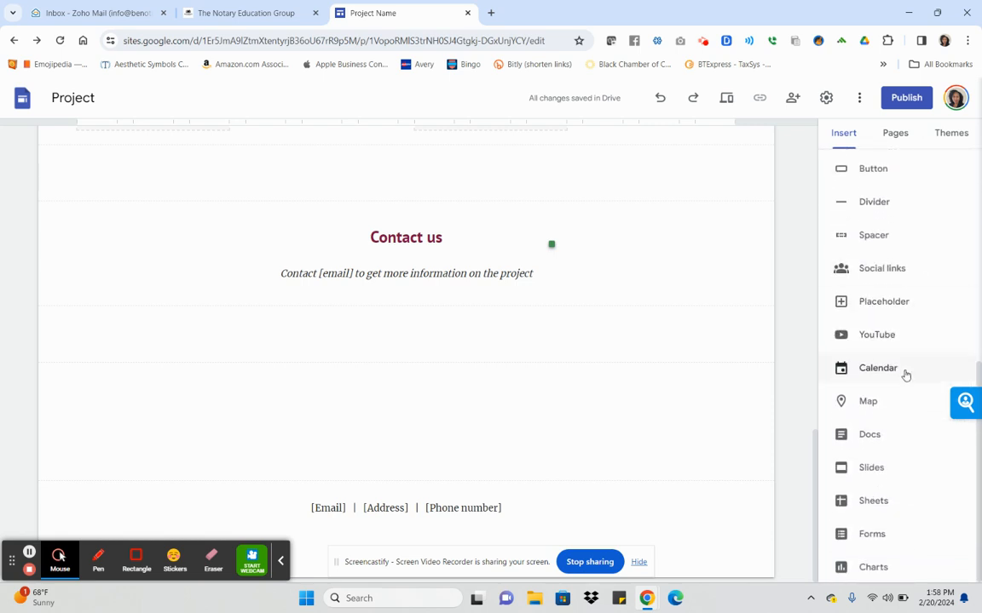
click(878, 368)
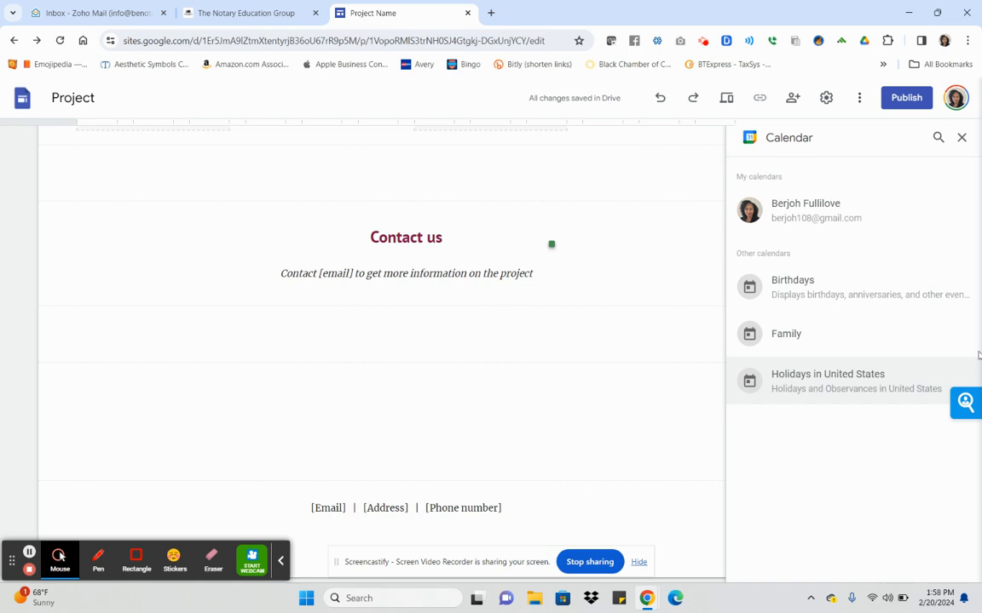
click(911, 224)
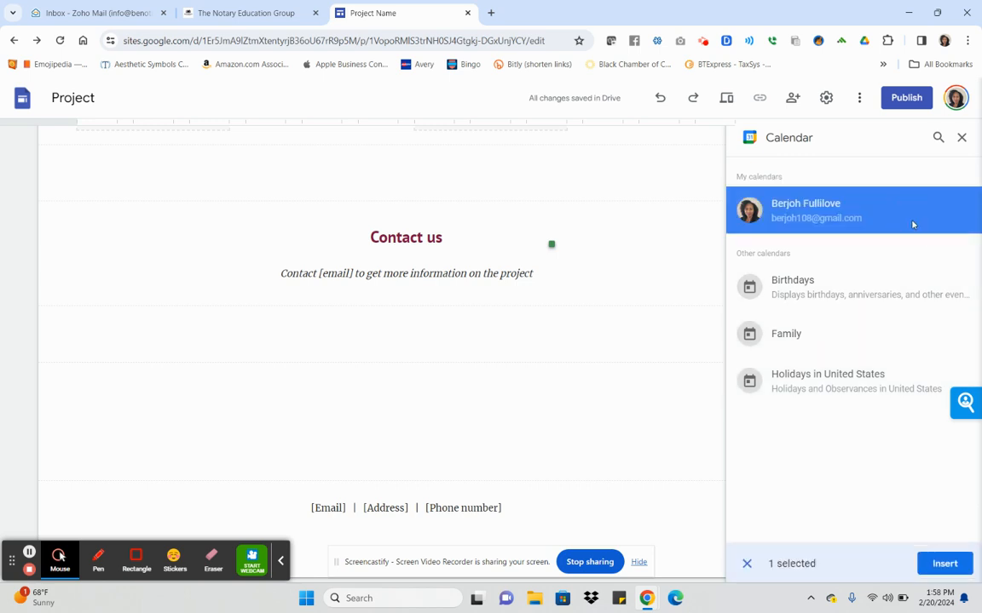
click(944, 563)
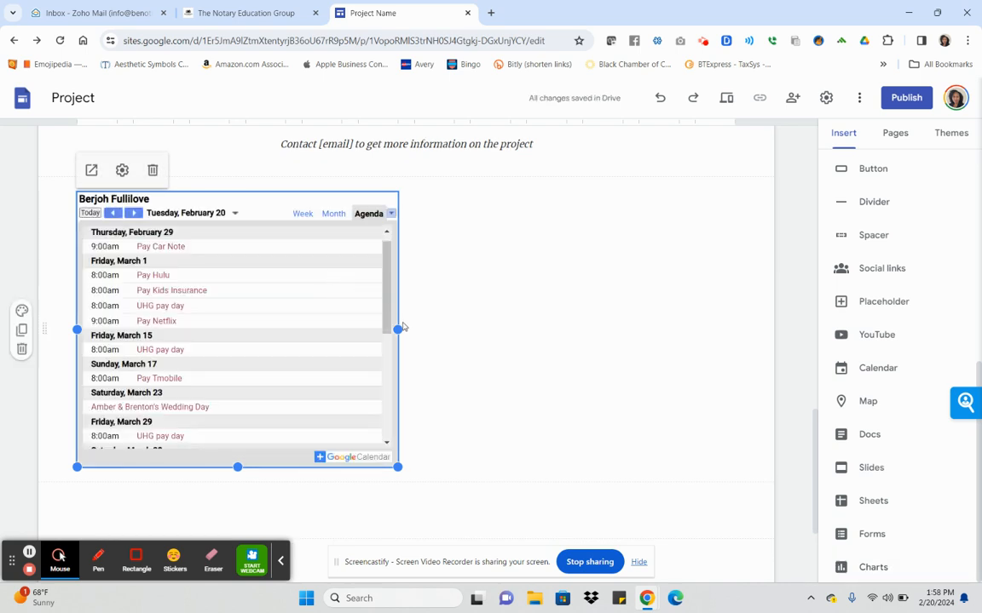
drag(398, 330, 697, 330)
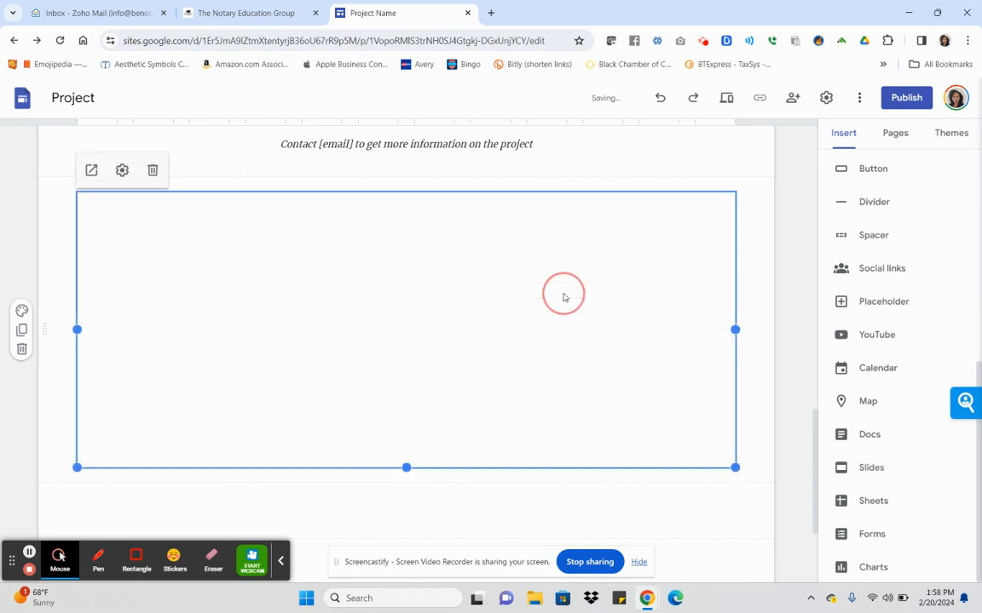
click(124, 170)
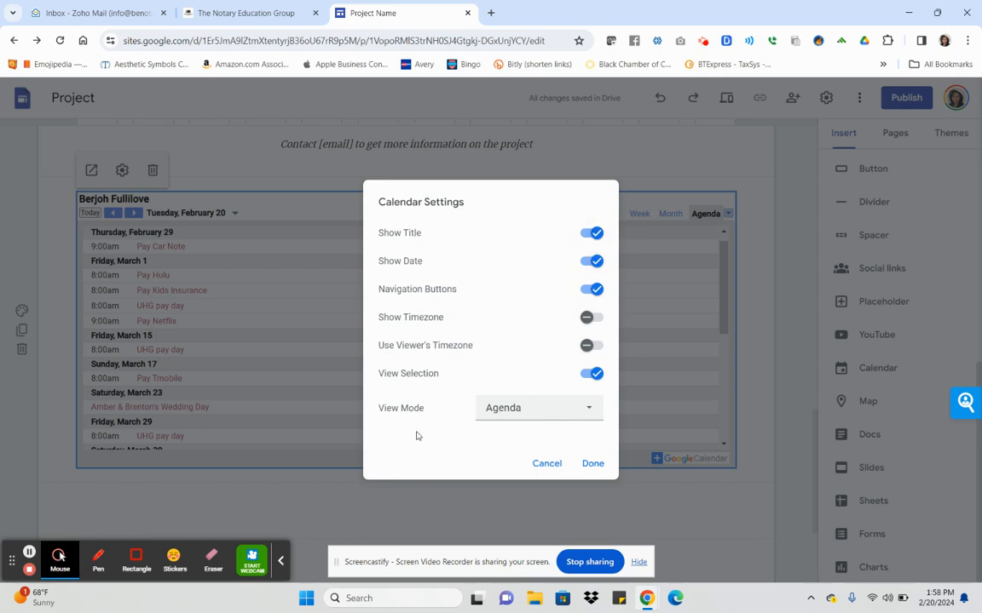
Check the calendar embed's Agenda view mode without changing it, then delete the calendar embed.
click(577, 413)
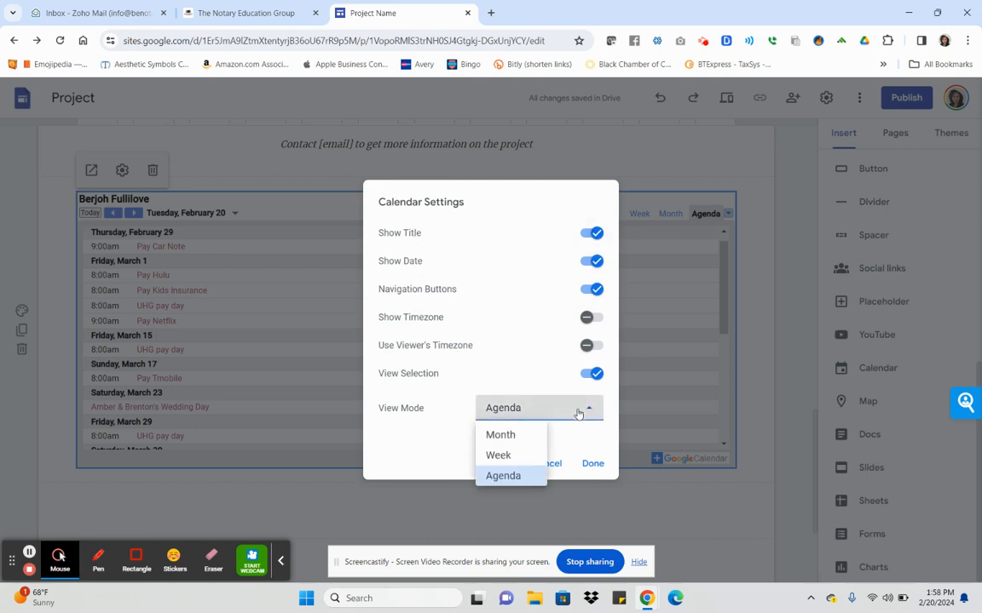
click(578, 412)
click(547, 468)
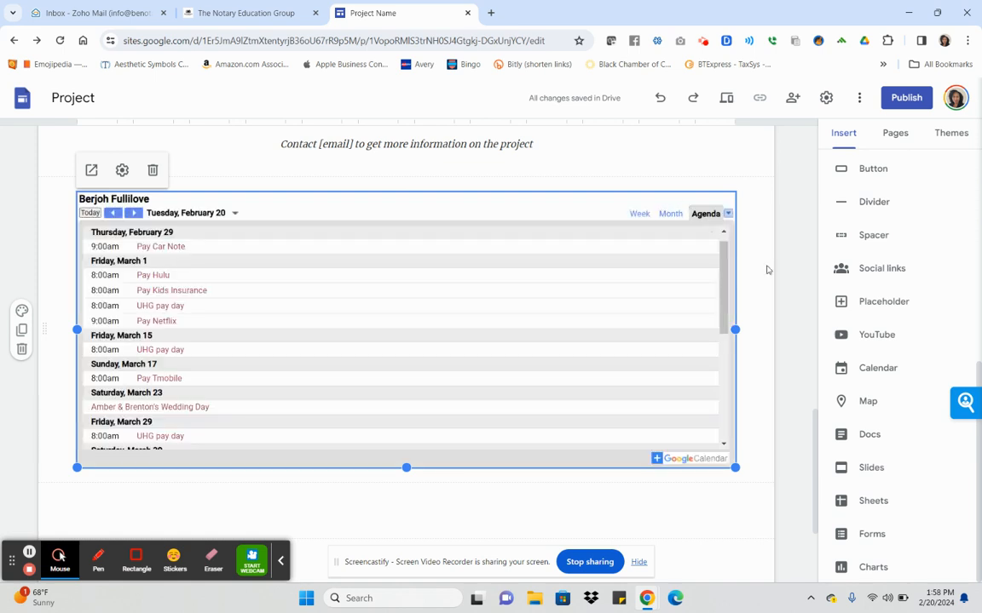
click(155, 171)
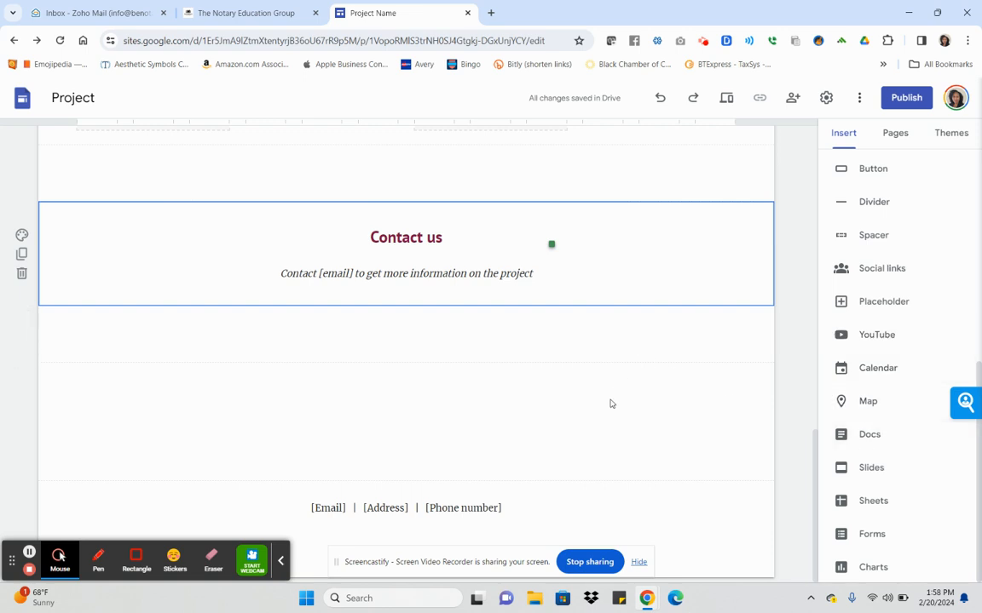
click(869, 403)
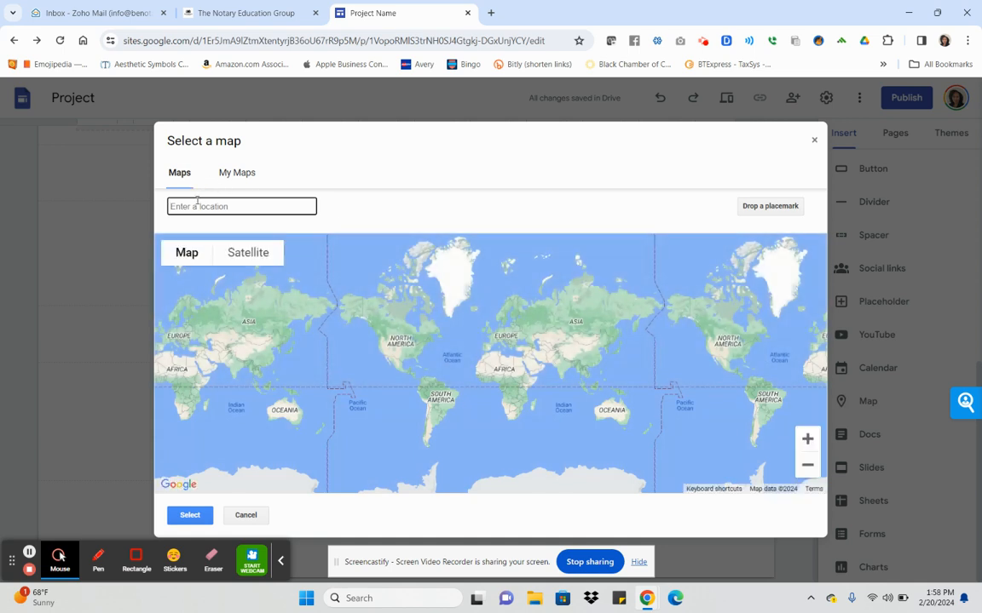
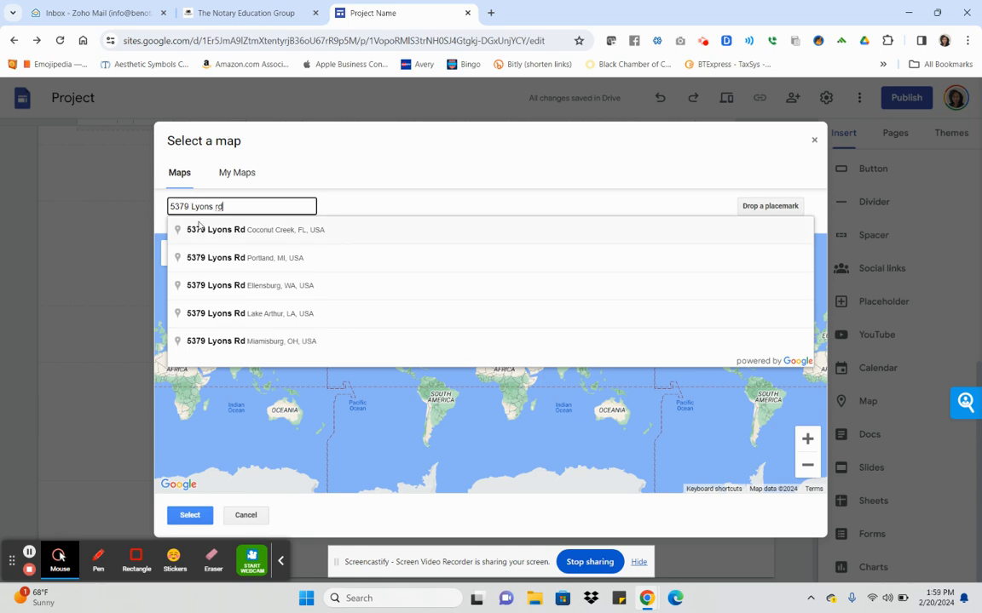
click(199, 228)
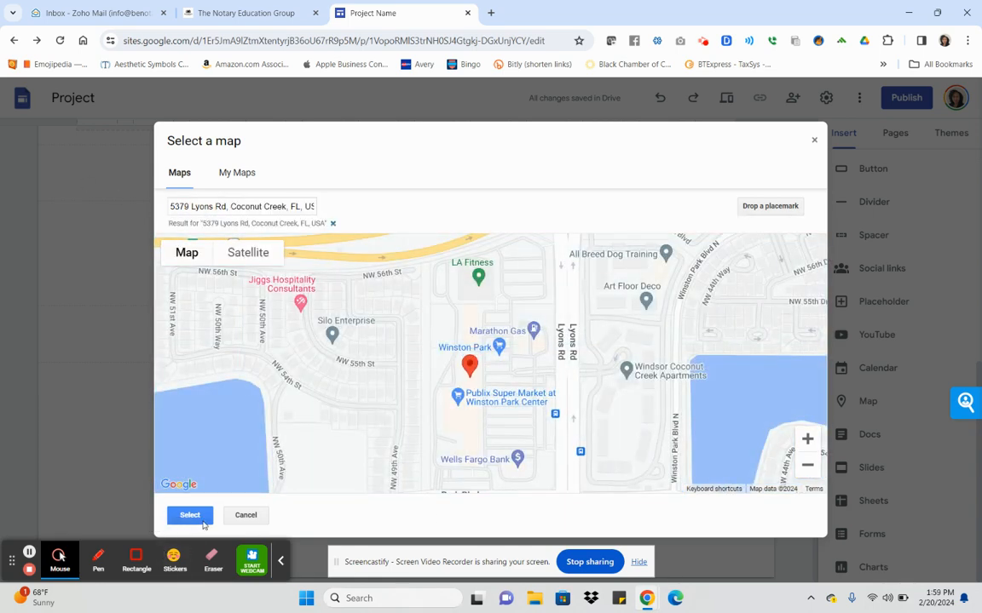
click(201, 519)
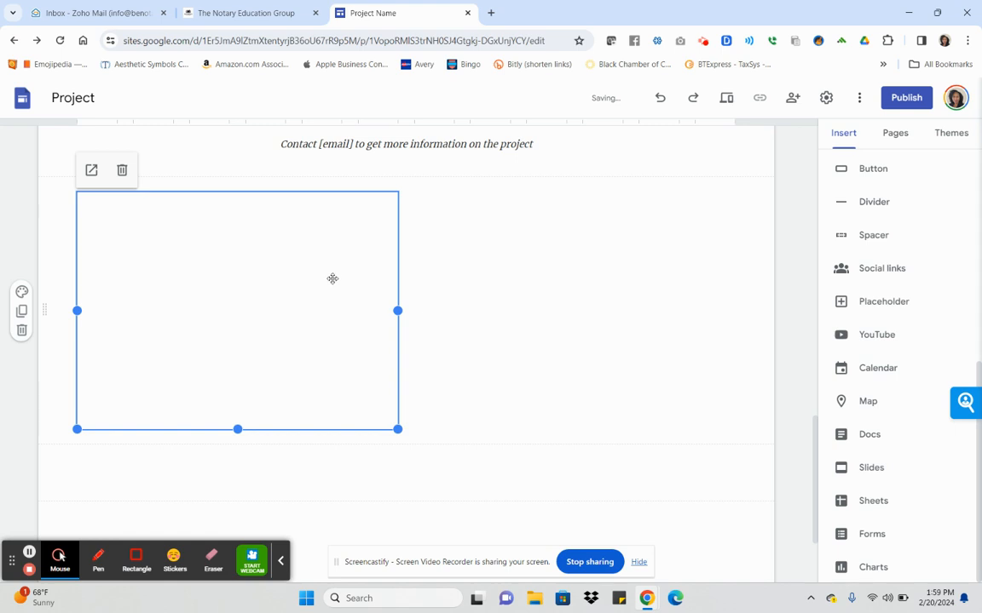
Centre the map embed in its section beneath the Contact us text.
drag(268, 292, 416, 288)
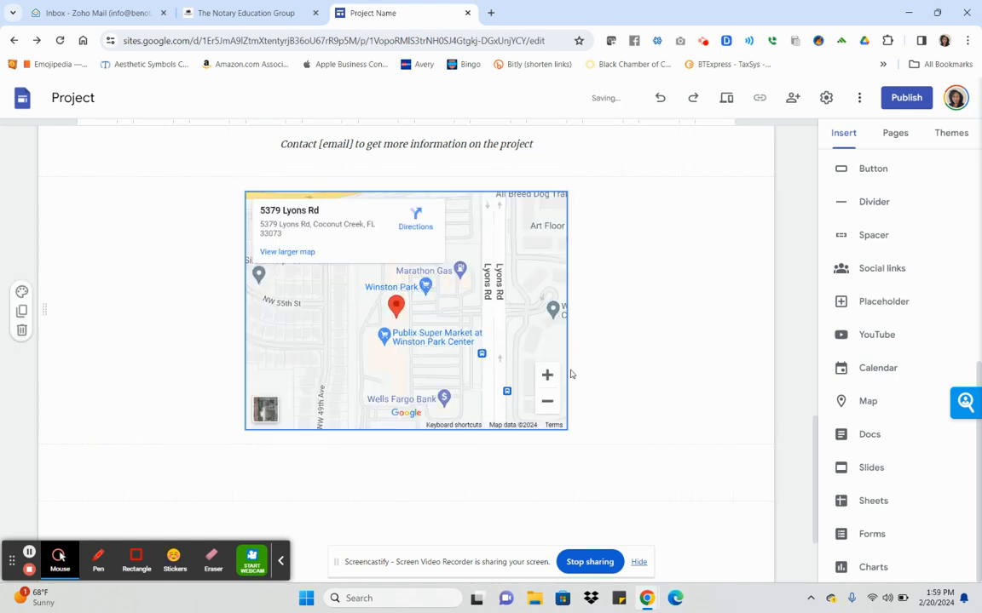
scroll(575, 375, up, 3)
click(438, 364)
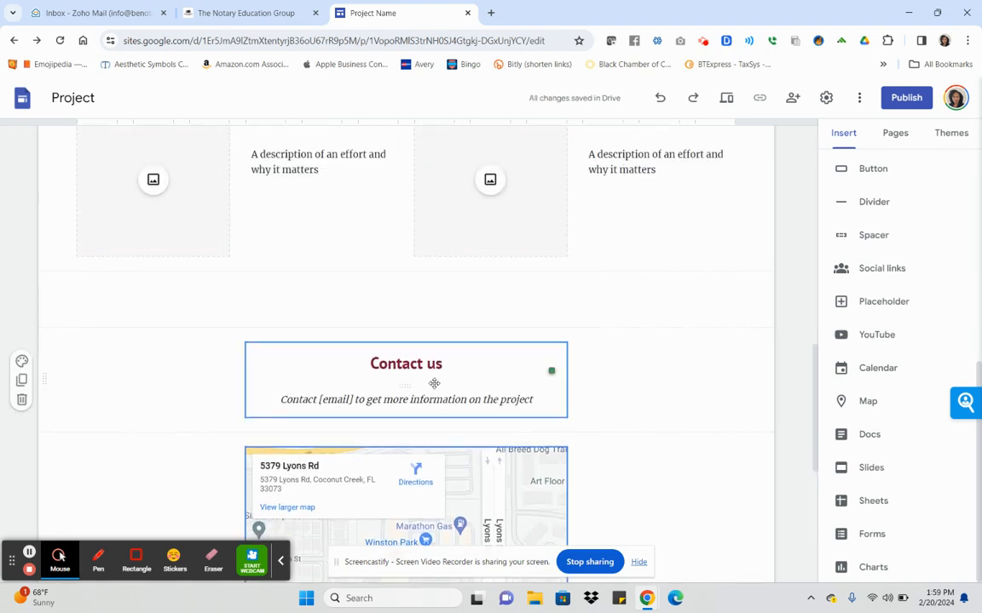
scroll(431, 389, down, 3)
scroll(502, 387, up, 2)
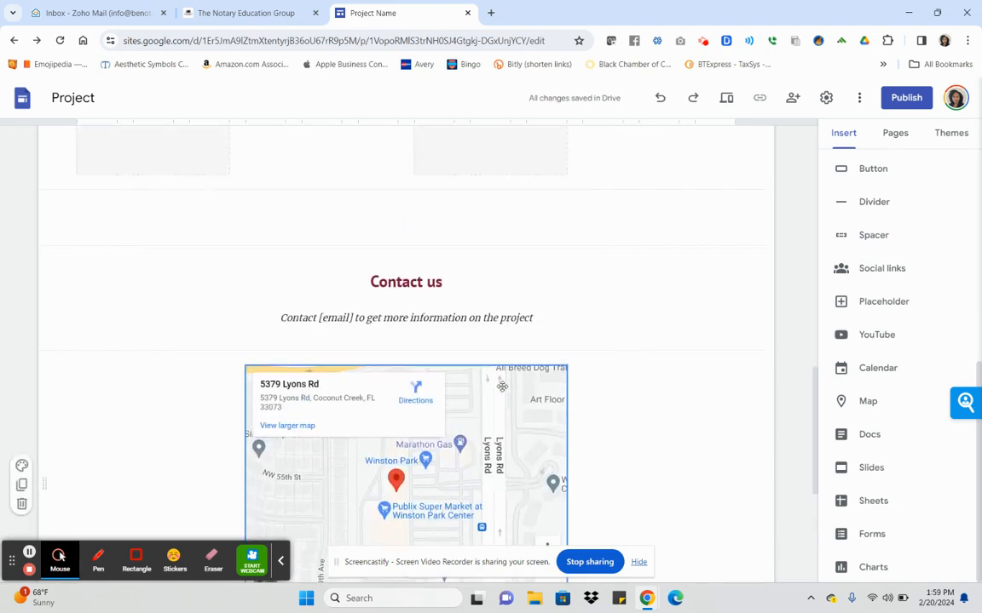
scroll(502, 387, up, 3)
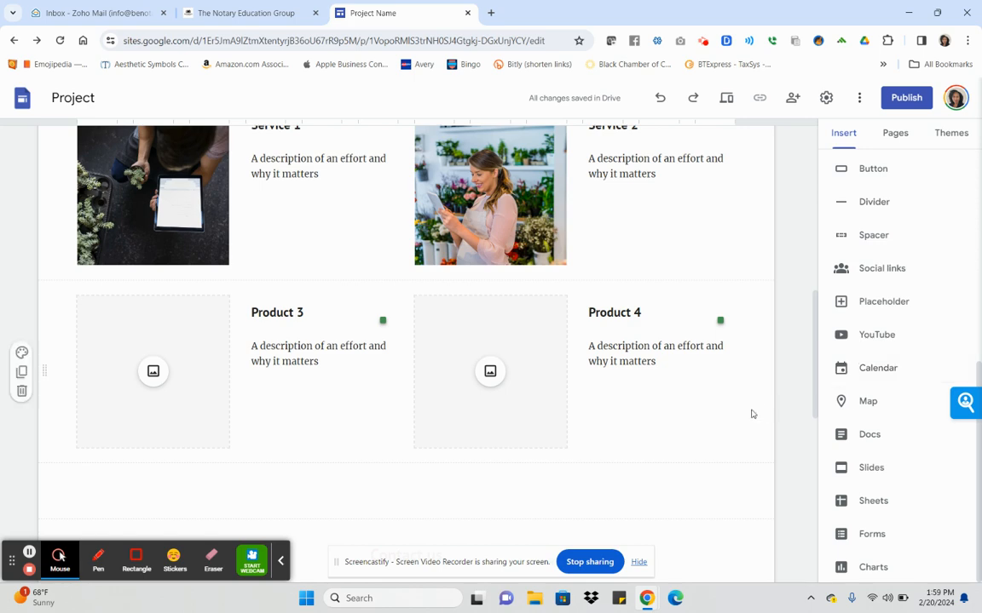
scroll(723, 418, down, 5)
scroll(723, 421, down, 1)
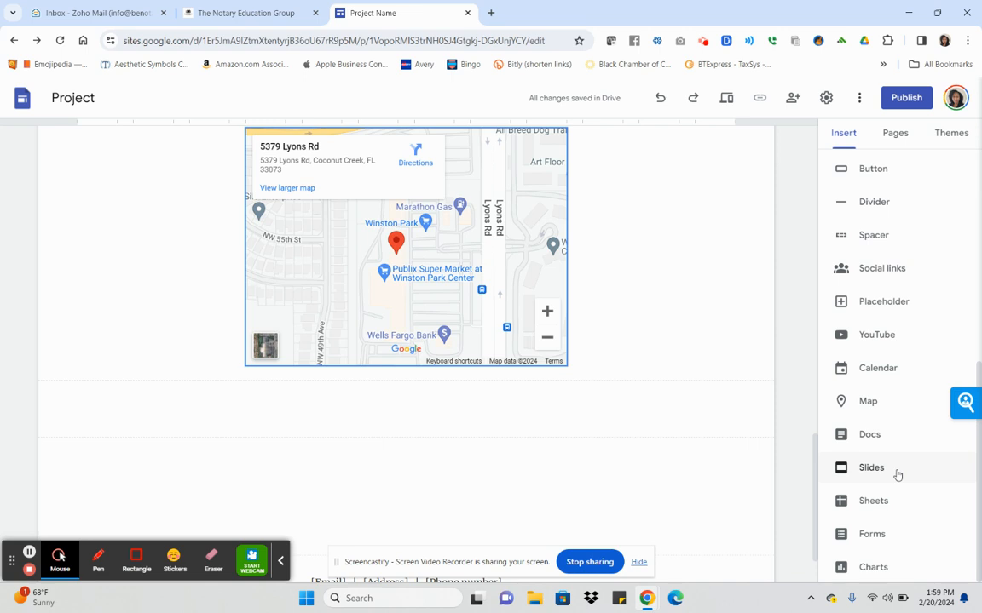
Embed the Notary E-Journal Google Form and centre it below the map.
click(872, 534)
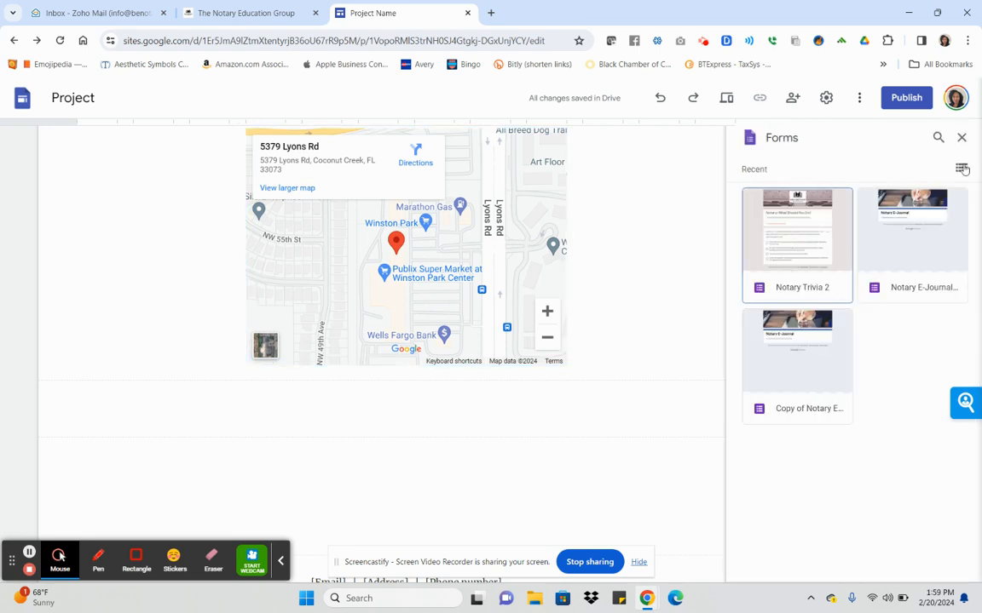
click(947, 247)
click(933, 568)
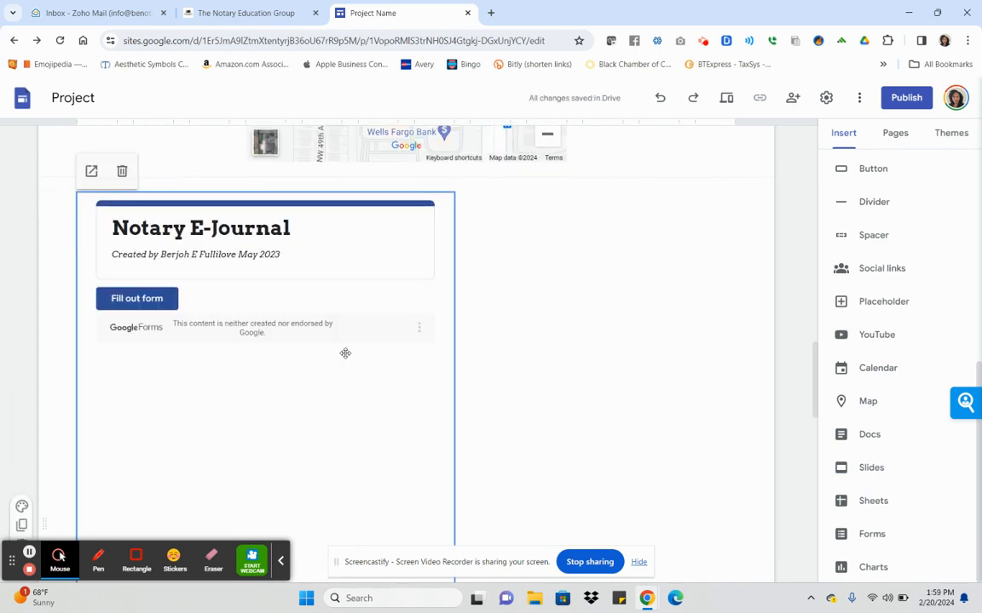
drag(345, 353, 482, 300)
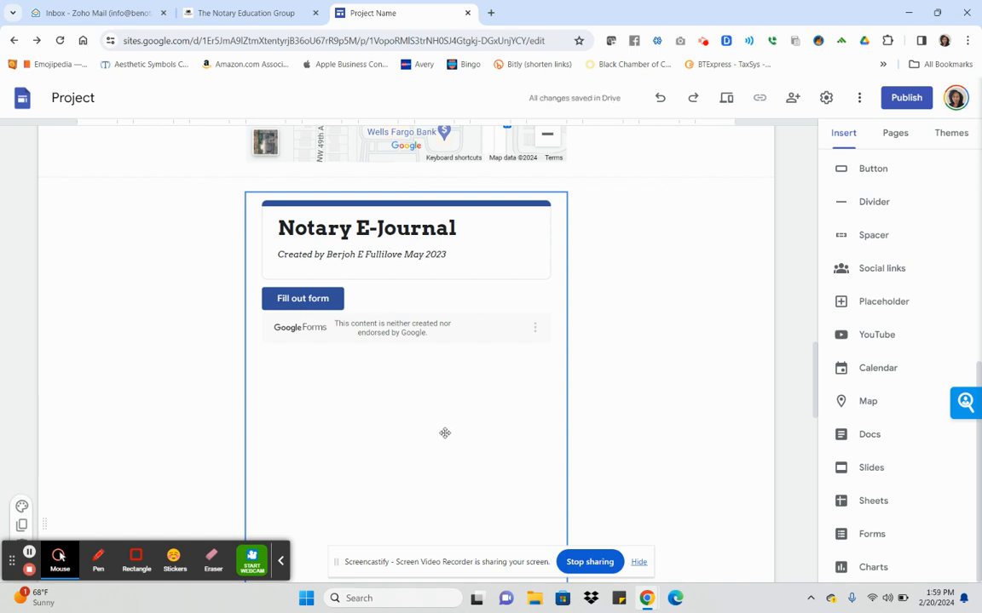
scroll(453, 430, up, 1)
scroll(453, 431, up, 10)
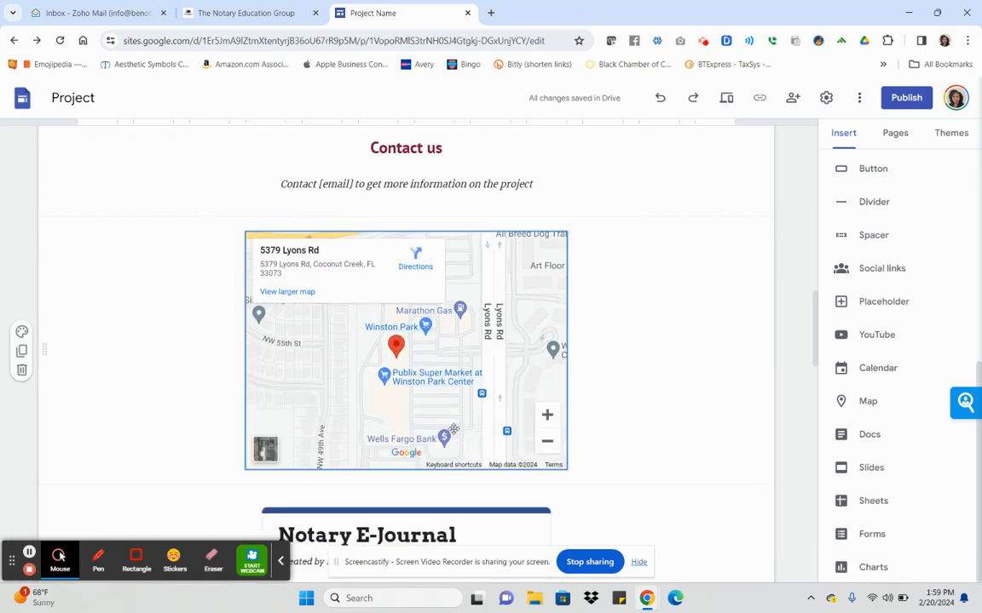
Replace the header background with the gallery laptop, coffee cup and notebook photo.
scroll(458, 434, up, 5)
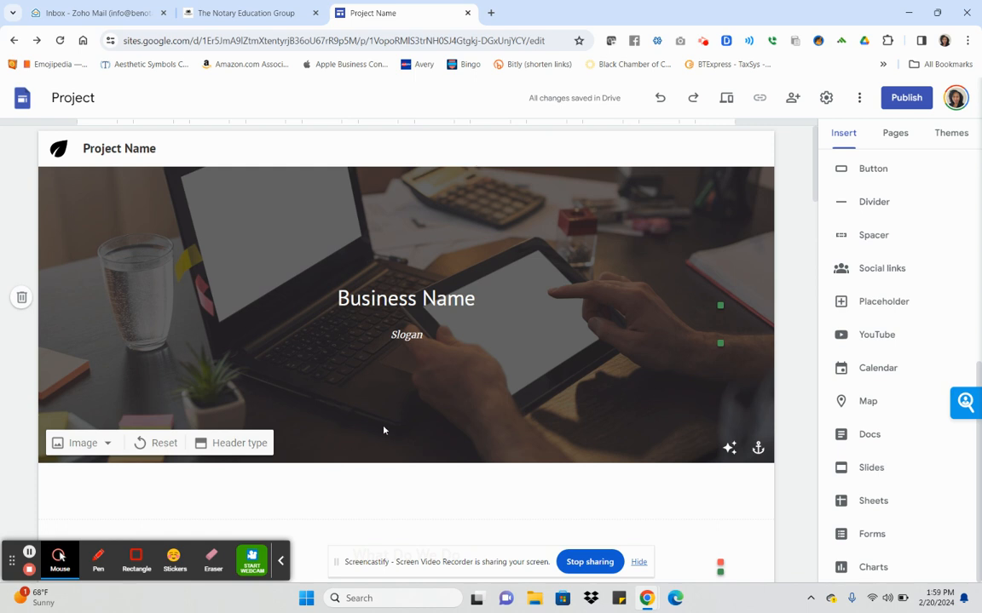
click(103, 447)
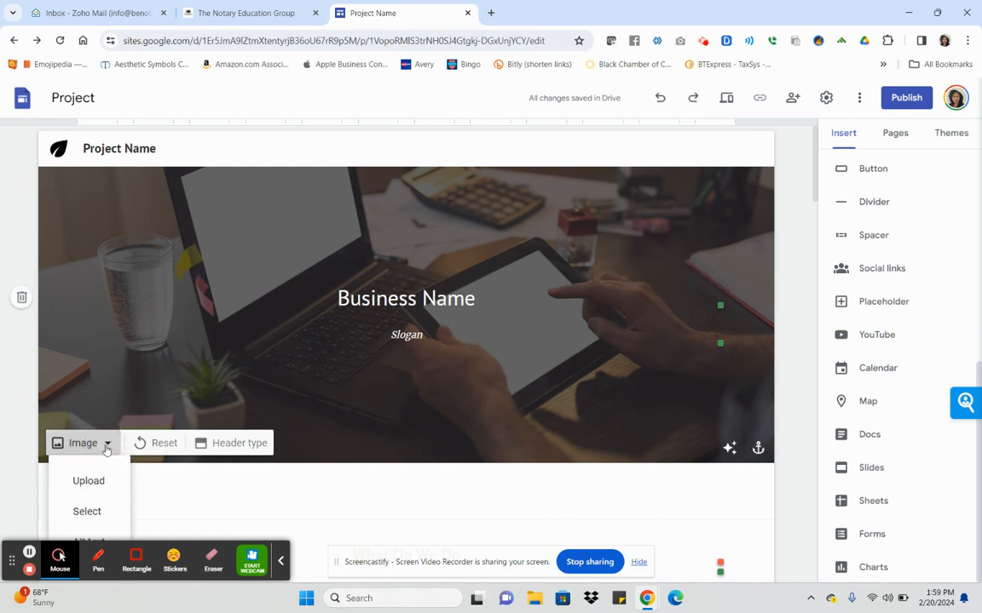
scroll(105, 450, down, 1)
click(95, 448)
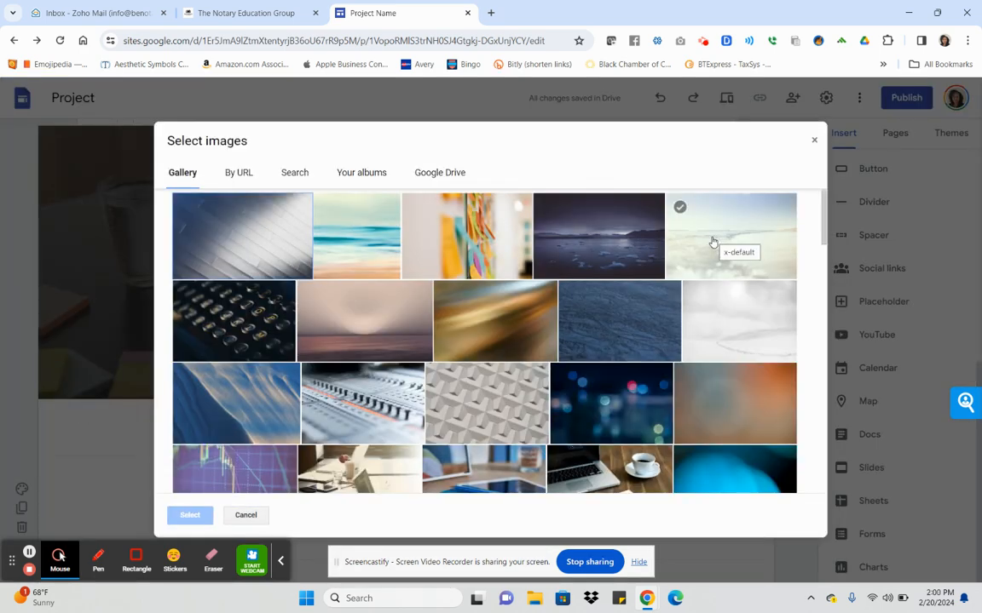
scroll(724, 375, down, 1)
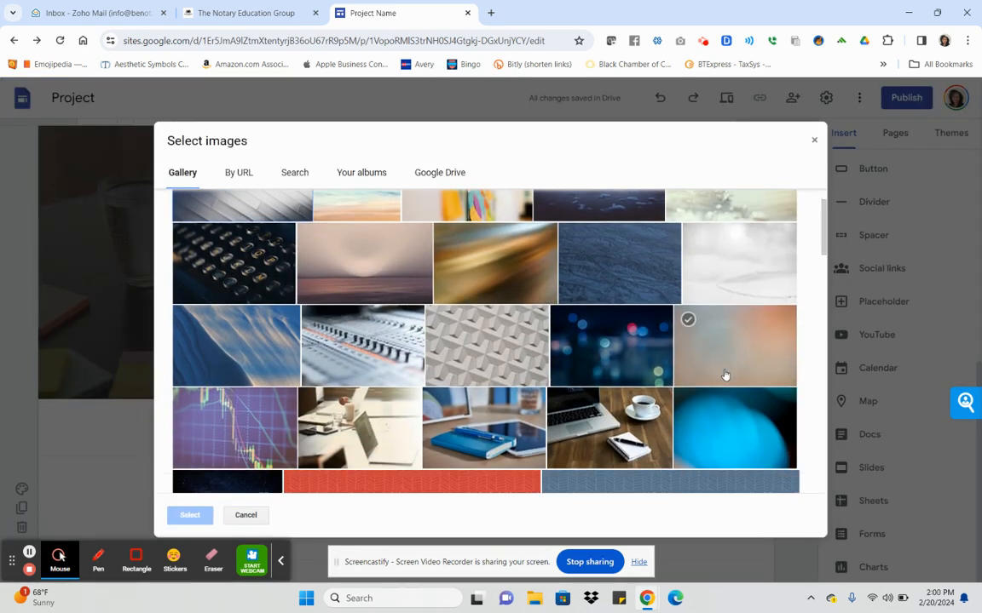
scroll(724, 375, down, 1)
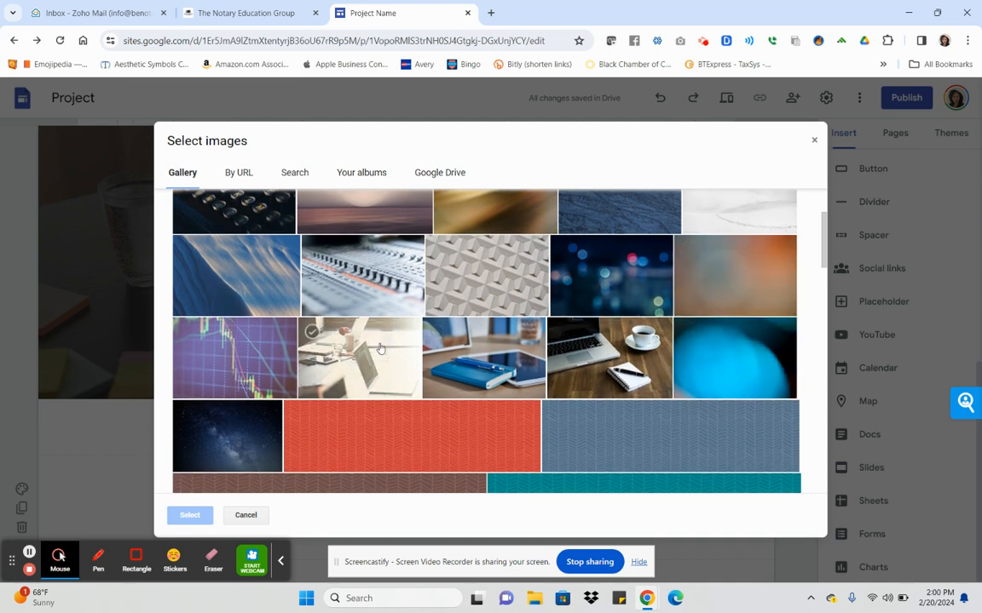
click(642, 364)
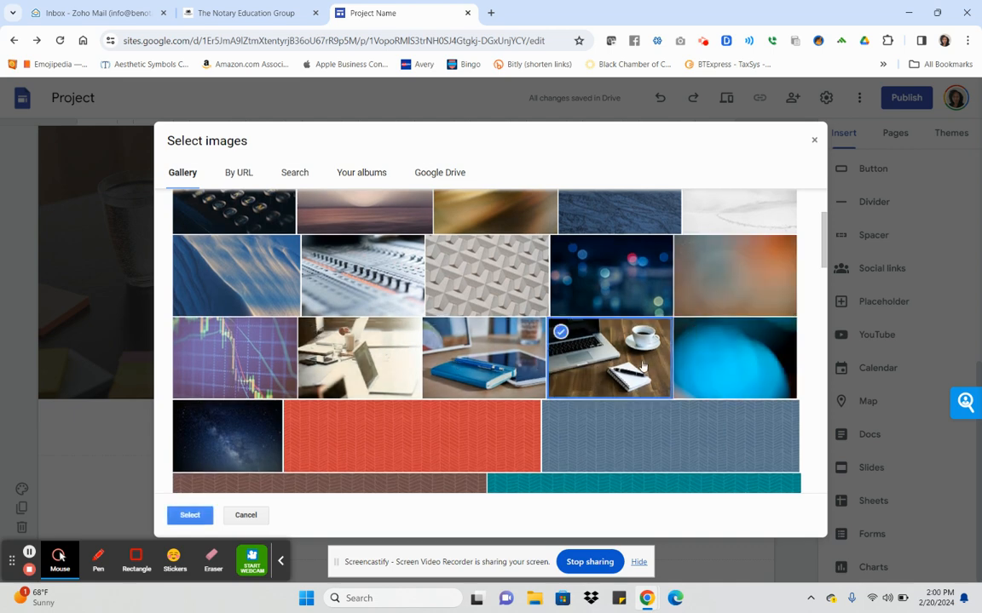
click(191, 516)
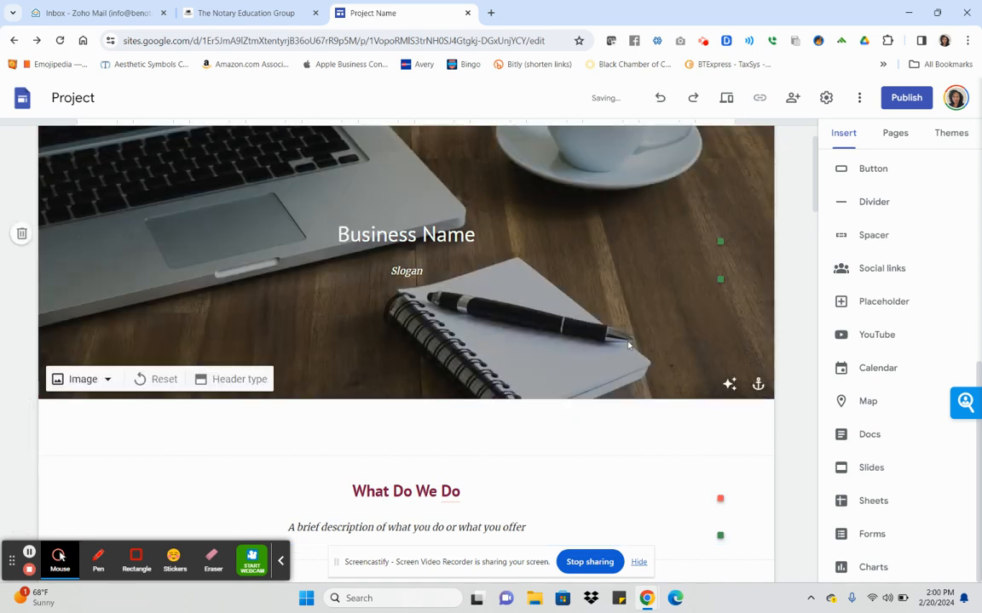
click(731, 386)
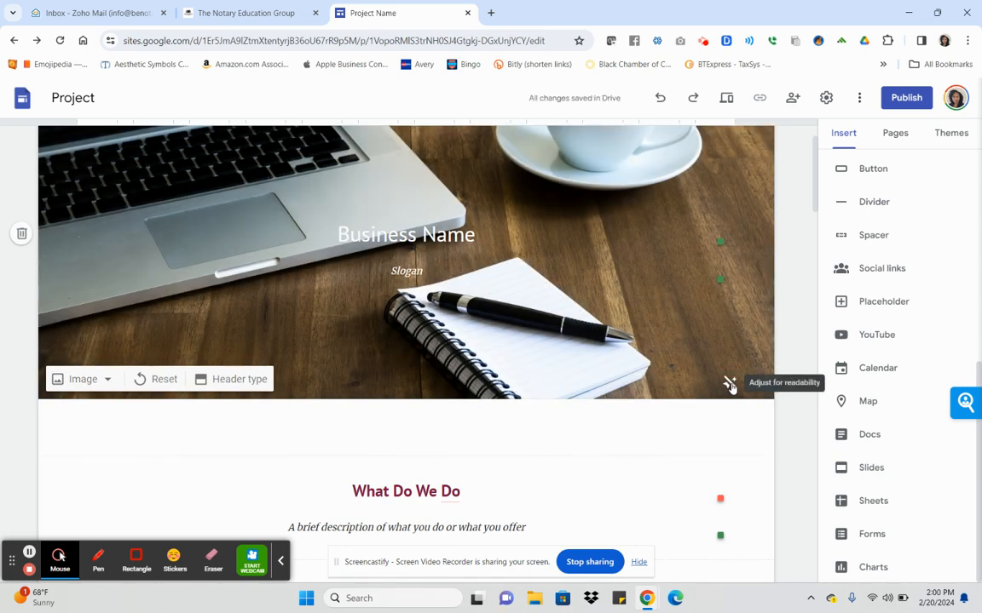
click(730, 385)
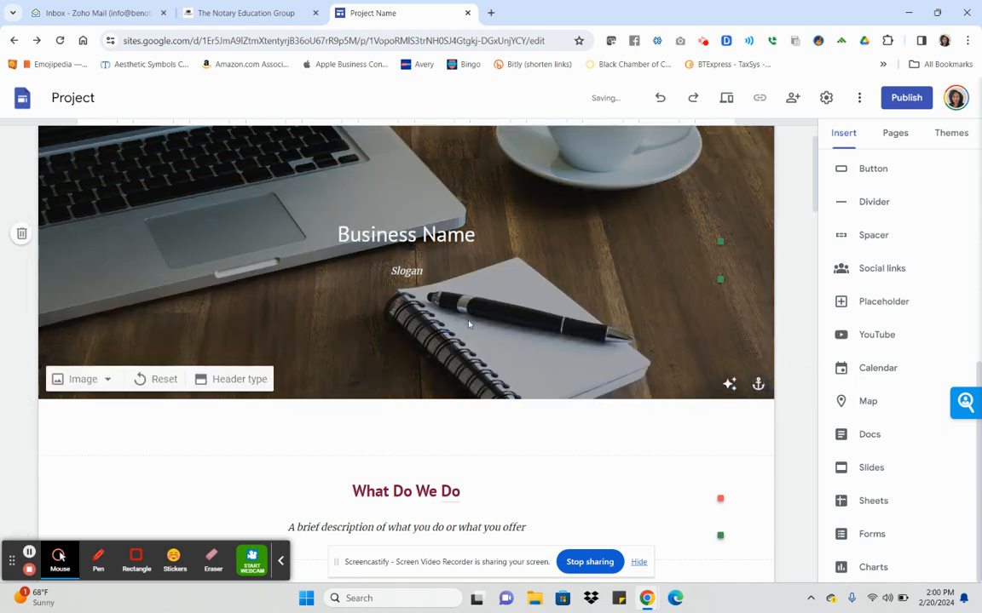
triple_click(443, 242)
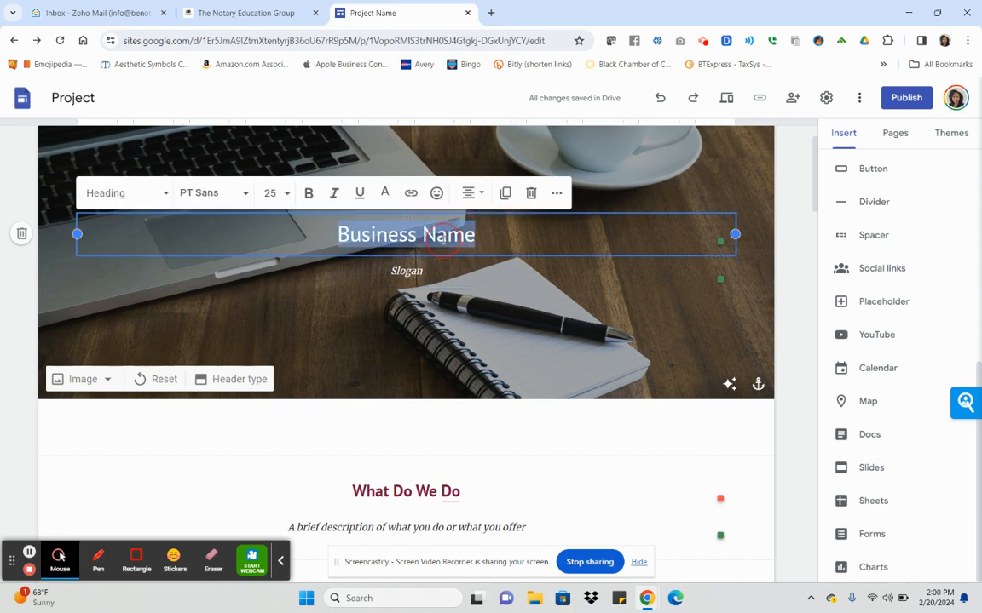
click(385, 194)
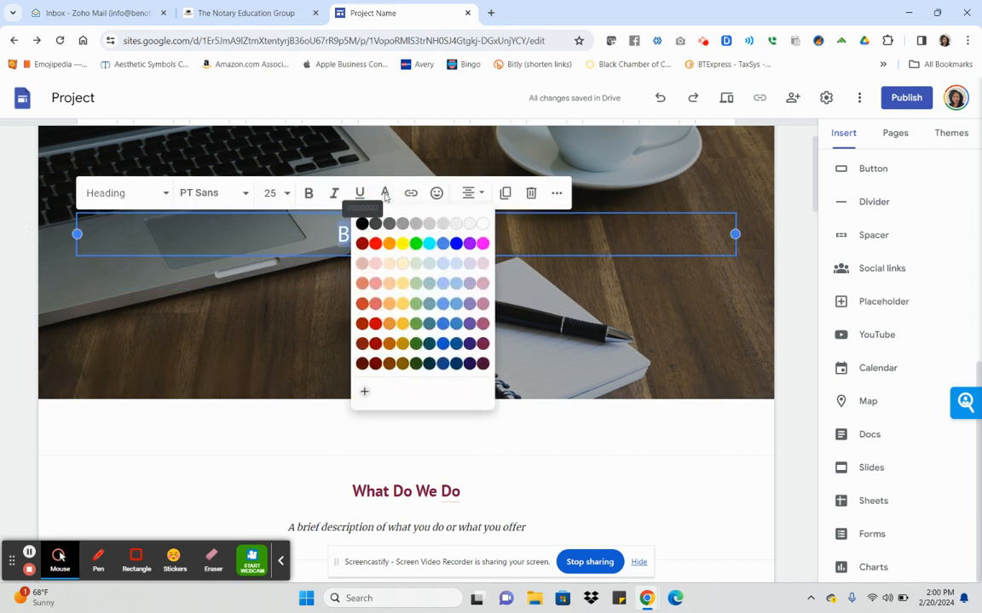
click(385, 198)
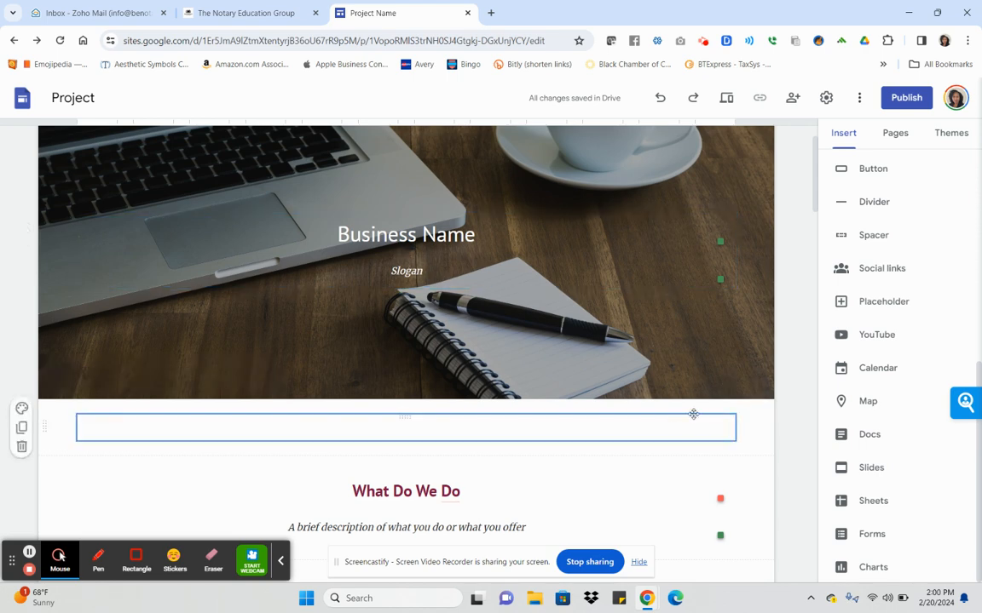
scroll(693, 414, down, 2)
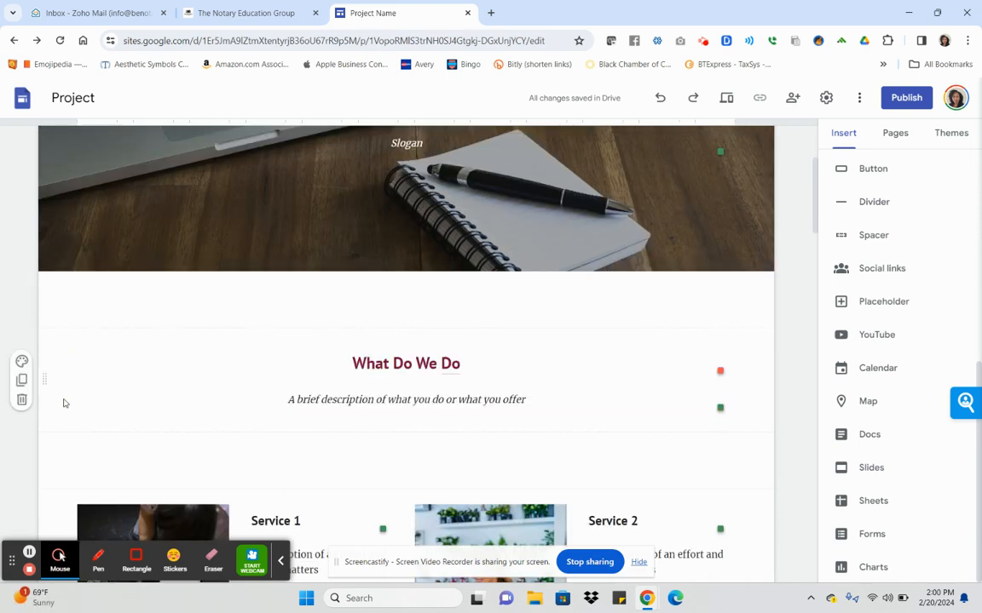
Give the What Do We Do section a light grey background, after briefly trying pink.
click(22, 363)
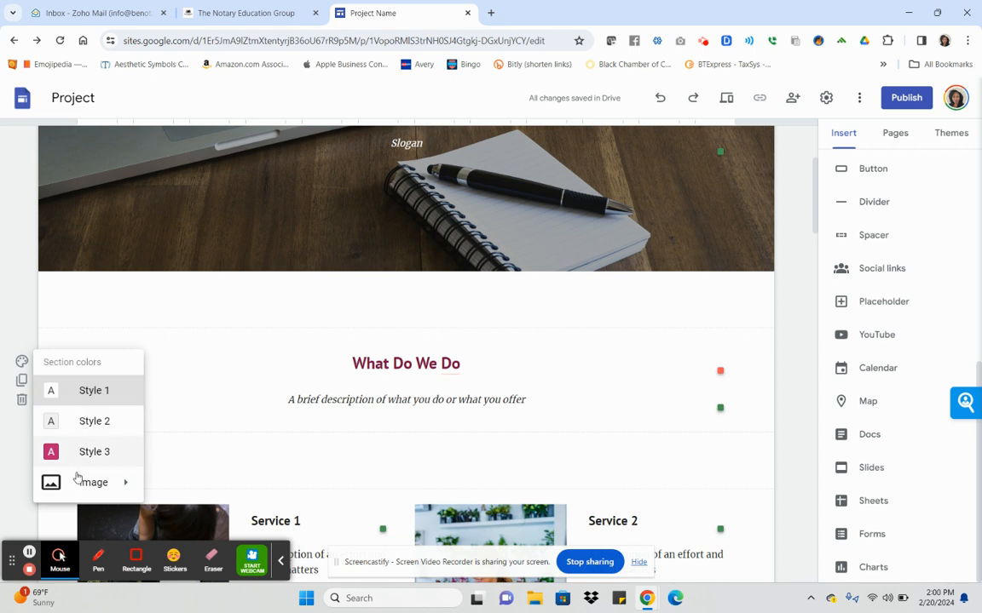
mouse_move(75, 491)
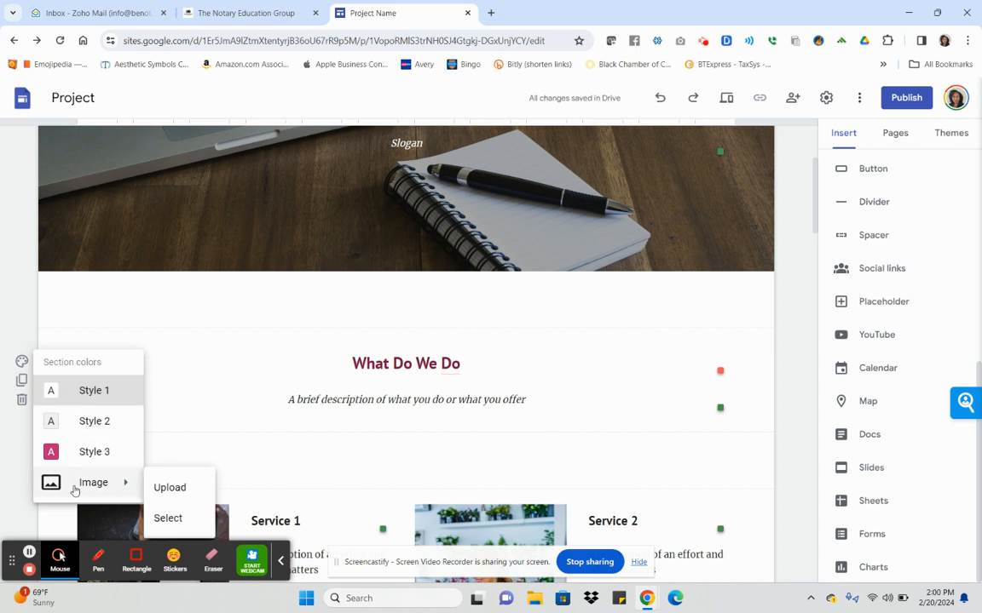
click(72, 424)
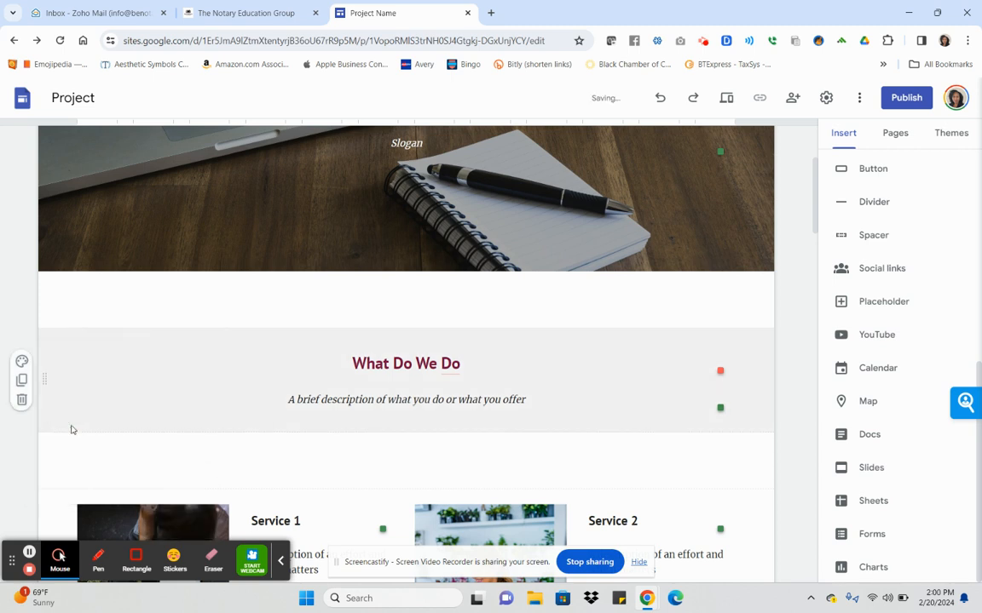
click(22, 362)
click(53, 451)
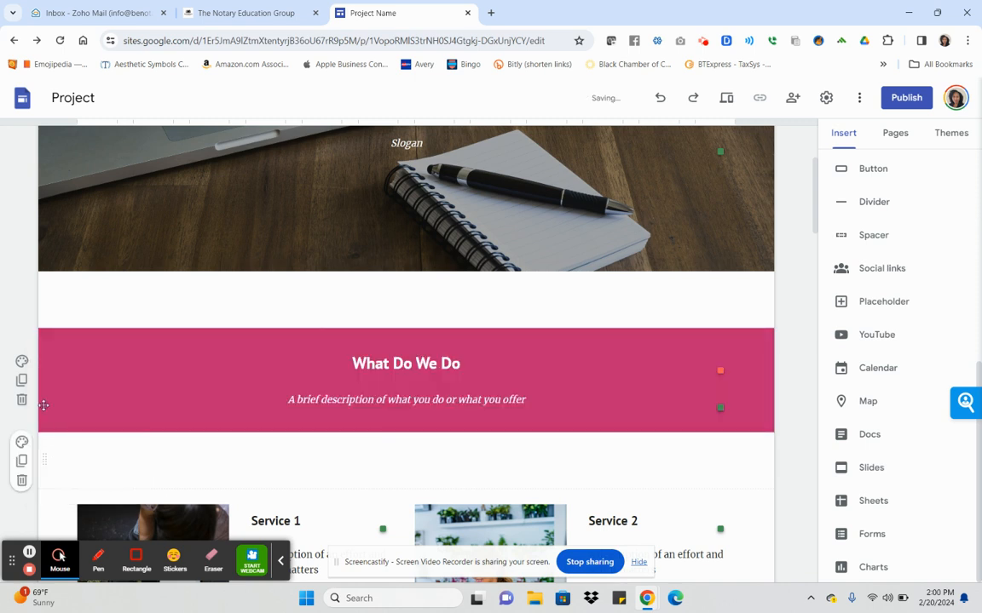
click(22, 362)
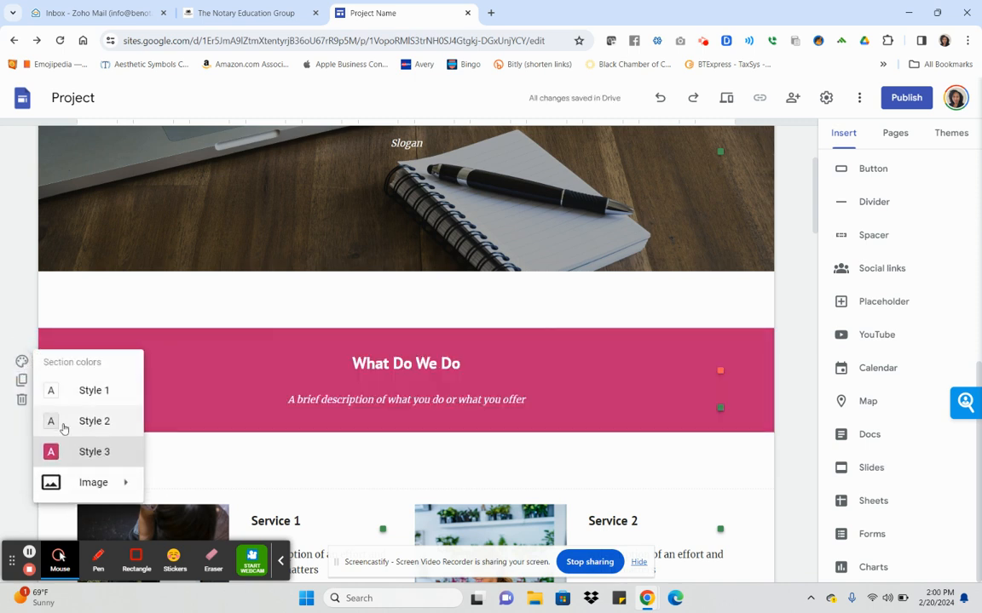
click(64, 428)
Give the Contact us section a light grey background as well.
scroll(773, 346, down, 5)
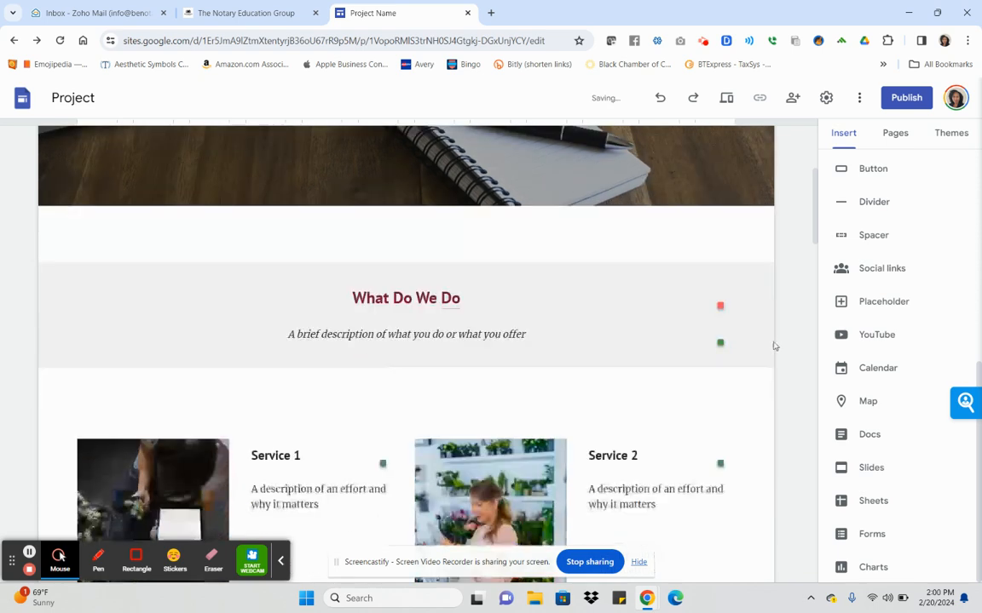
scroll(765, 351, down, 3)
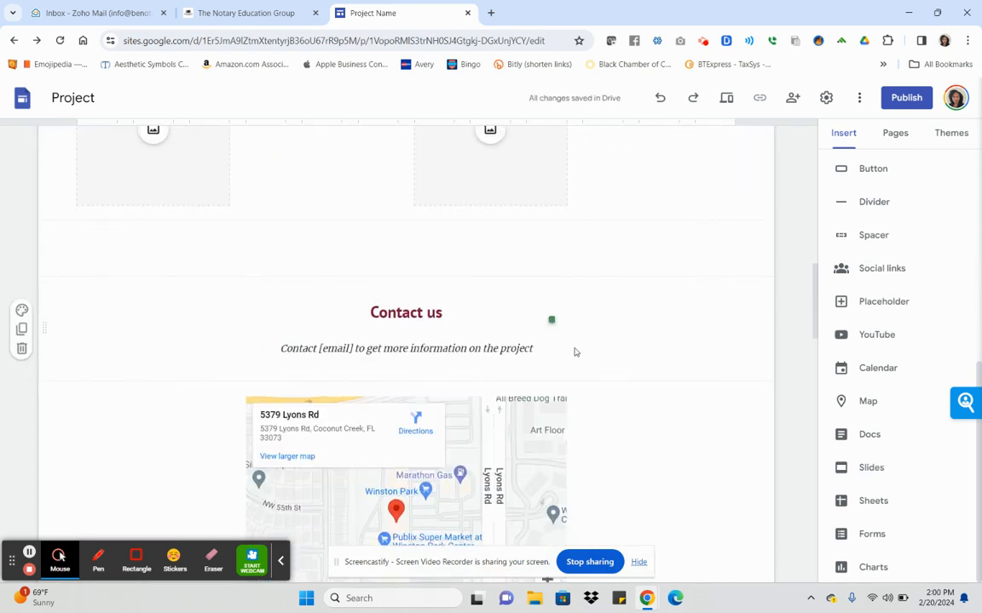
click(598, 337)
click(21, 310)
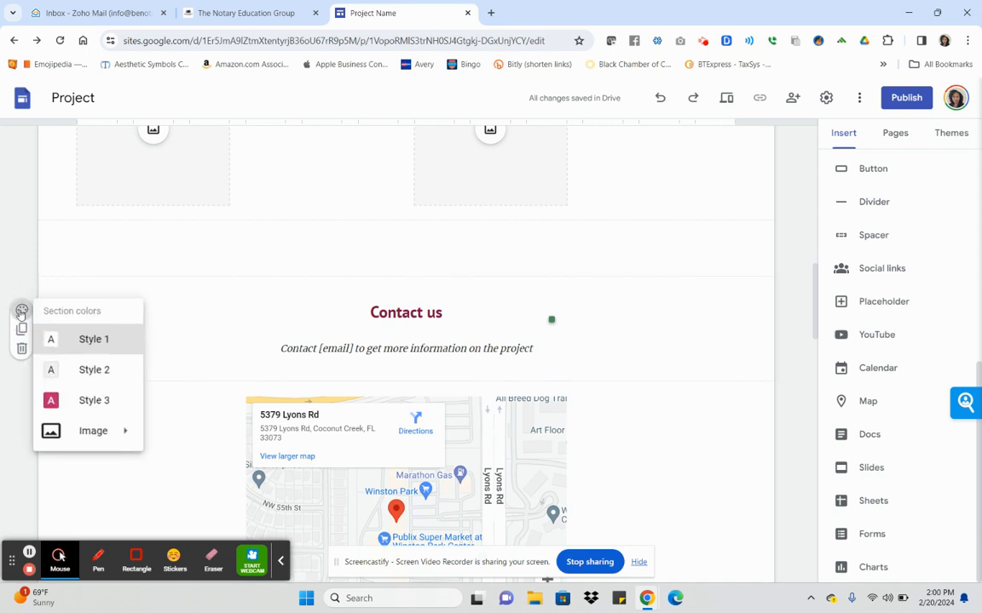
click(78, 372)
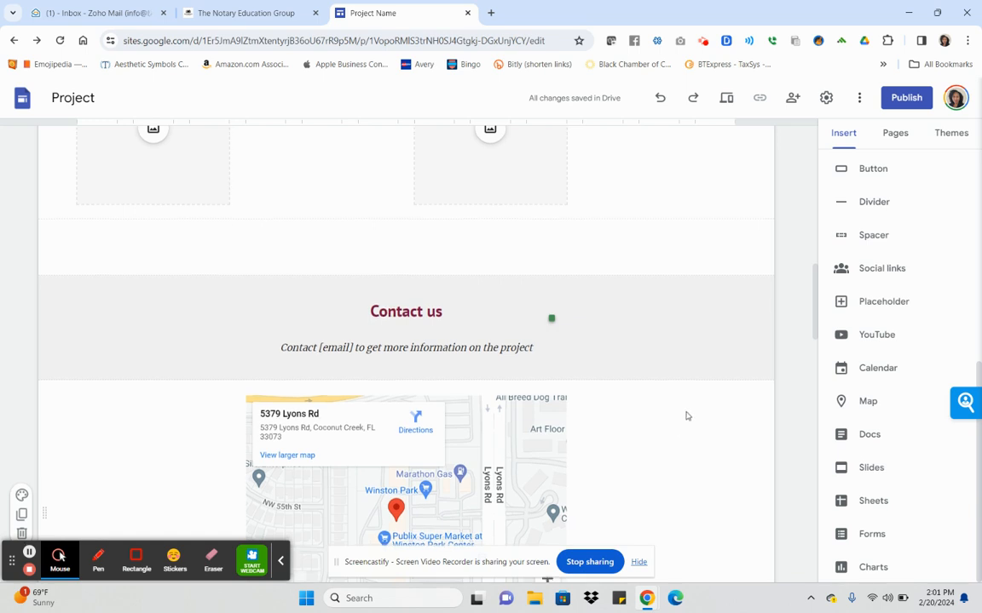
scroll(685, 414, down, 4)
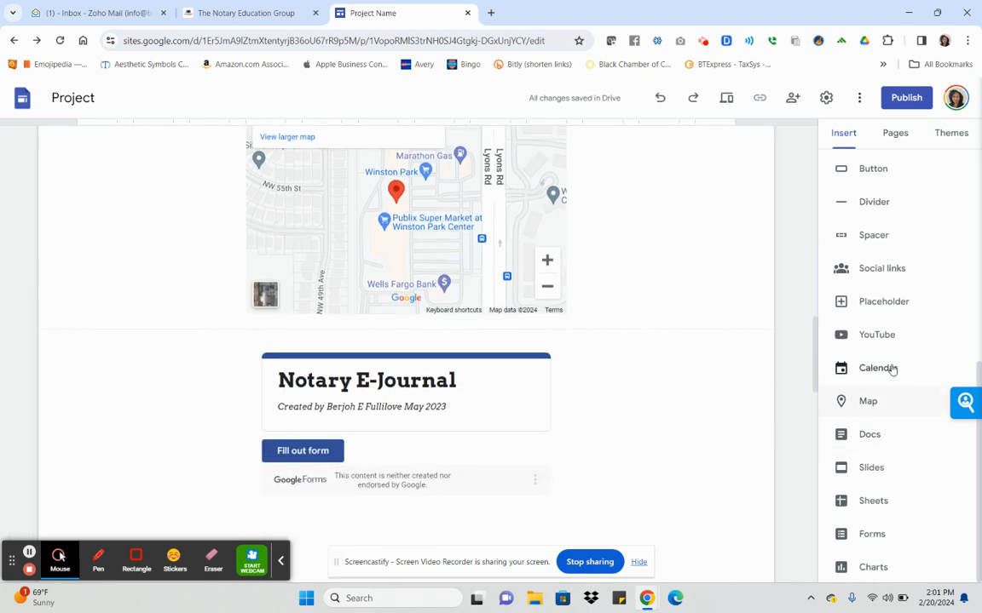
scroll(672, 401, up, 4)
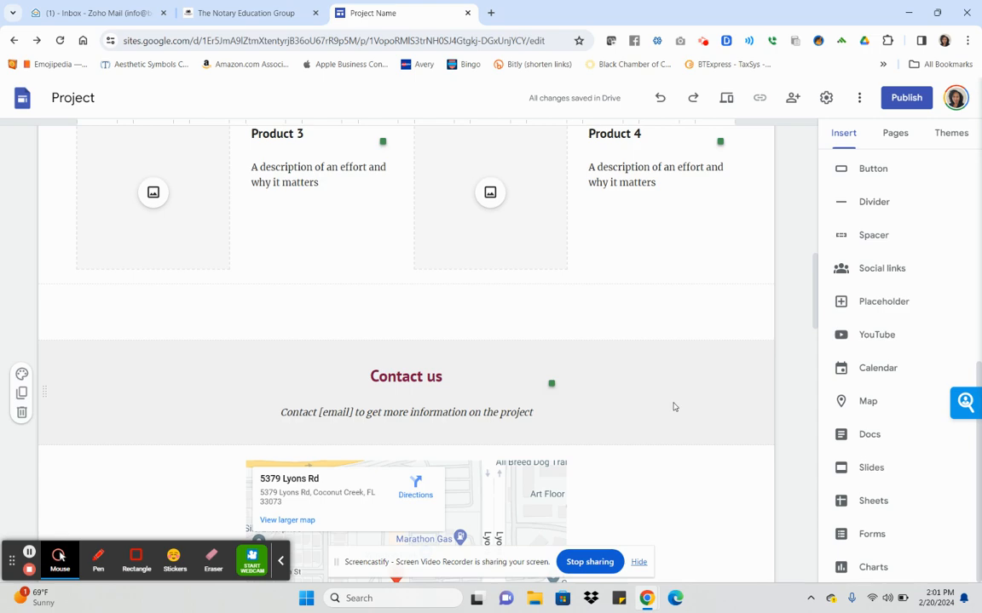
scroll(672, 400, up, 8)
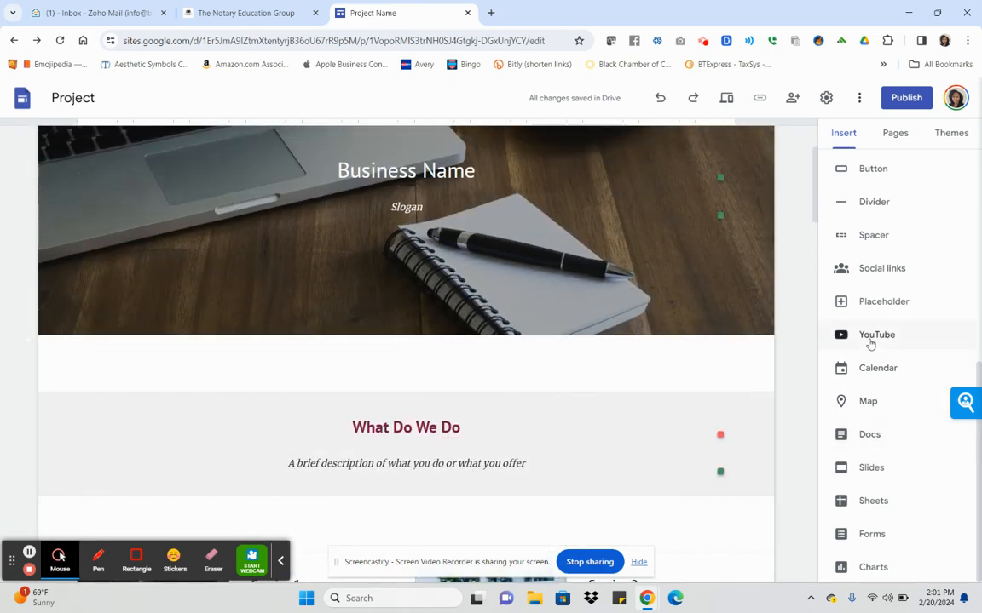
Embed the 'Welcome to The Notary Education Group!' and 'Notarizing Documents' YouTube videos below the header.
click(542, 358)
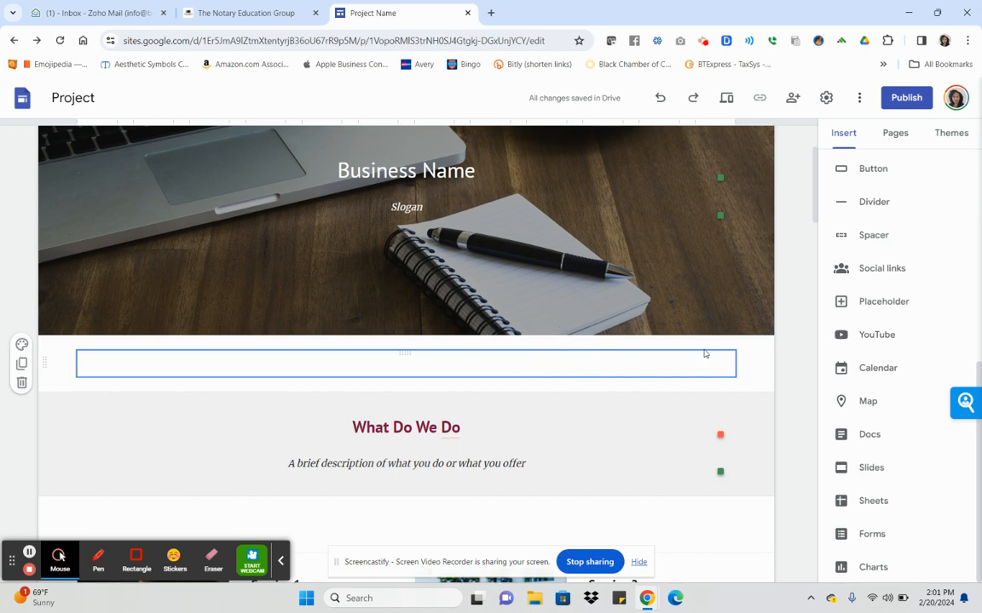
click(878, 337)
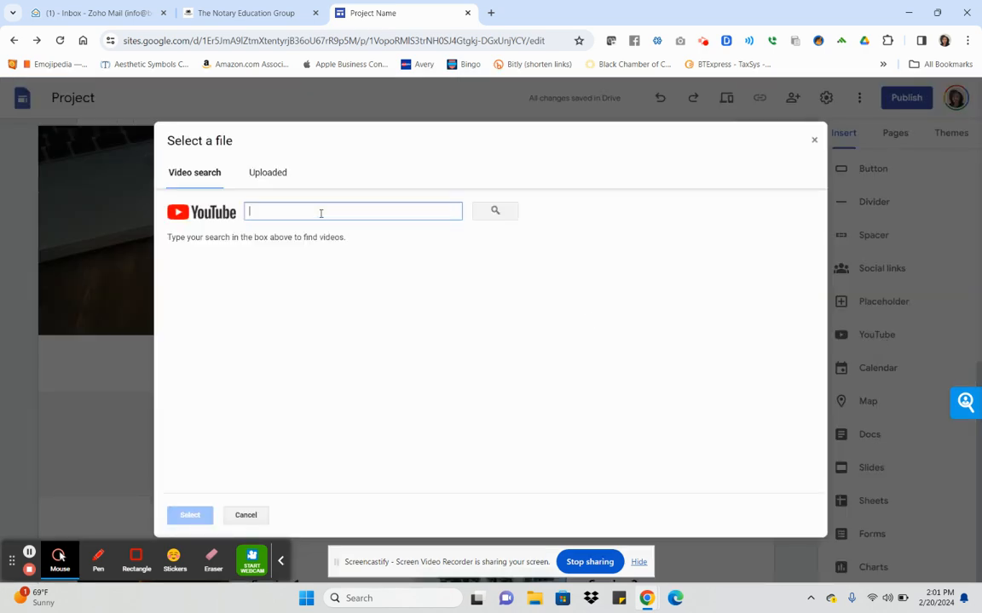
text(the notary education group)
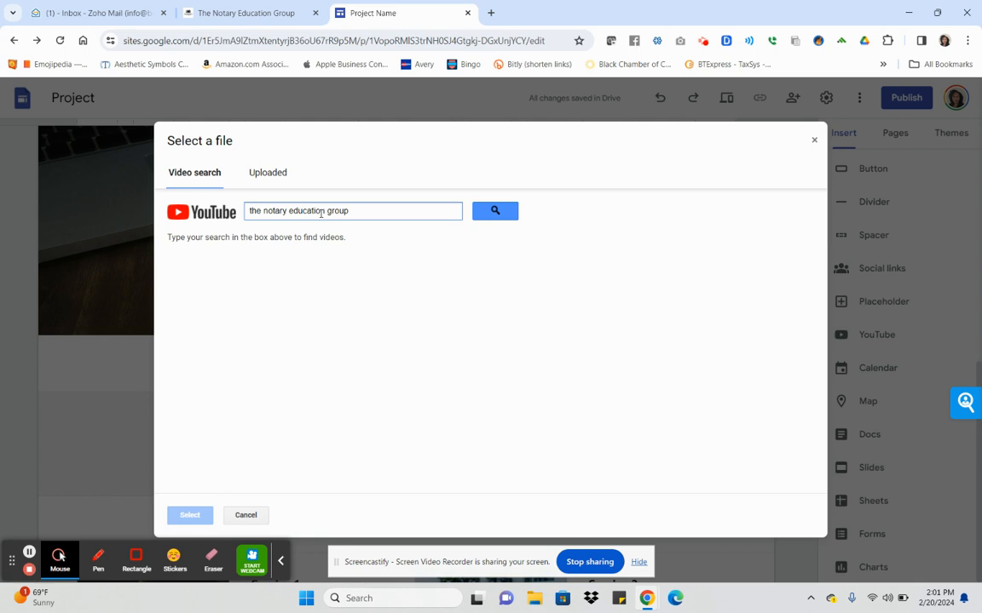
click(497, 211)
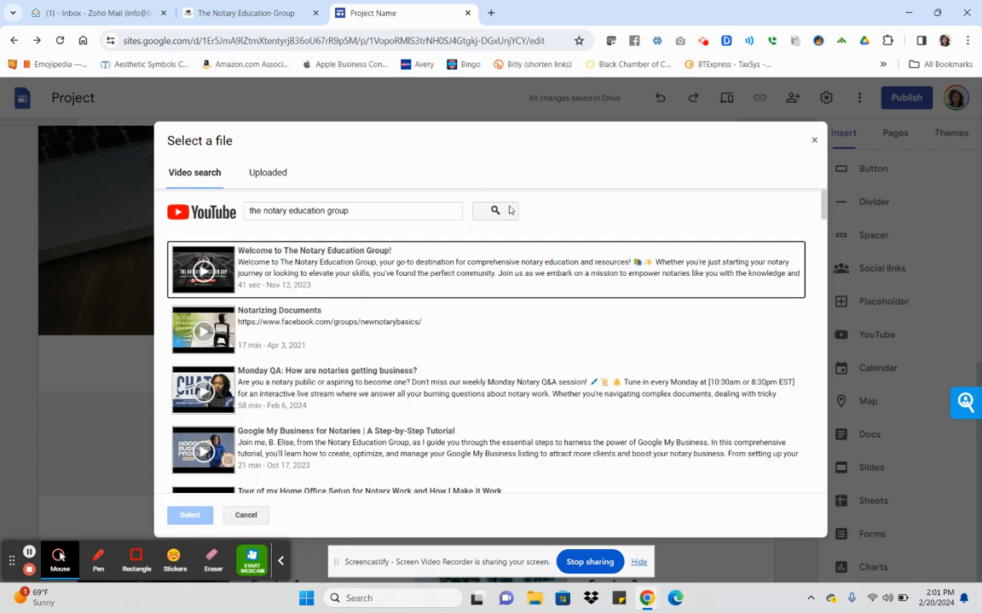
click(373, 279)
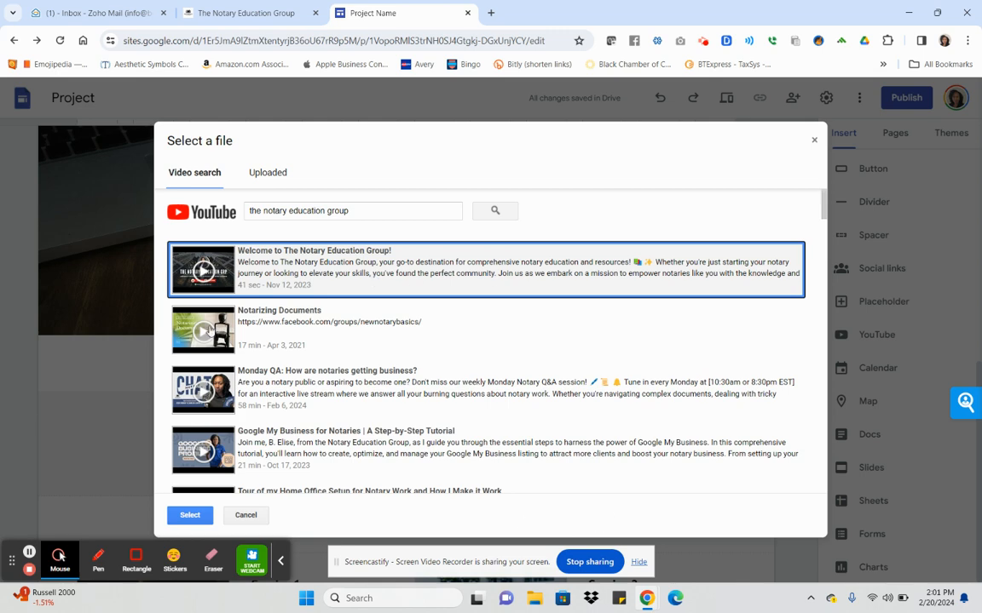
click(204, 330)
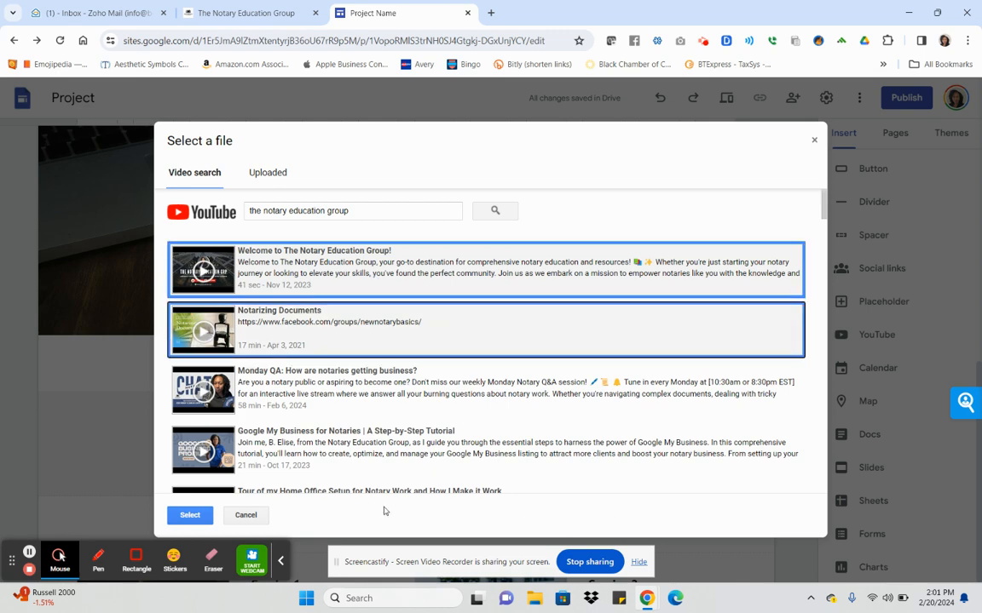
click(190, 516)
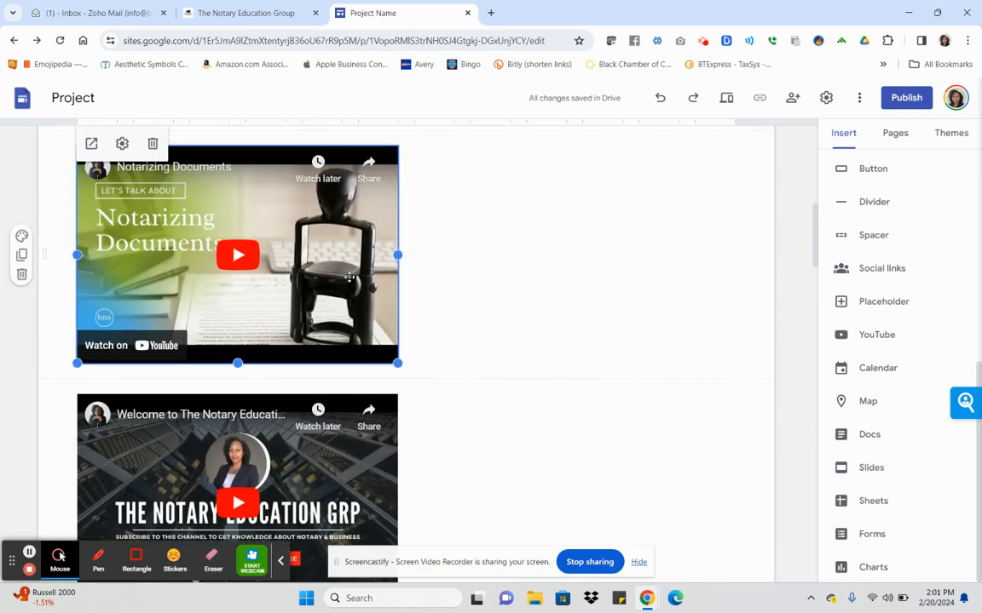
Delete the Welcome to The Notary Education Group! video from the page.
scroll(350, 279, down, 2)
click(230, 387)
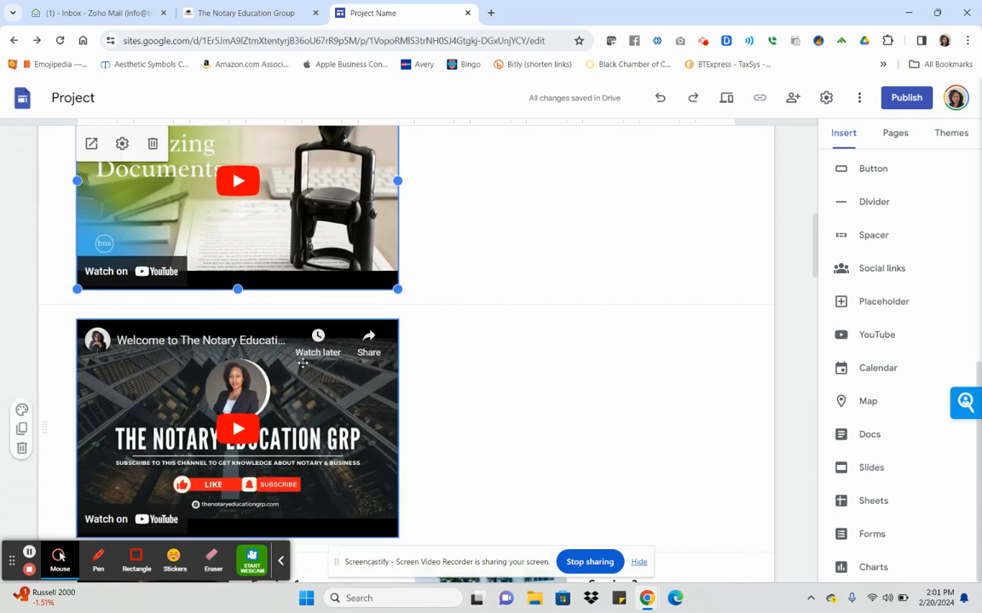
click(152, 298)
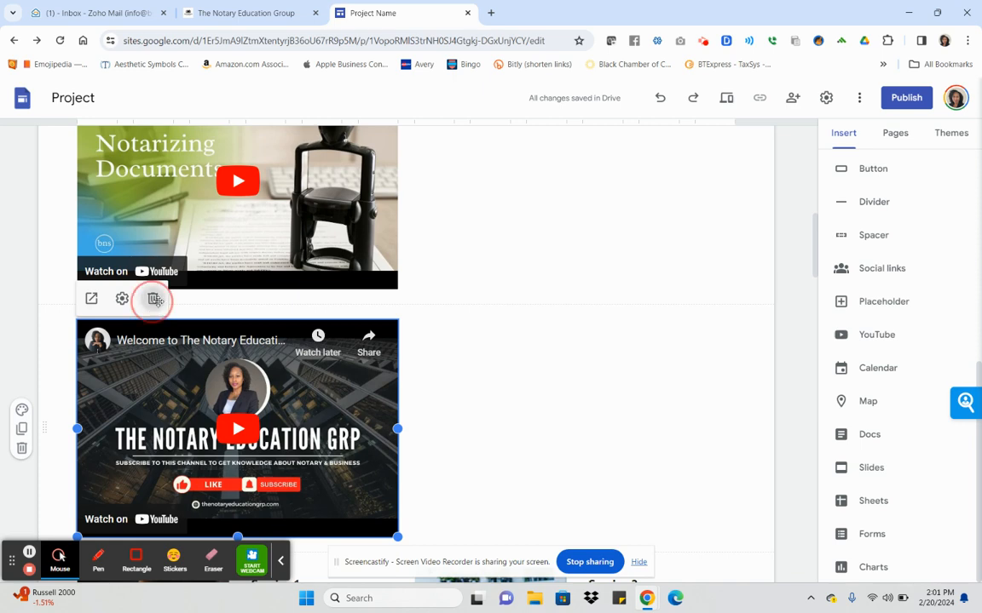
Centre the Notarizing Documents video in its own section, undoing the accidental drop into What Do We Do.
scroll(439, 349, up, 3)
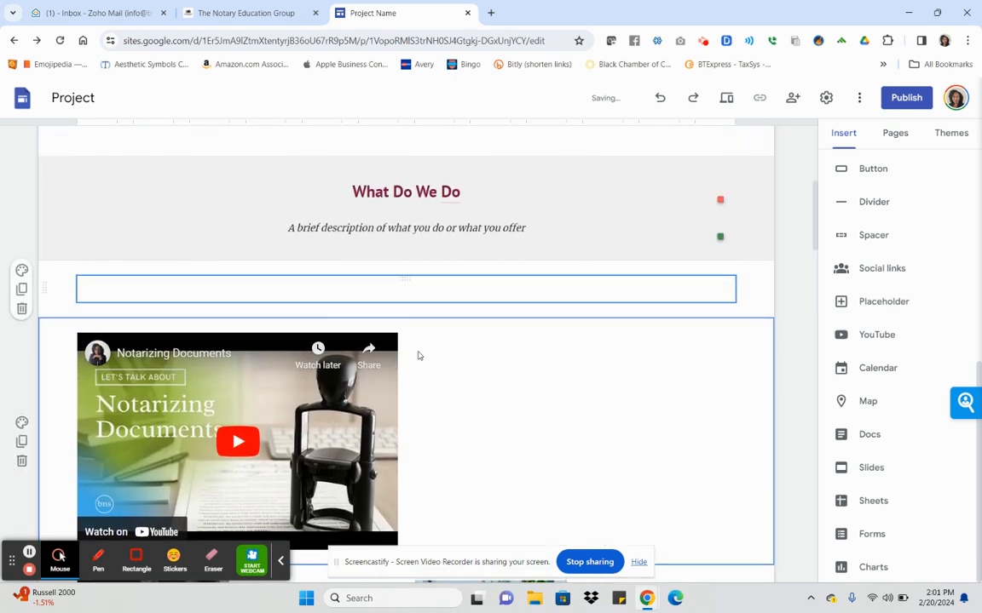
scroll(467, 373, up, 5)
scroll(467, 373, down, 5)
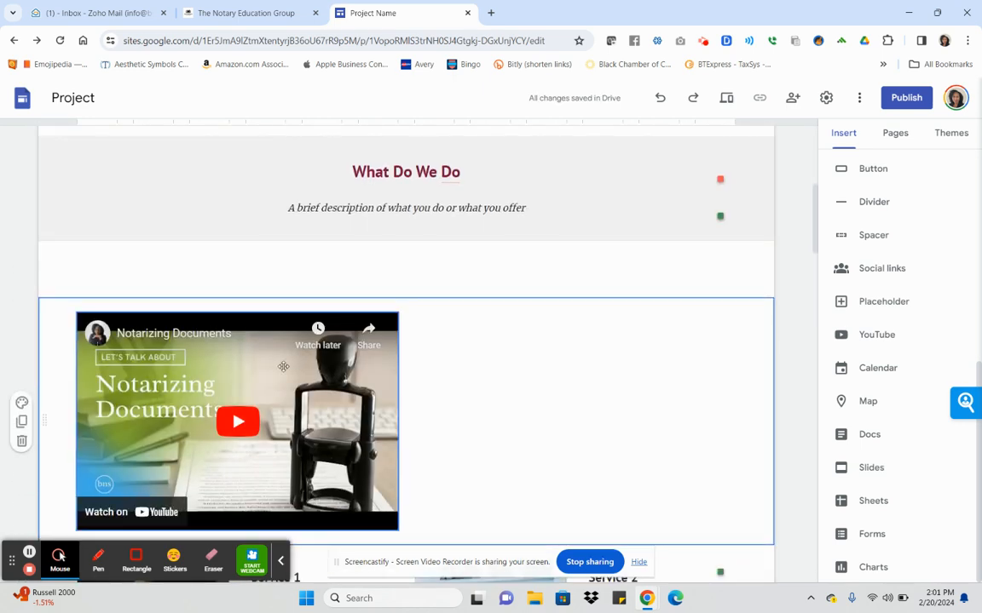
click(282, 366)
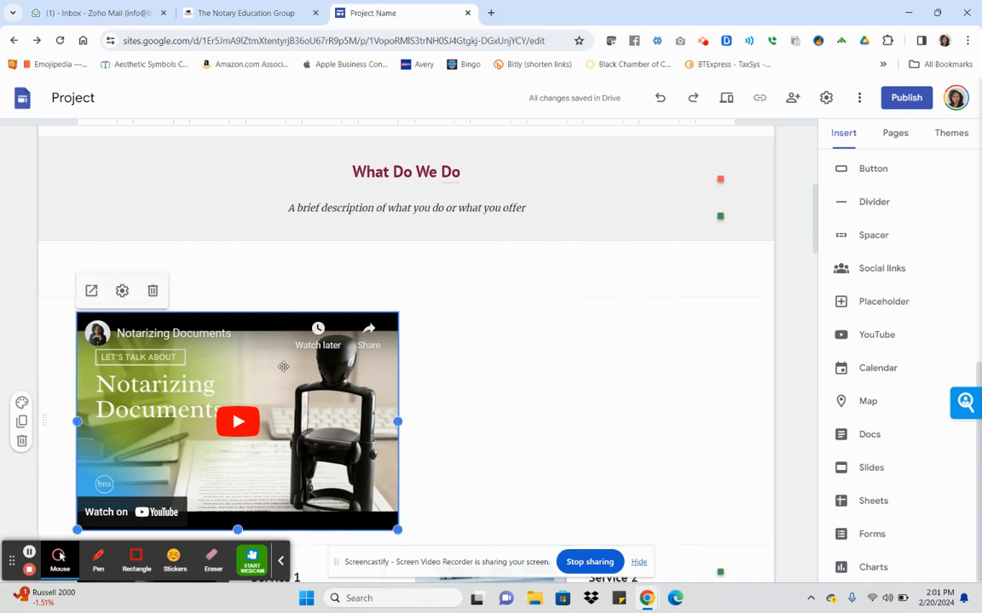
drag(283, 367, 431, 357)
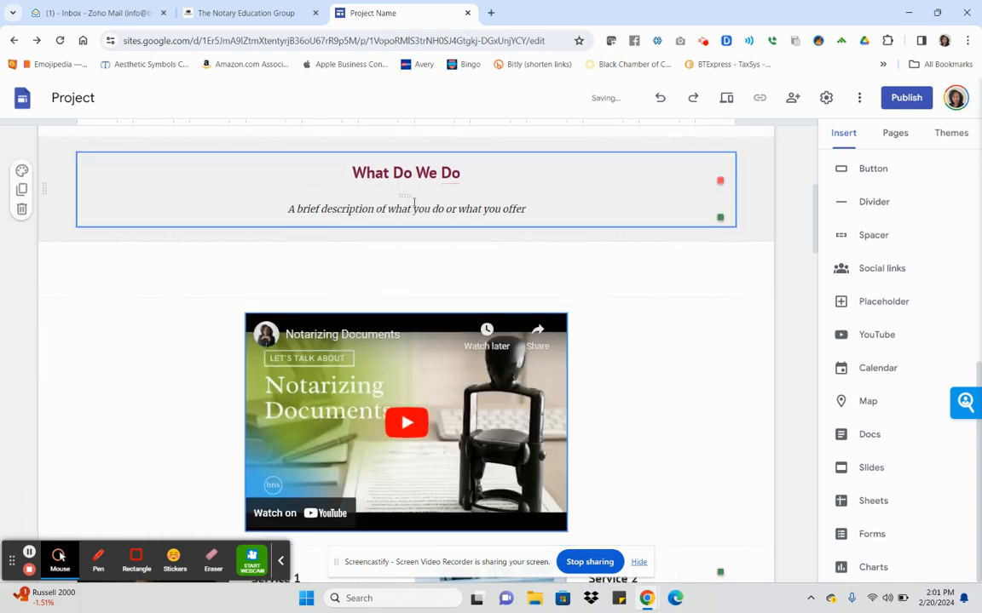
scroll(414, 202, up, 1)
drag(358, 467, 412, 184)
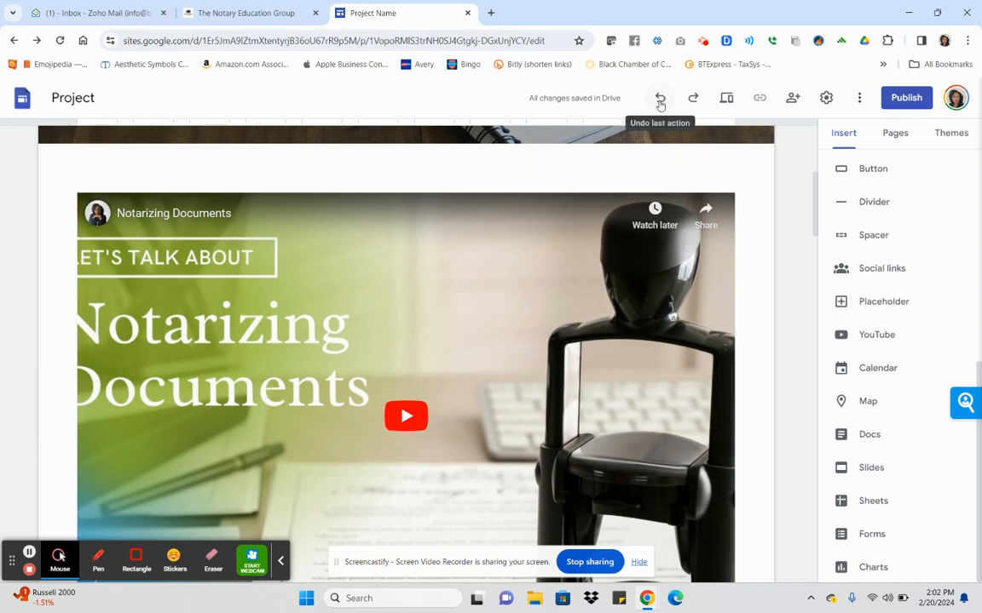
click(660, 102)
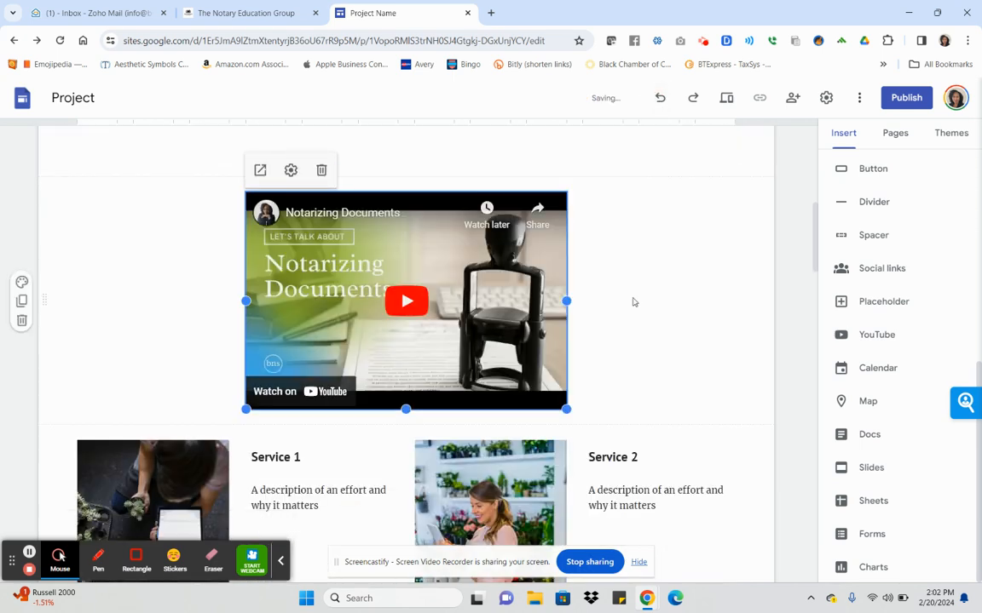
click(621, 299)
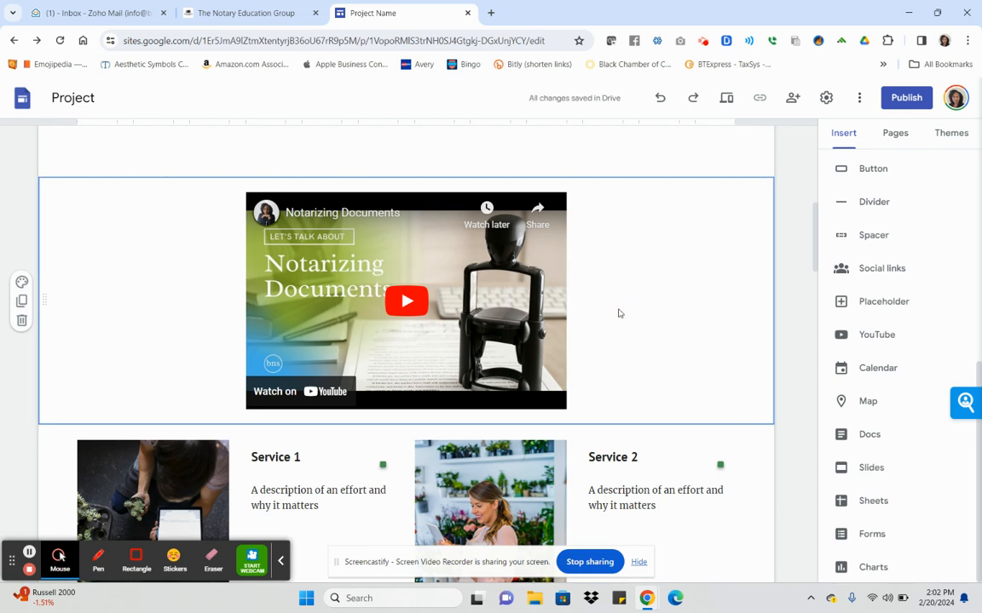
Preview the site, switching from tablet width to phone width.
click(729, 101)
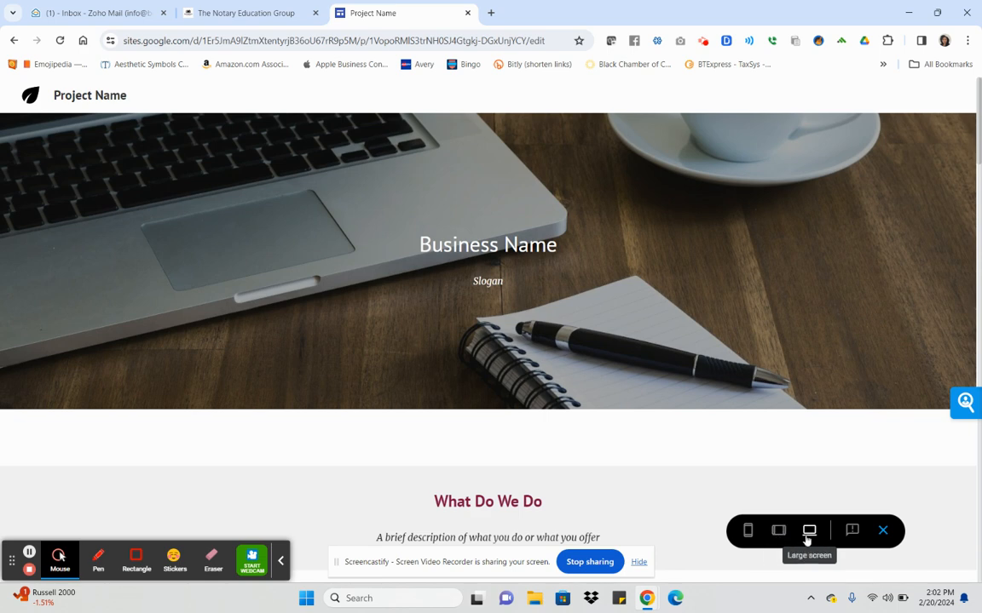
click(778, 530)
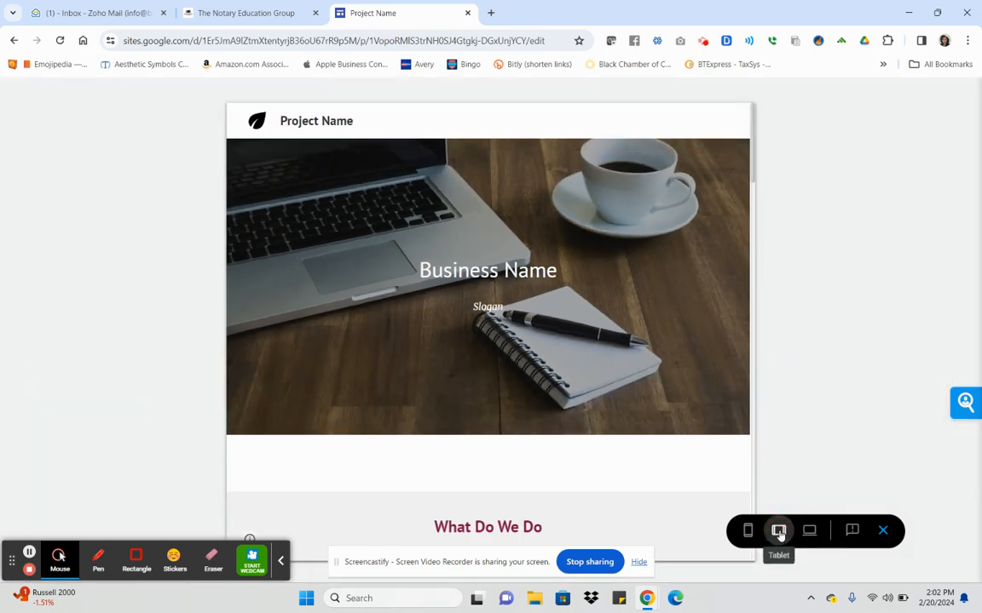
click(752, 536)
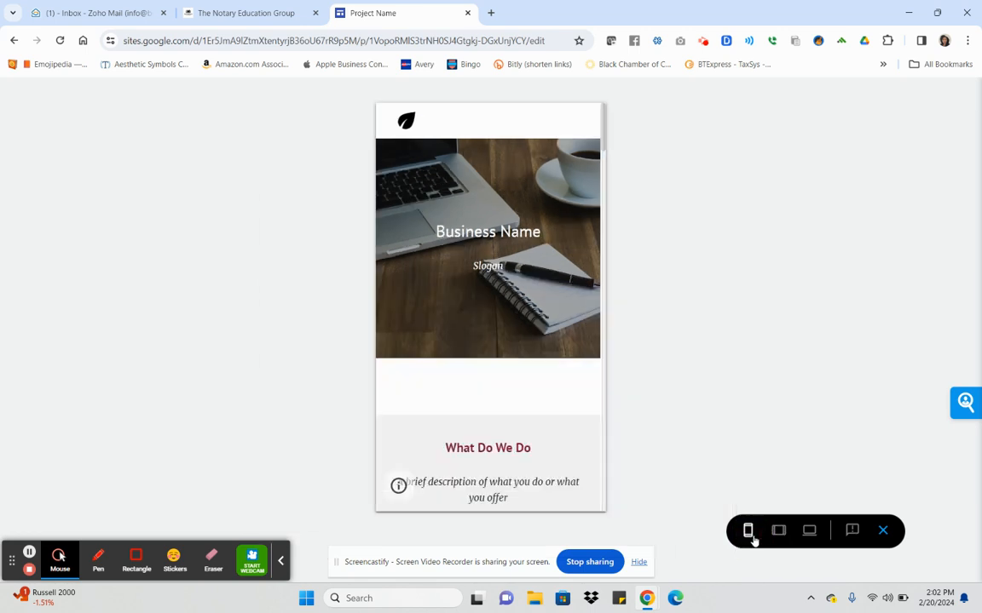
Scroll through the phone preview to check how the header, video, cards, map and form stack.
scroll(556, 257, down, 7)
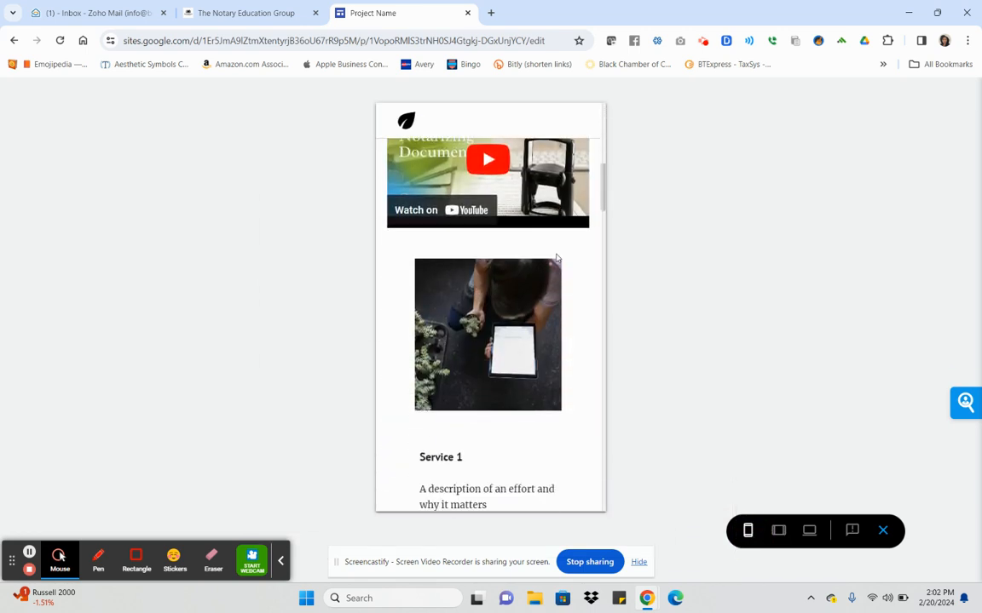
scroll(556, 257, down, 3)
scroll(557, 257, down, 6)
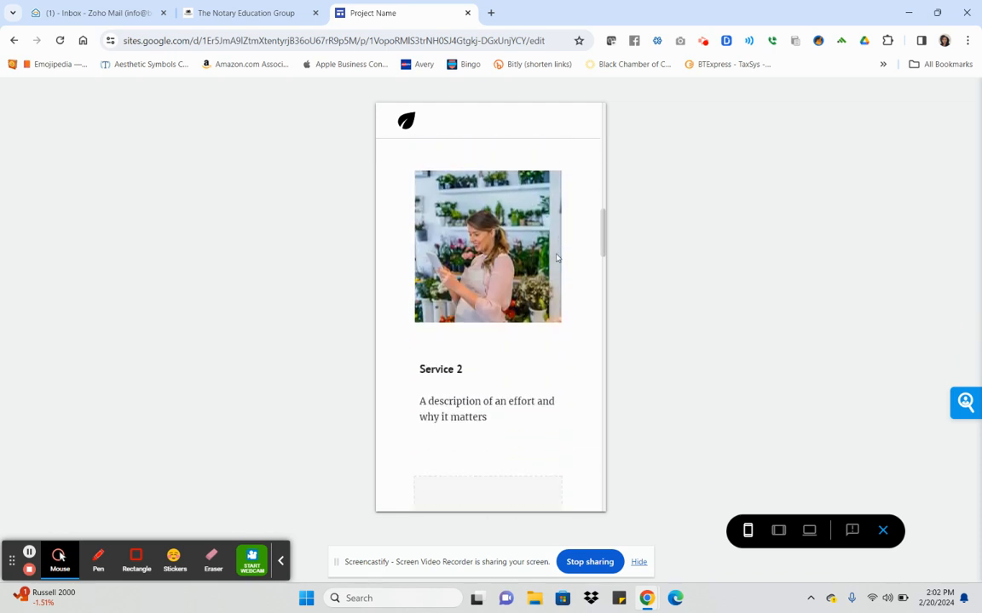
scroll(556, 258, down, 6)
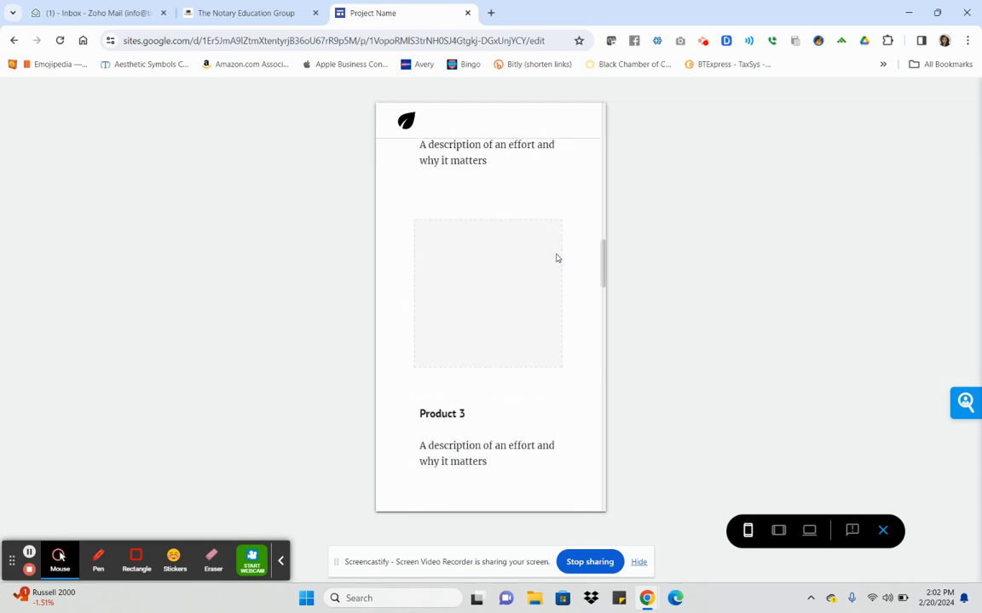
scroll(549, 254, down, 5)
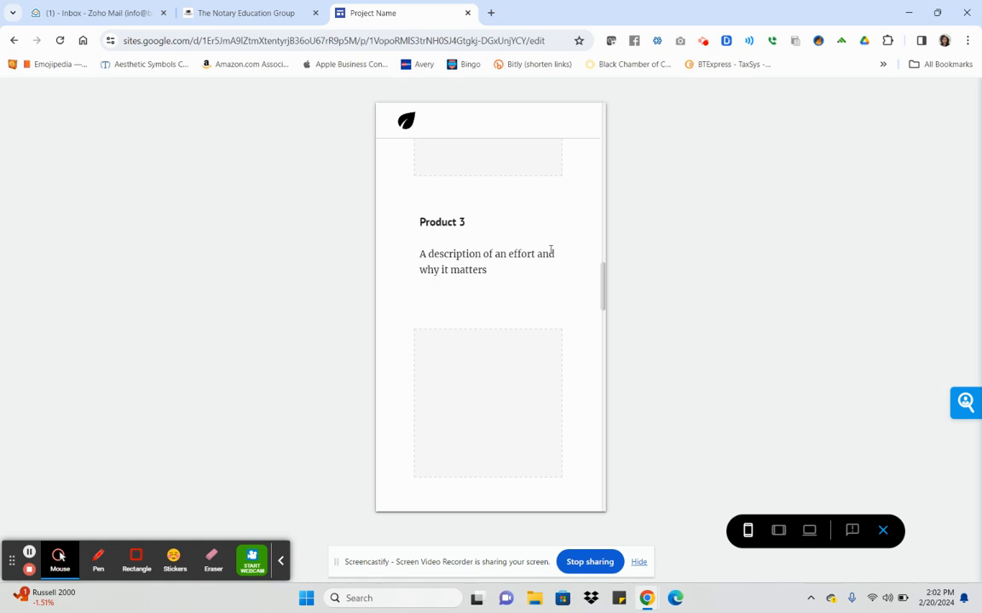
scroll(549, 253, down, 12)
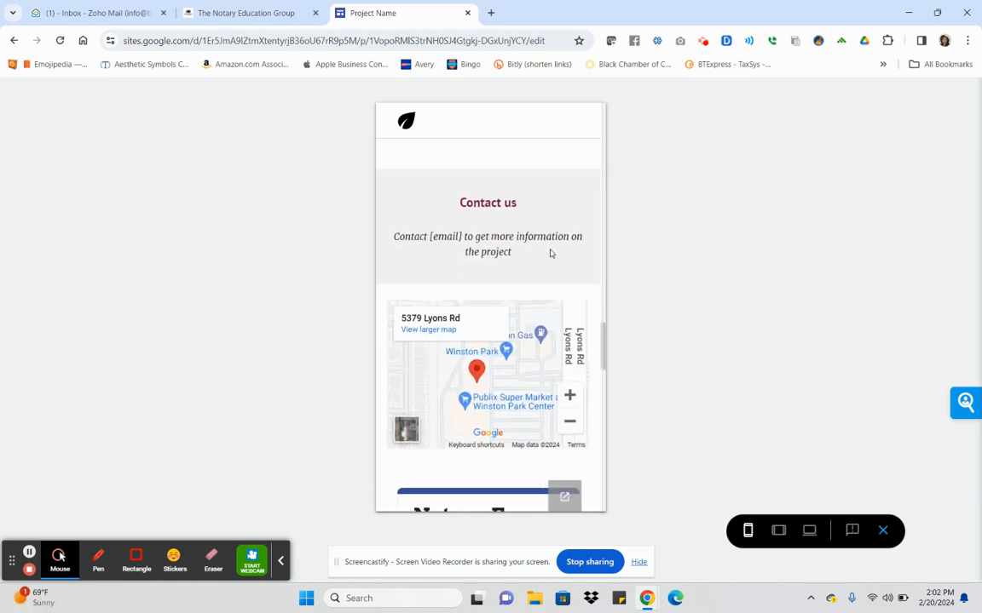
scroll(549, 253, up, 10)
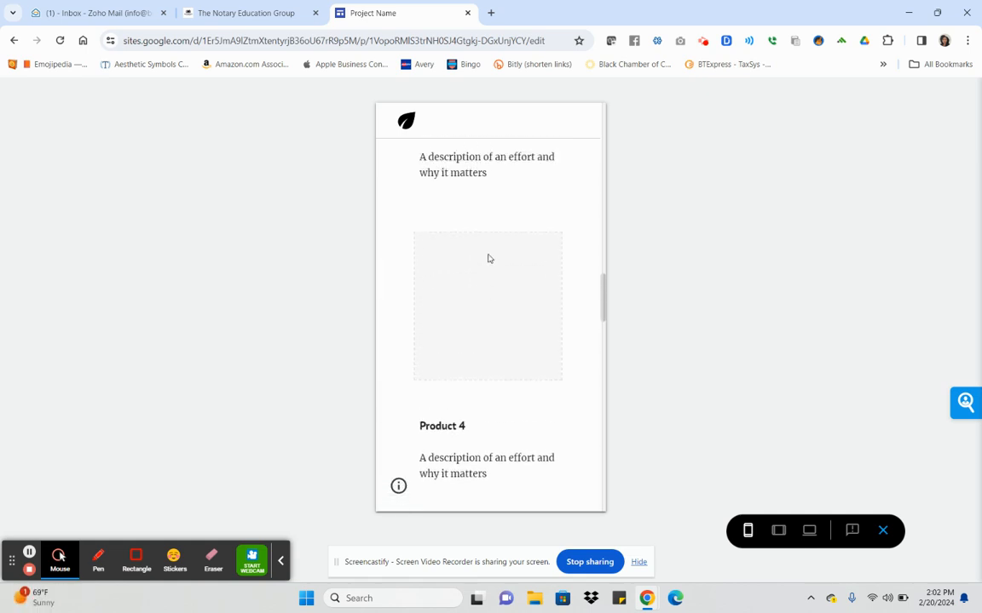
scroll(488, 258, up, 15)
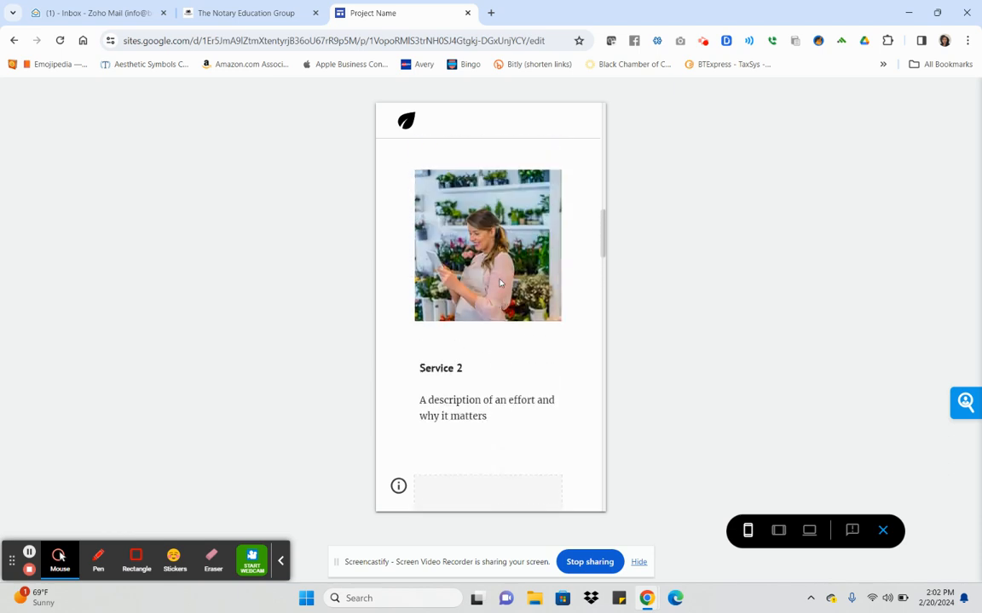
scroll(500, 283, up, 3)
scroll(501, 245, down, 20)
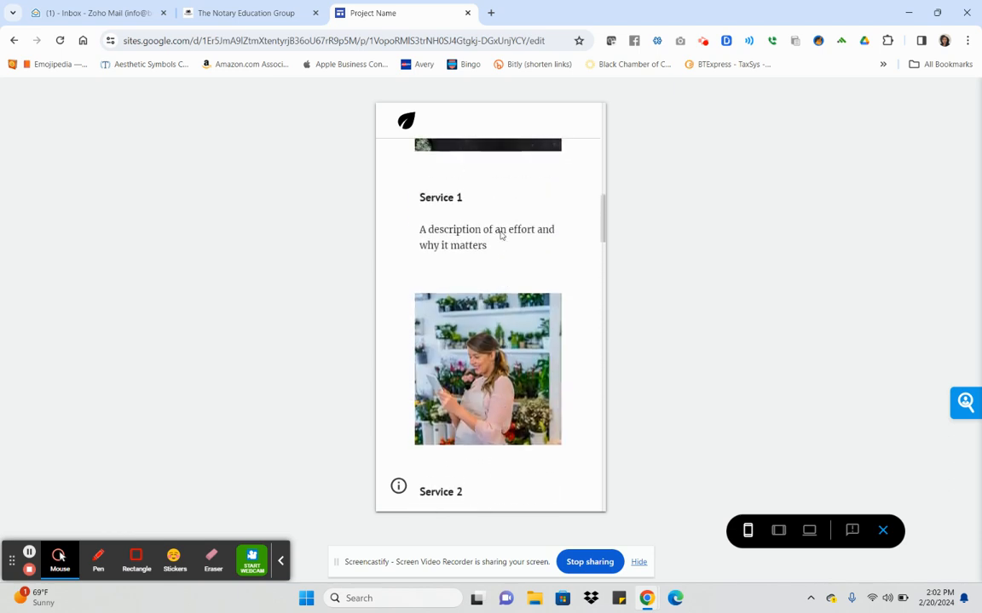
scroll(501, 236, down, 12)
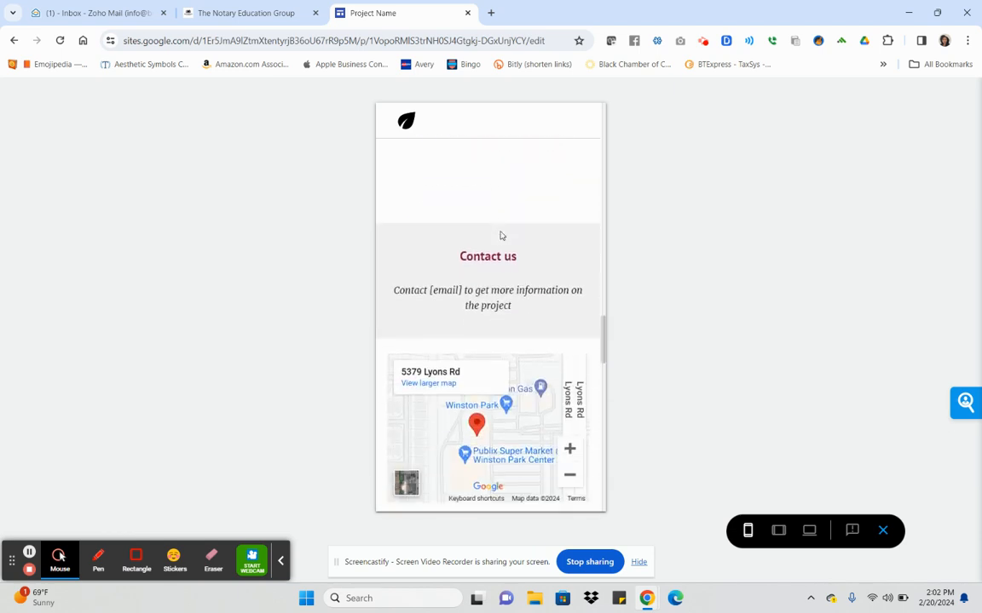
scroll(501, 236, down, 3)
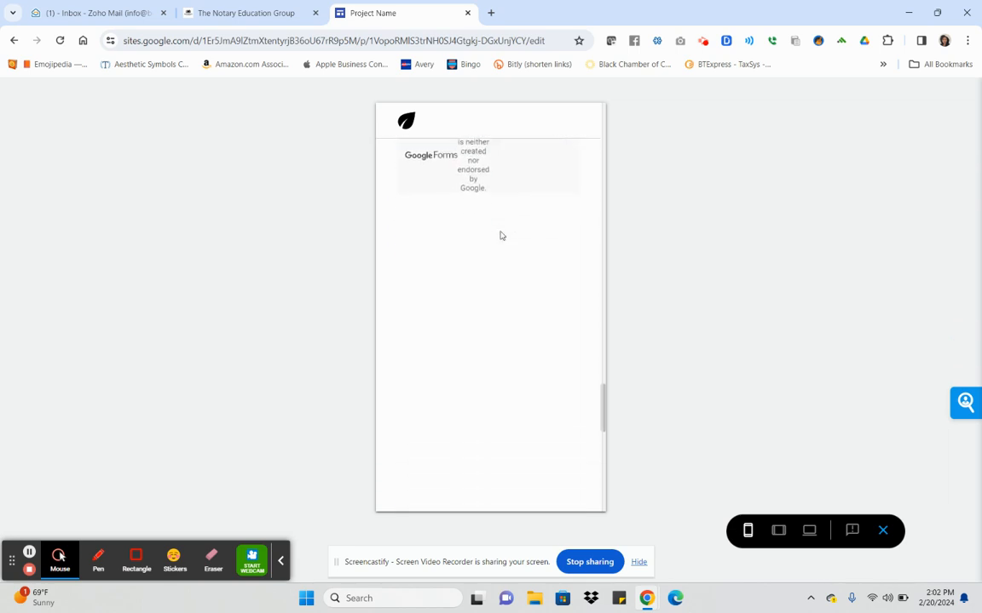
scroll(500, 234, up, 8)
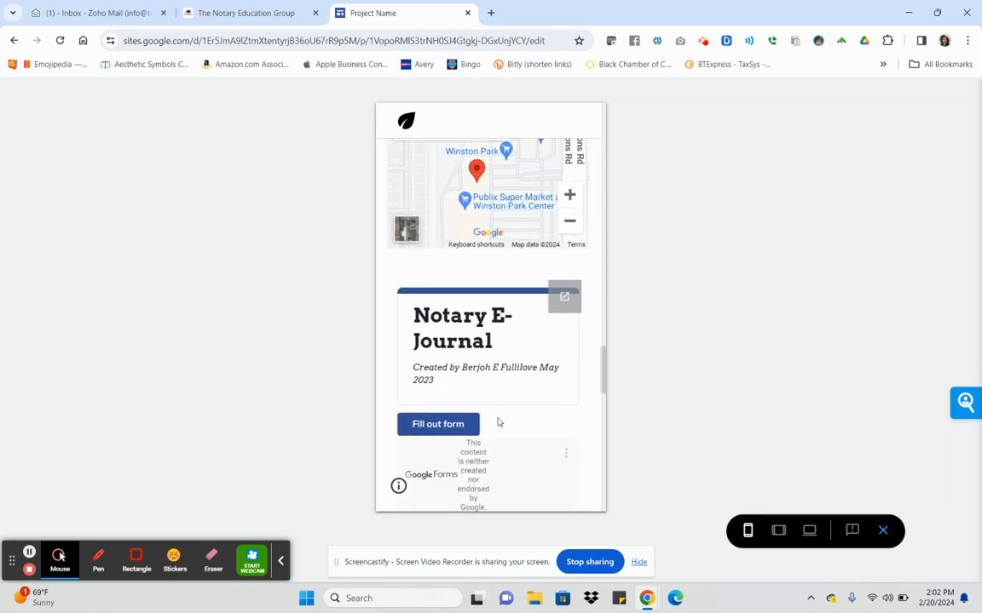
scroll(498, 422, up, 15)
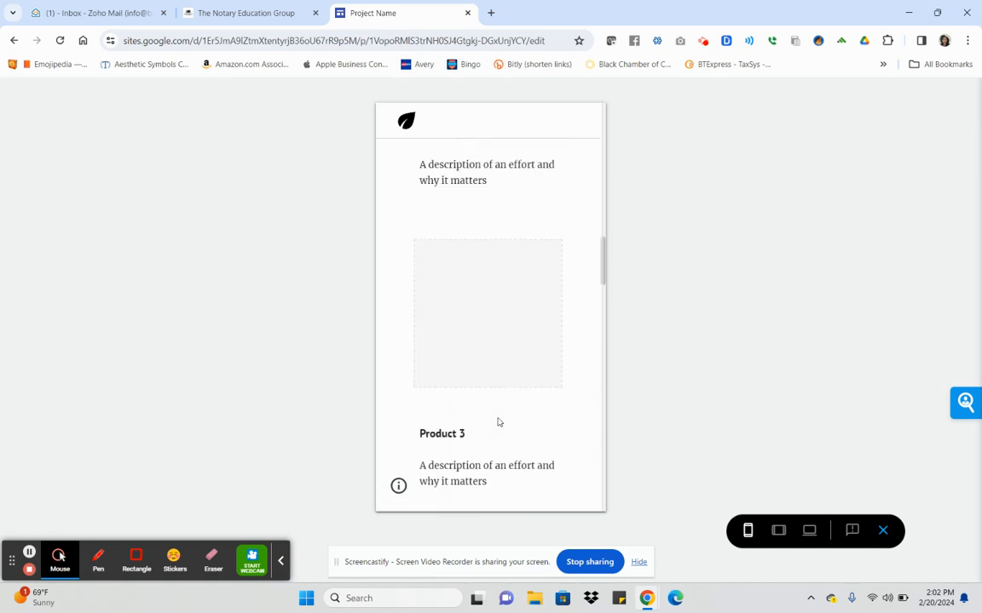
scroll(499, 422, up, 15)
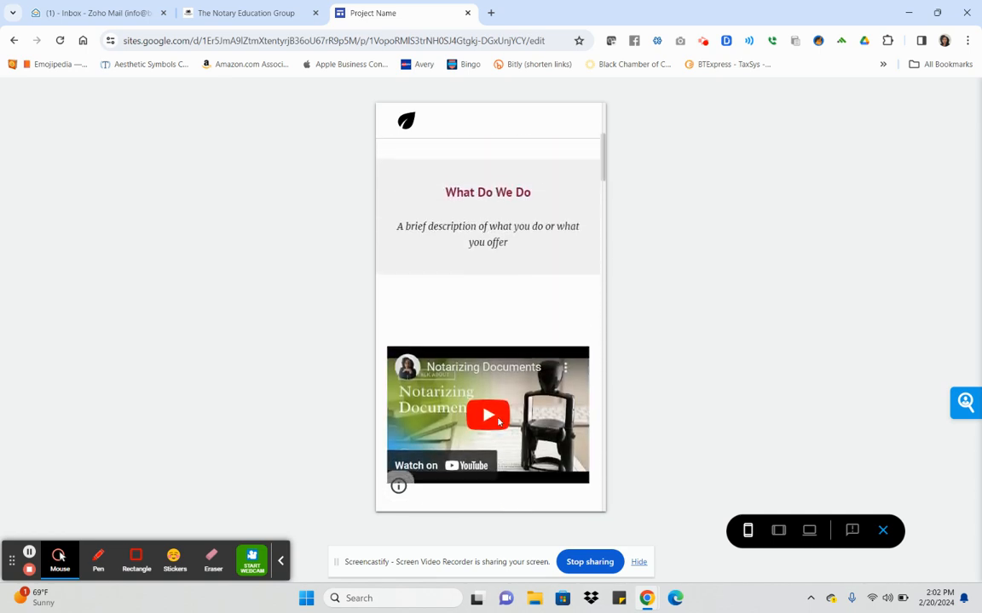
scroll(498, 422, up, 3)
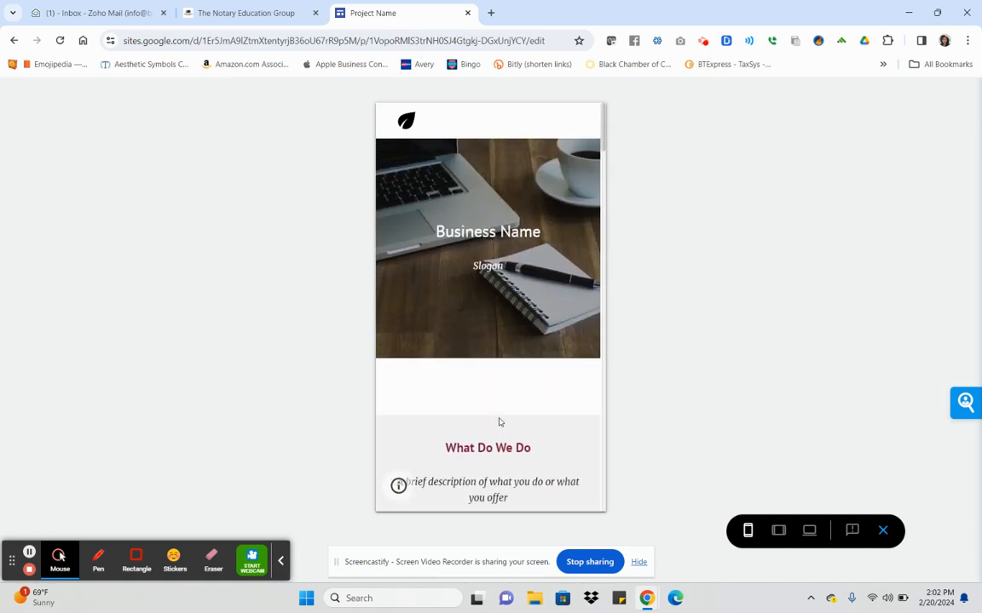
Exit the preview and return to the top of the page in the editor.
click(883, 533)
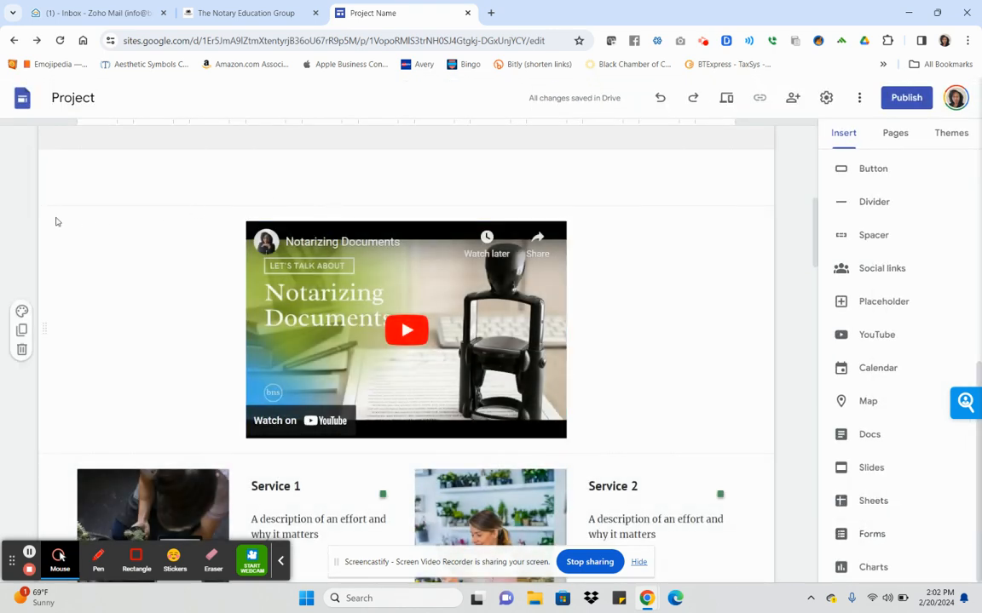
scroll(110, 203, up, 4)
scroll(110, 207, up, 2)
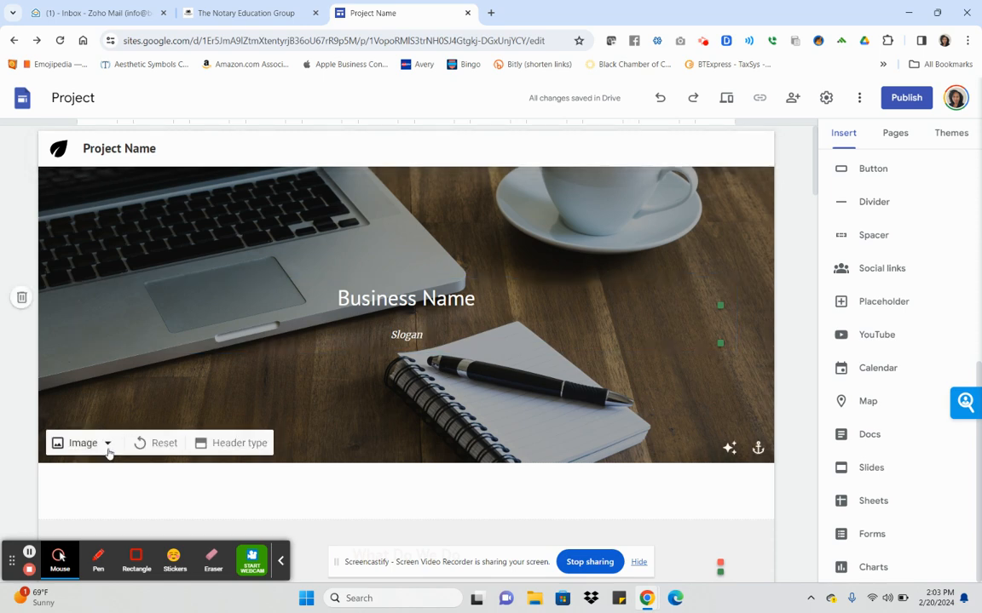
scroll(886, 303, up, 5)
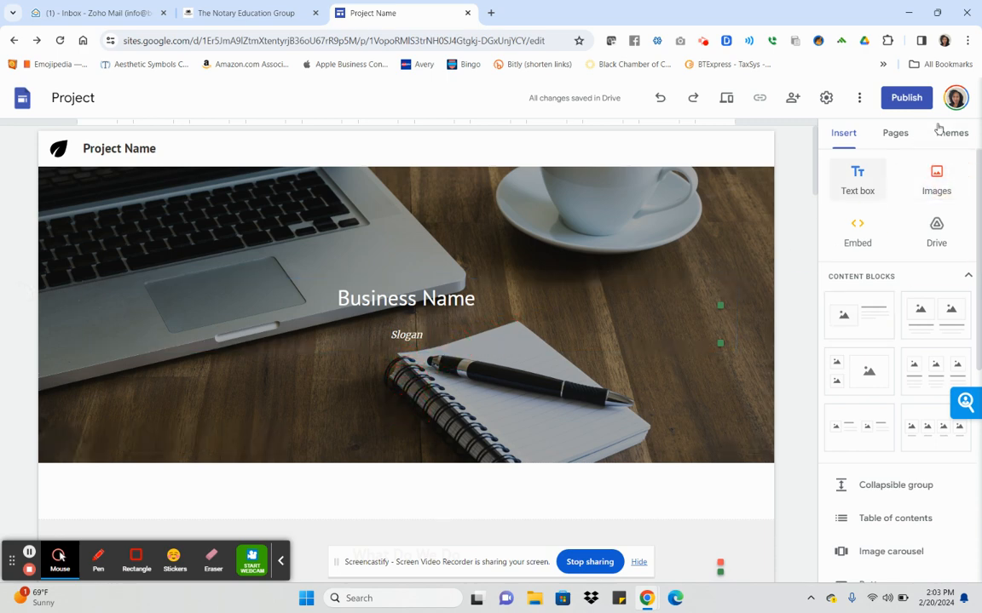
Insert the Happy Birthday Mickey image 5.png from Google Drive onto the Home page.
click(936, 181)
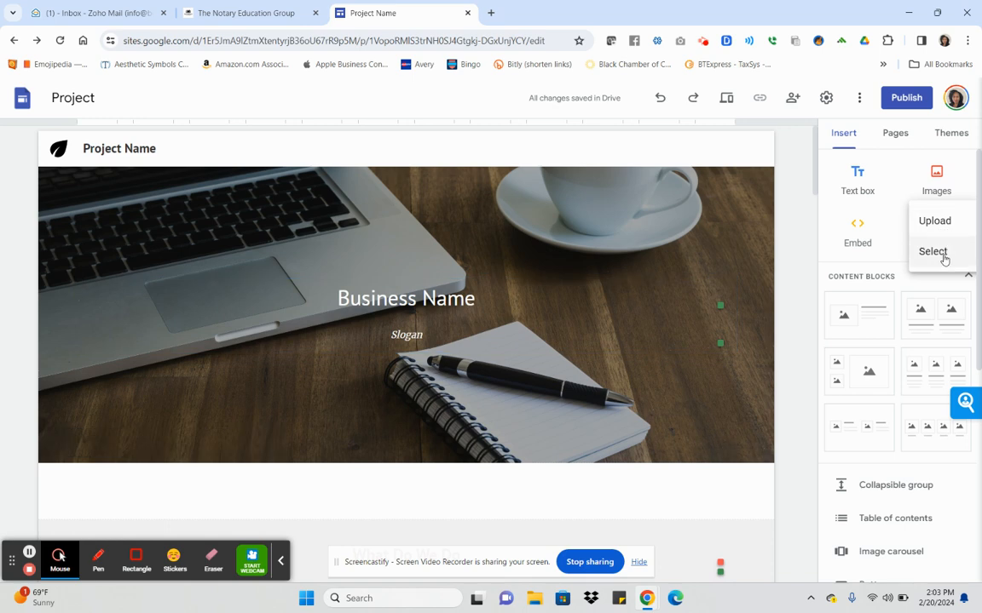
click(933, 252)
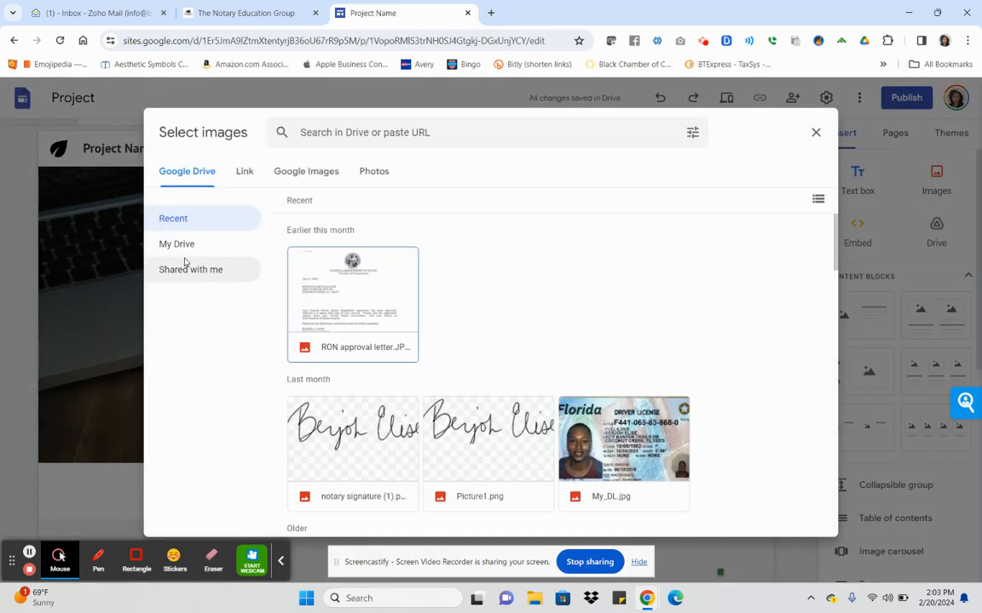
scroll(528, 385, down, 1)
scroll(528, 385, down, 3)
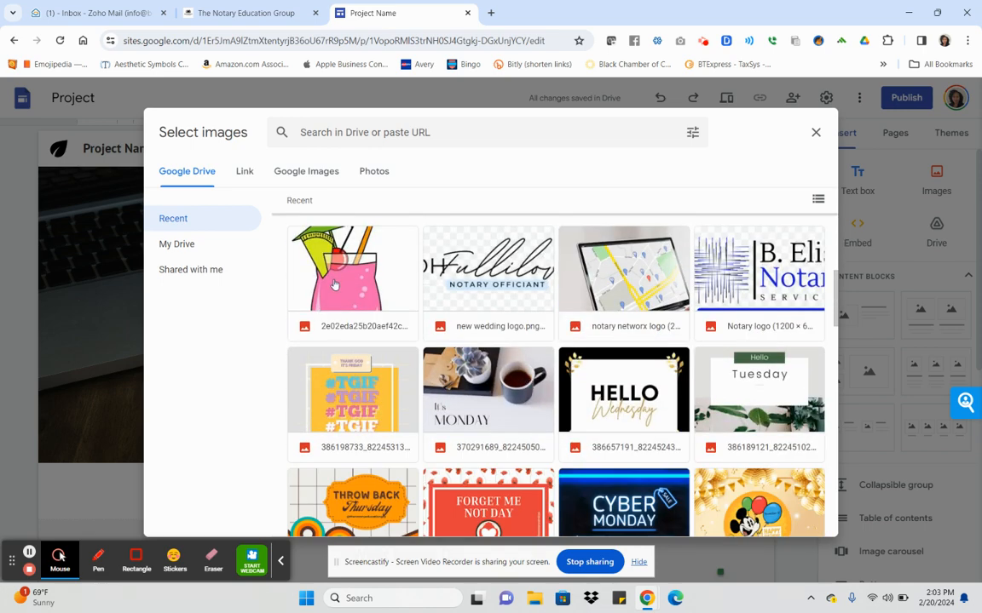
scroll(779, 522, down, 1)
click(778, 502)
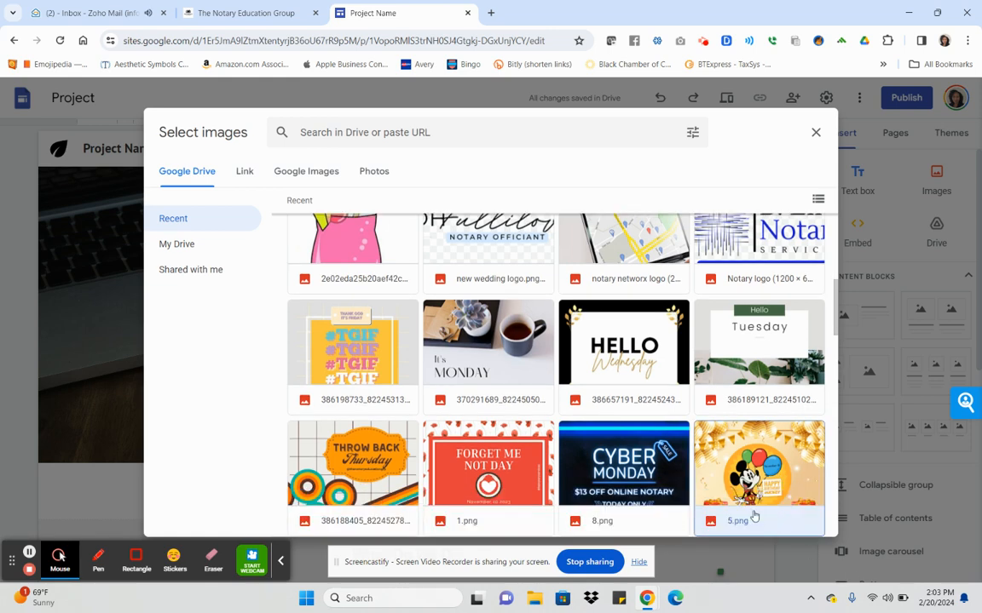
click(800, 517)
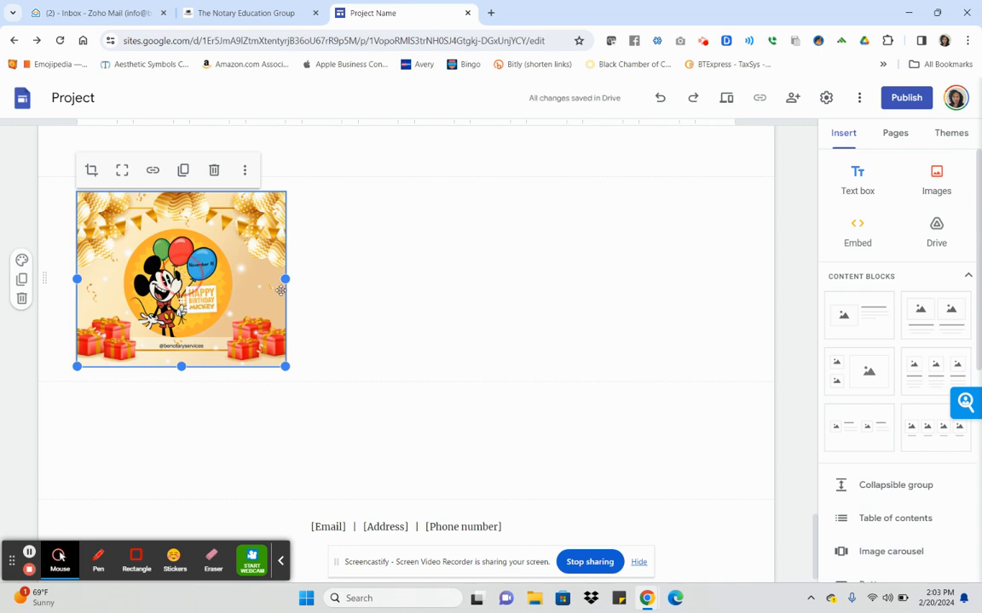
Move the birthday Mickey image, undo its drop into the header, then delete it.
drag(180, 270, 443, 284)
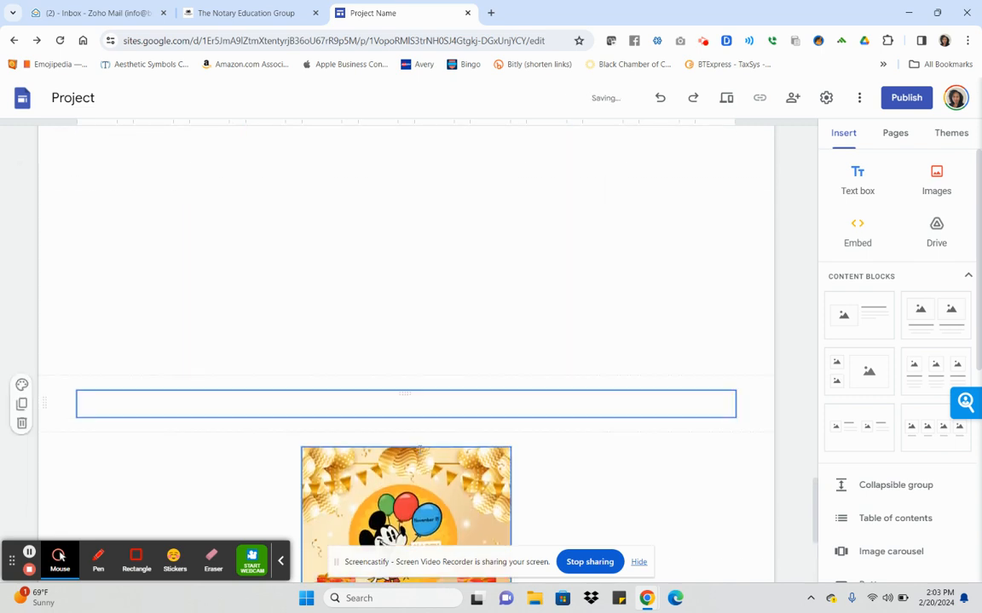
drag(401, 452, 372, 353)
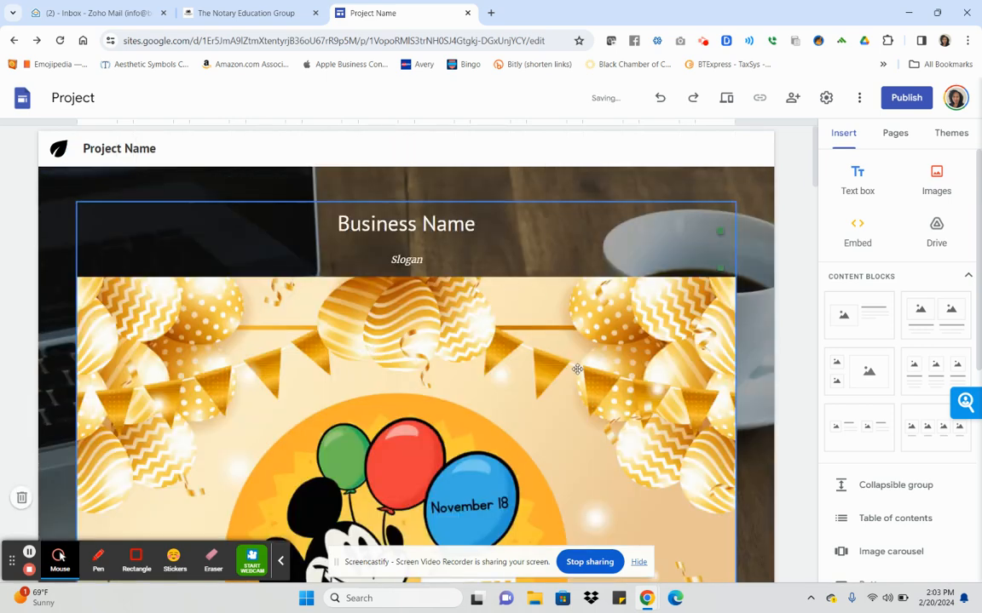
scroll(577, 368, down, 6)
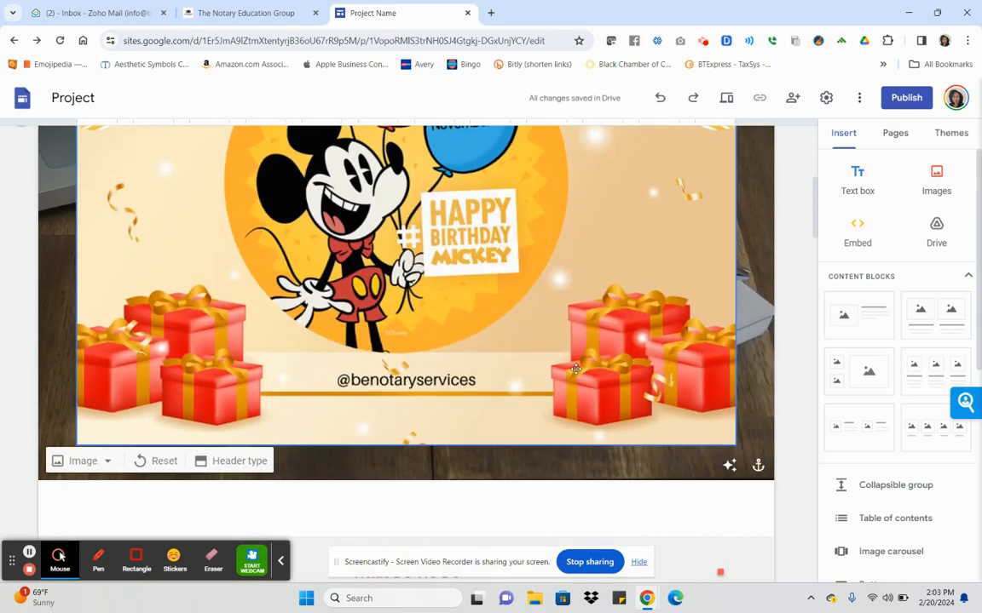
click(659, 98)
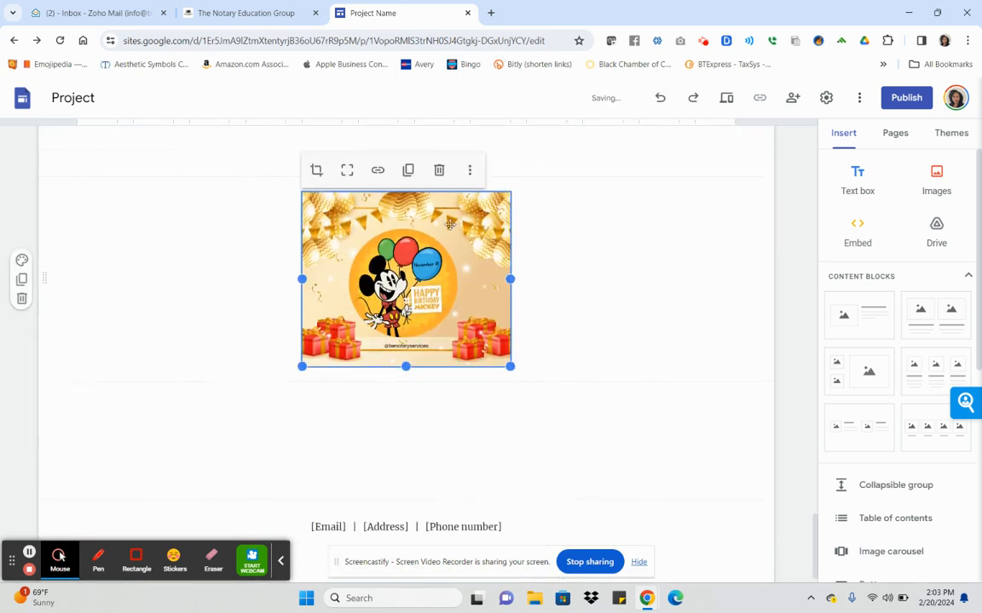
click(439, 170)
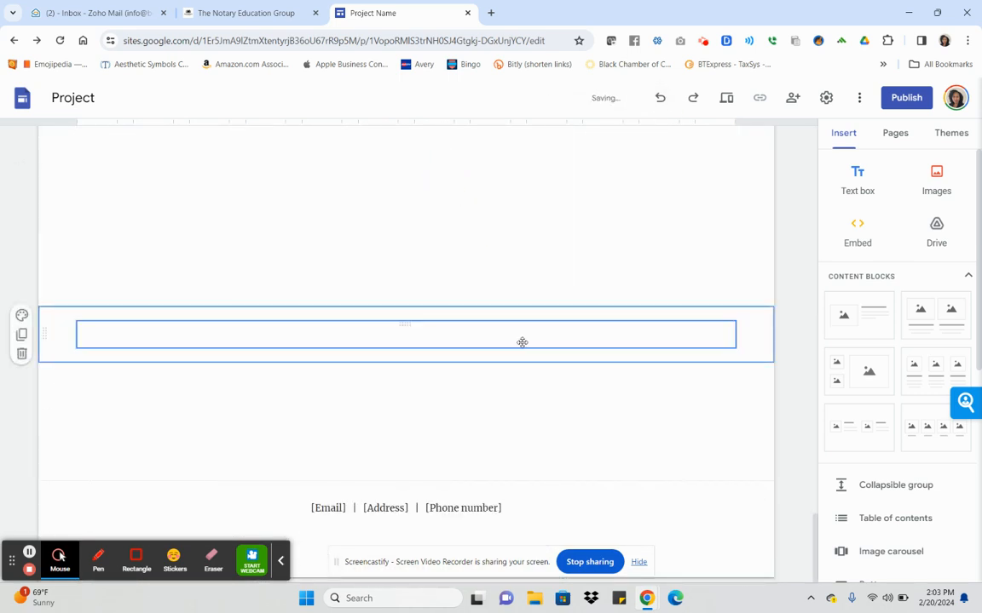
Delete the embedded Notary E-Journal form, leaving the map in place.
scroll(523, 342, up, 10)
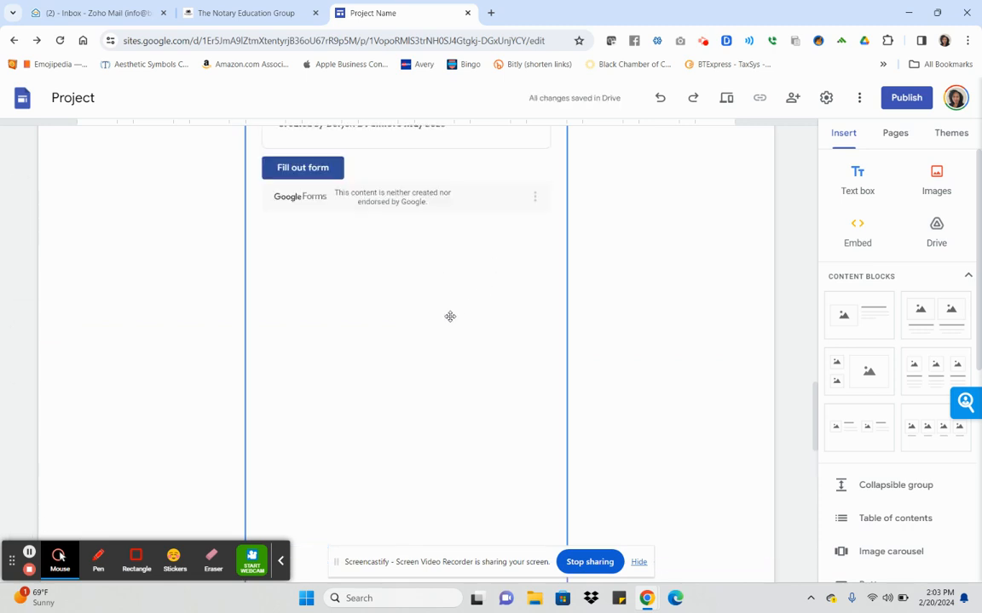
scroll(450, 316, up, 2)
scroll(450, 317, up, 1)
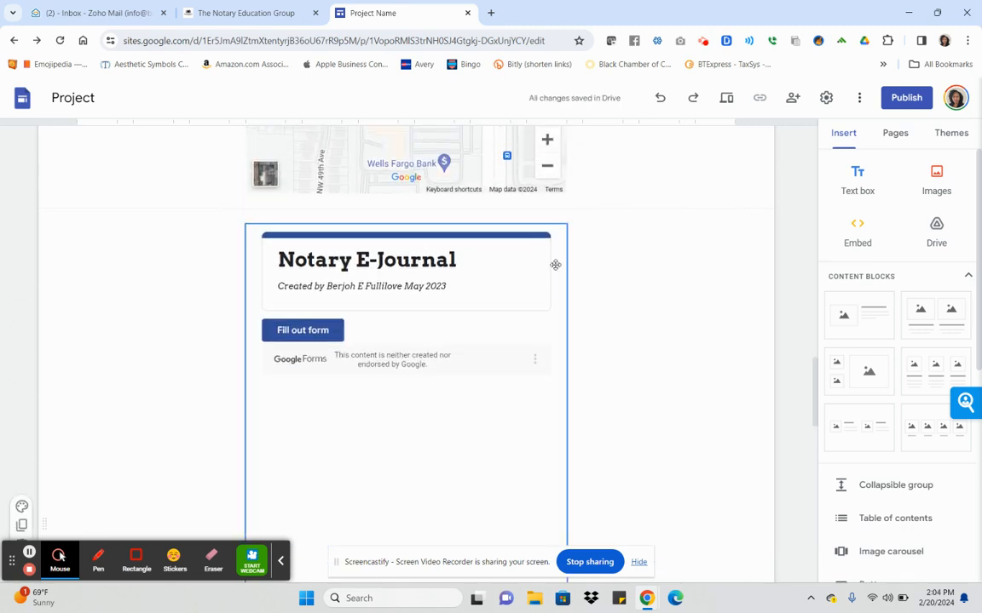
click(290, 202)
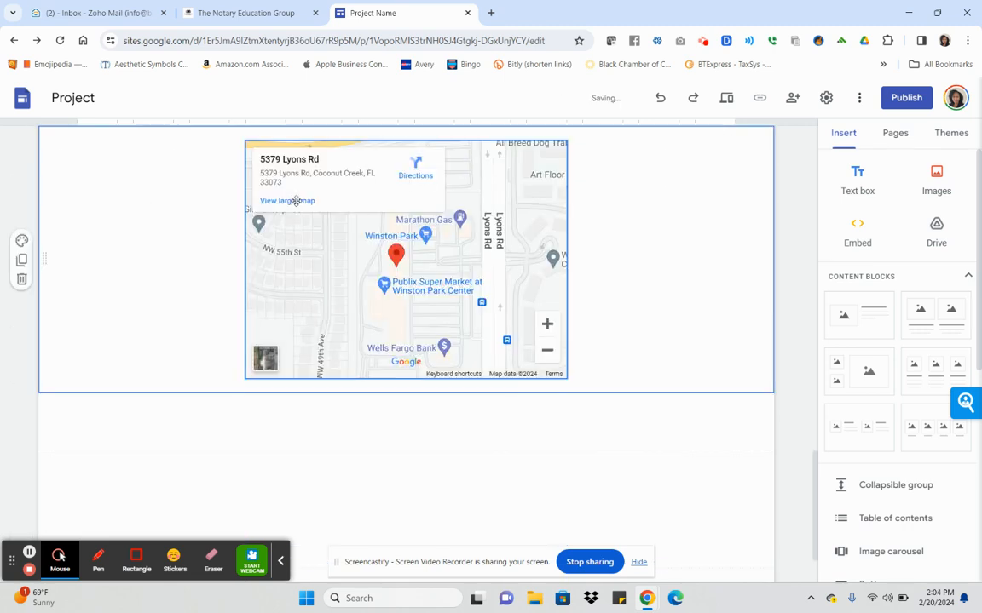
Open Google Forms in a new Chrome tab from the Google apps grid.
click(492, 13)
click(917, 100)
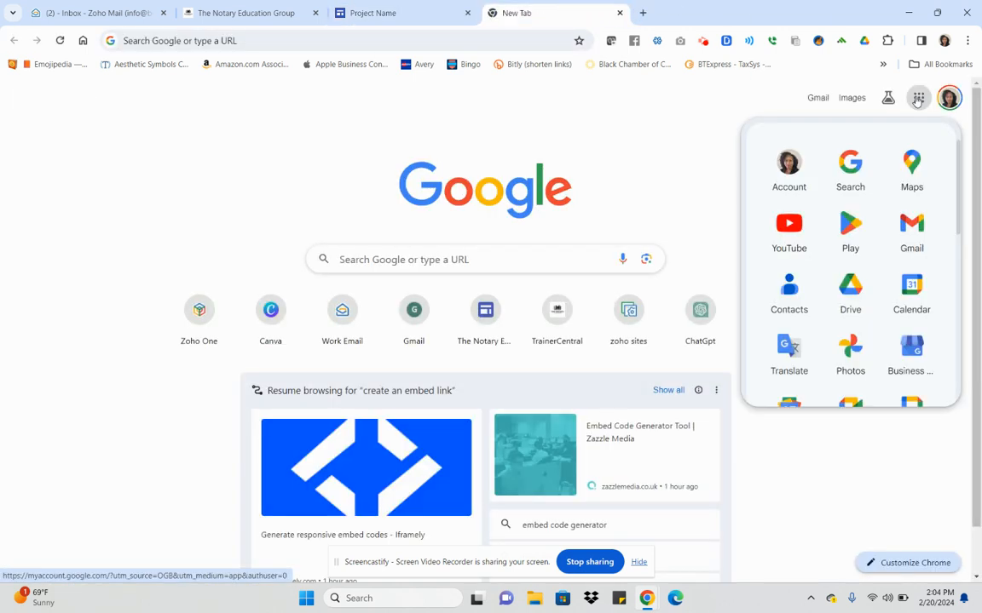
scroll(928, 286, down, 2)
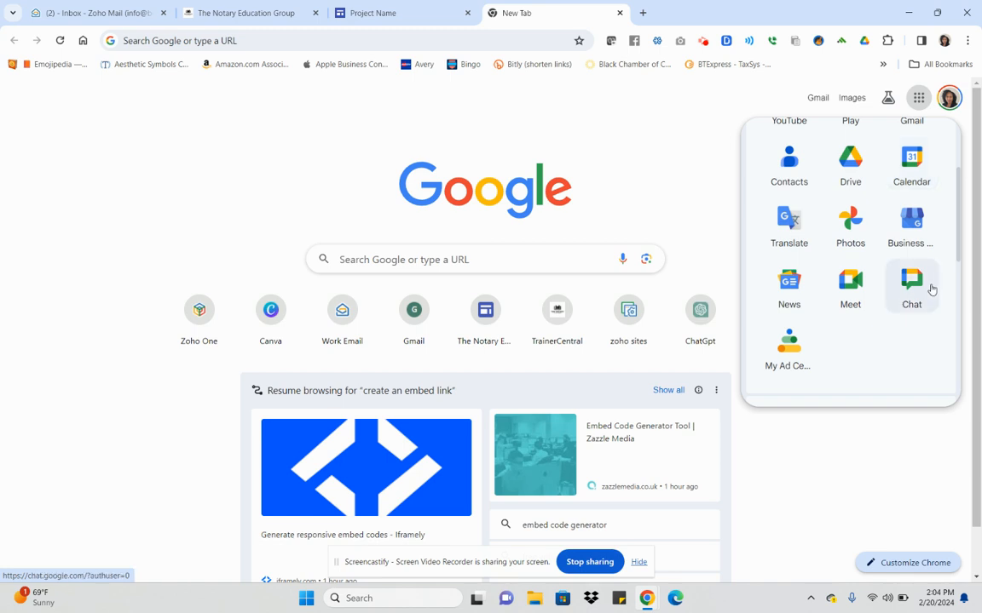
scroll(930, 290, up, 1)
scroll(931, 289, up, 1)
scroll(931, 290, down, 5)
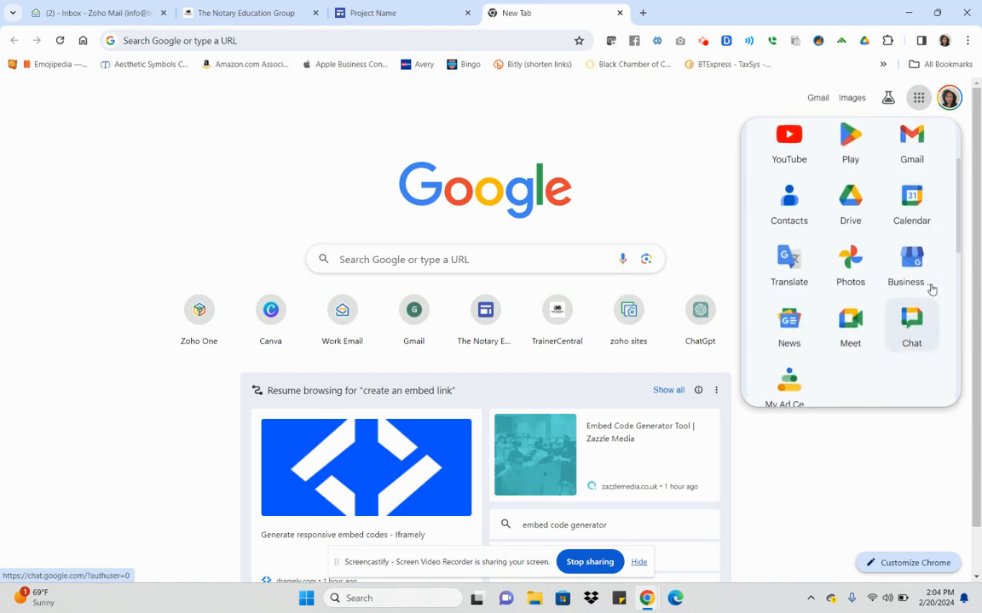
scroll(932, 290, down, 1)
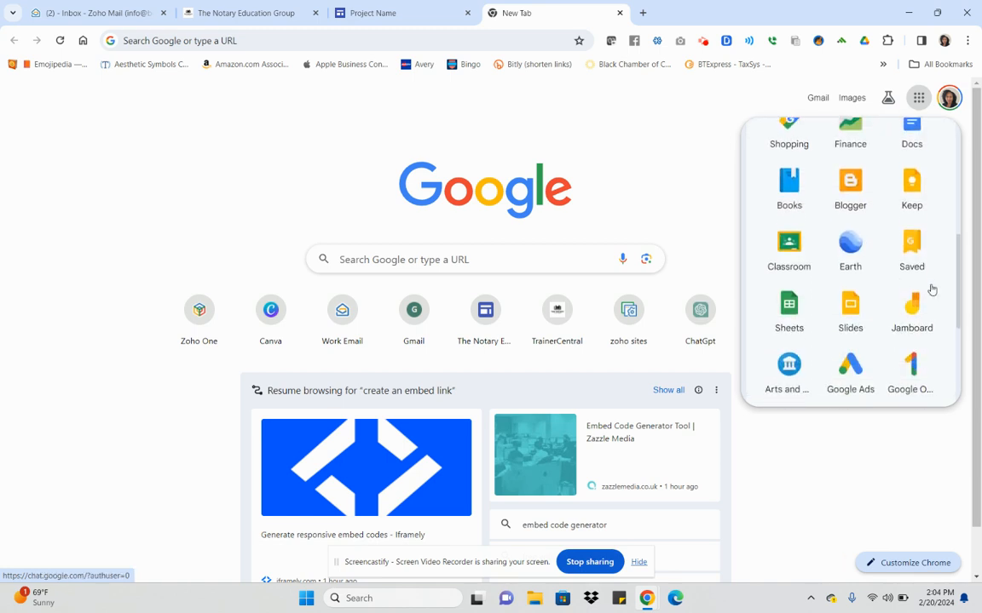
scroll(929, 287, down, 2)
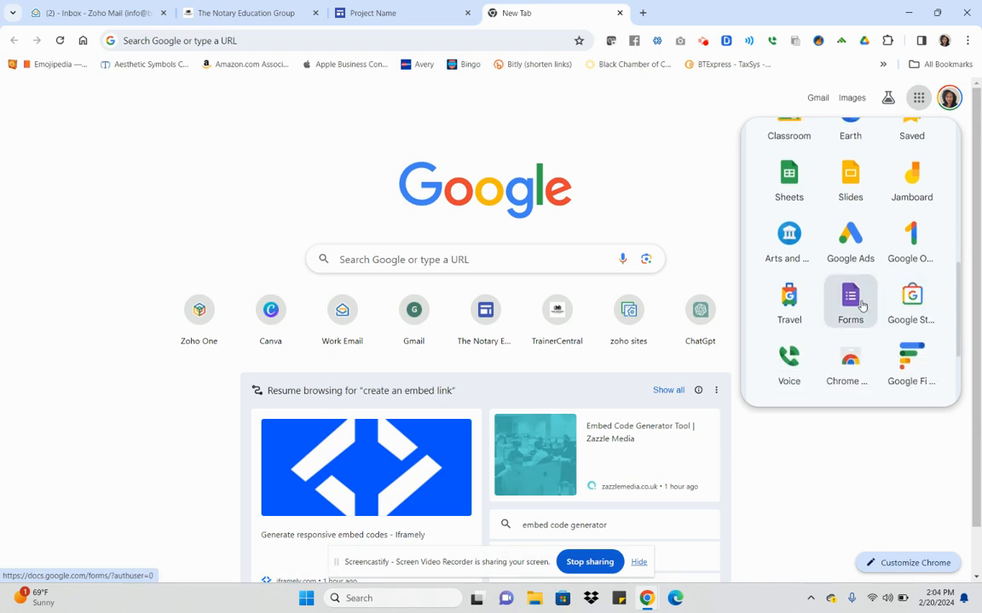
click(859, 309)
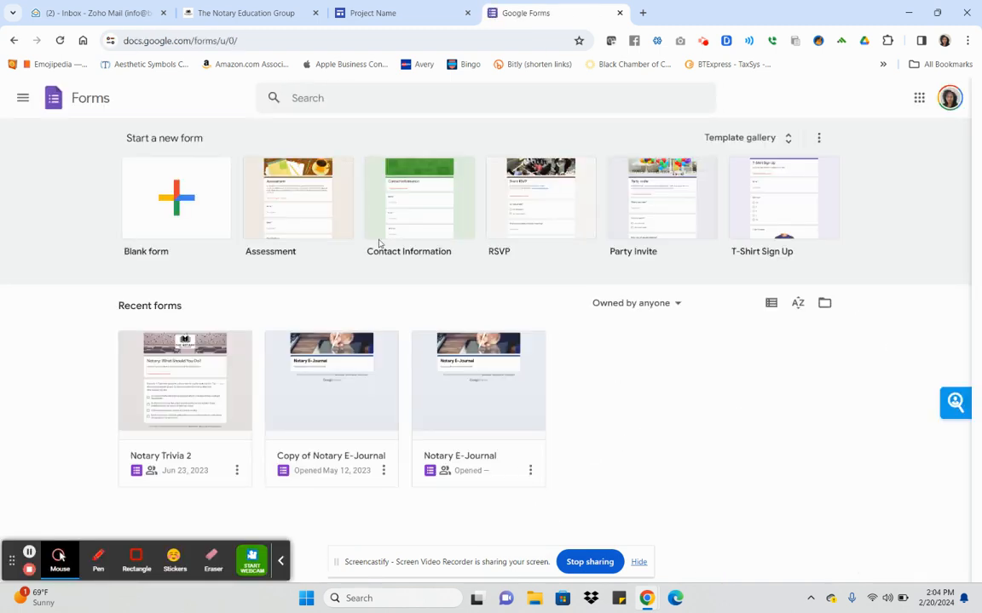
Start a new form from the Contact Information template, glancing at the Sites tab before returning.
click(415, 198)
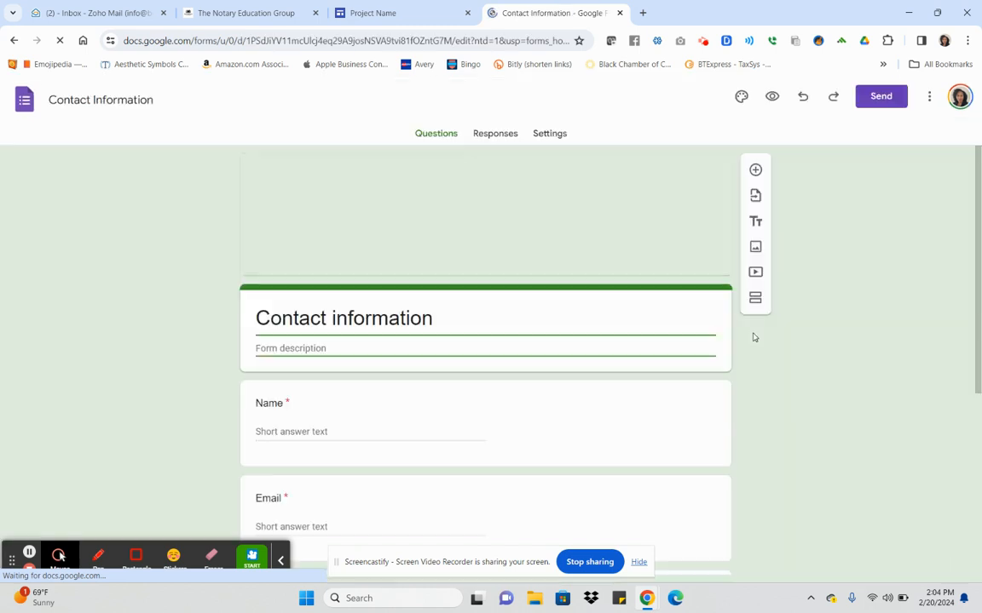
click(648, 441)
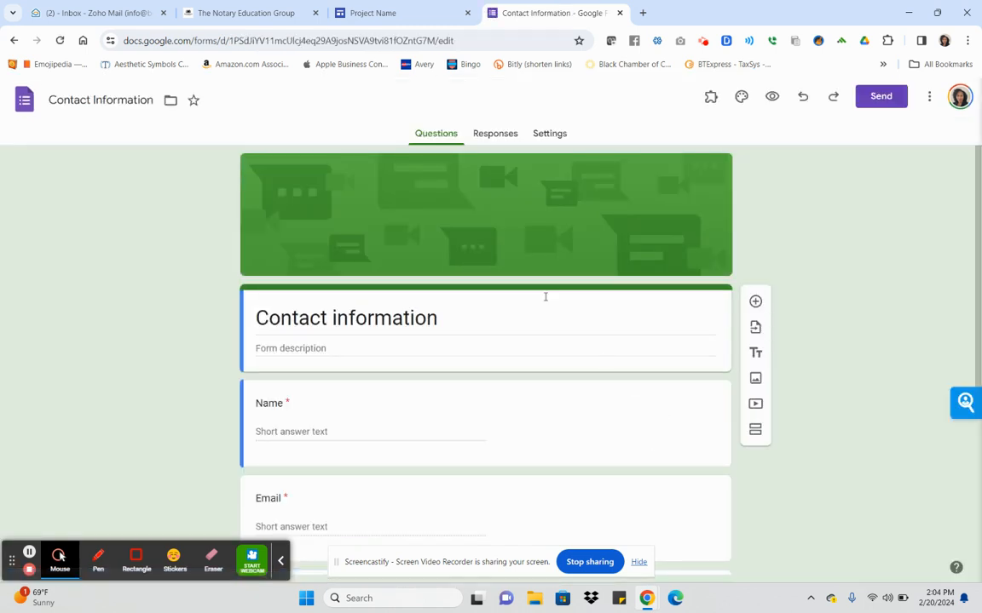
click(375, 13)
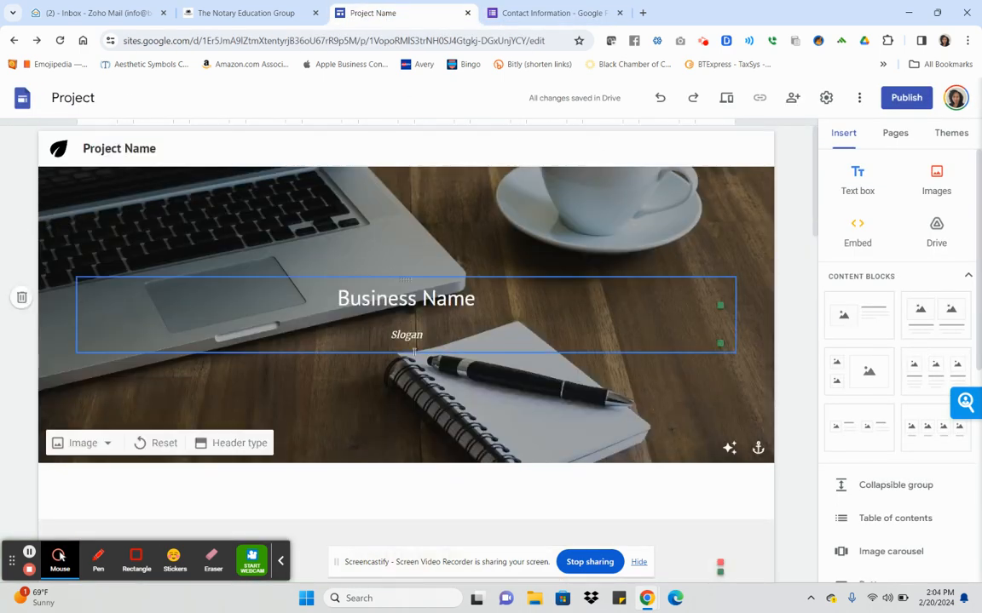
click(572, 5)
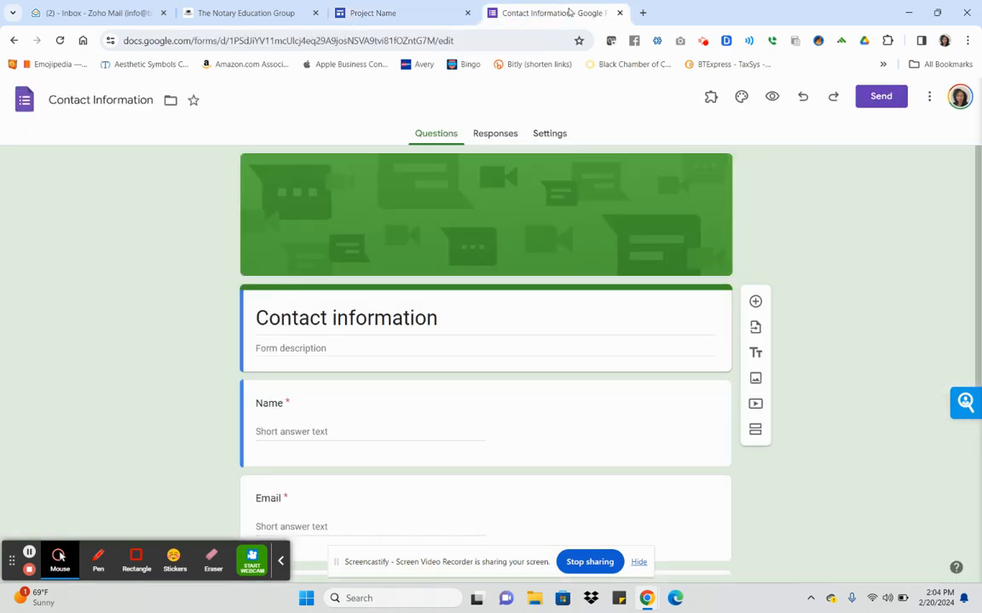
Set the form's theme colour to a custom dark grey, #433e3e.
click(741, 97)
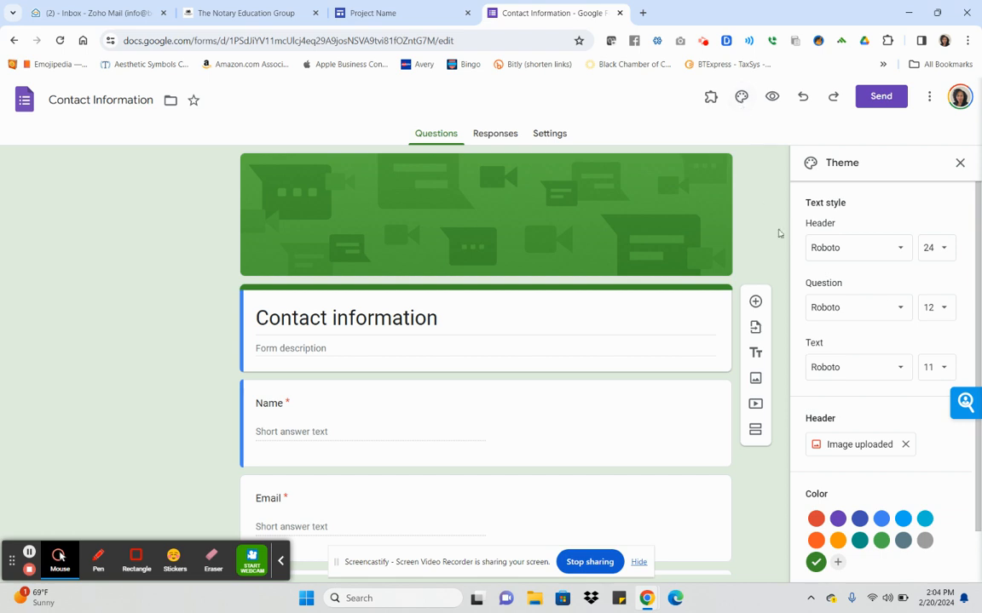
click(925, 546)
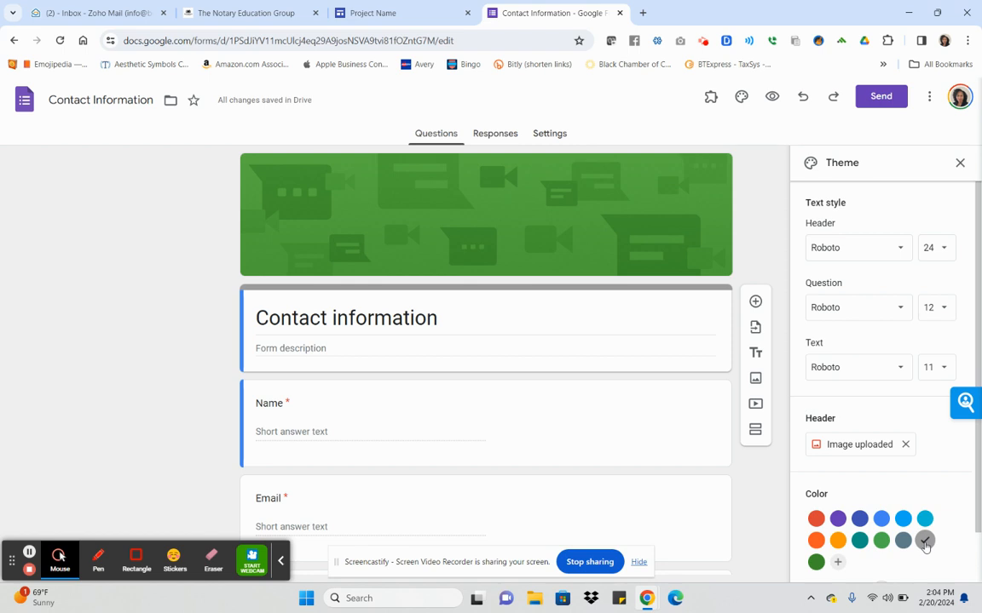
scroll(926, 546, down, 1)
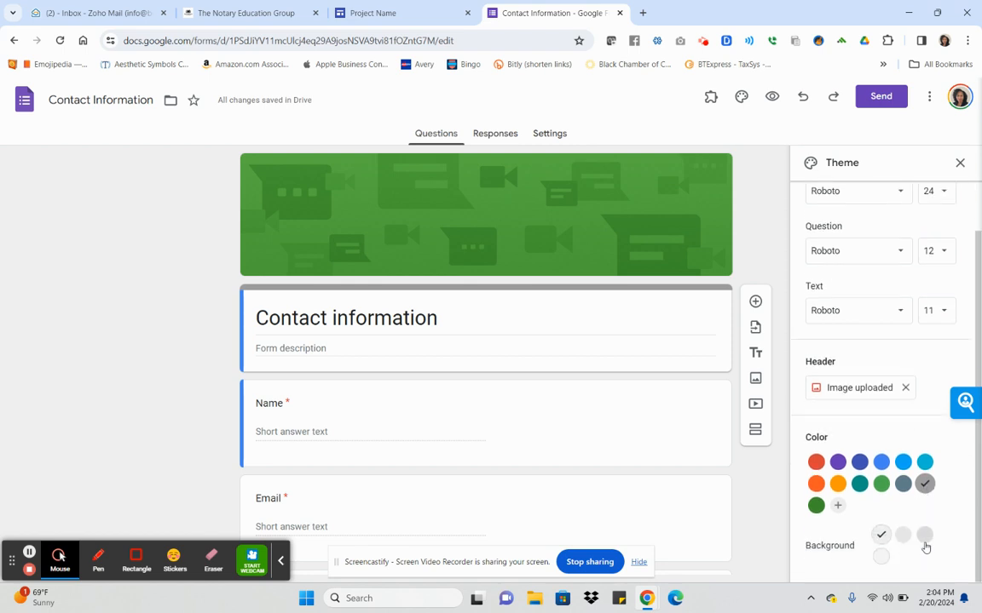
click(837, 506)
scroll(902, 487, down, 3)
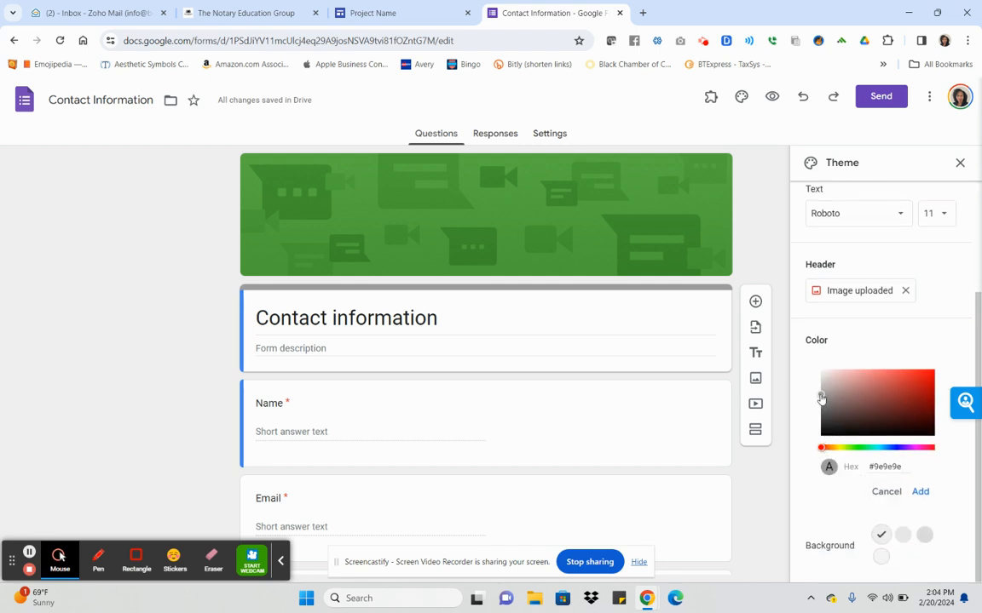
drag(821, 398, 831, 415)
click(831, 419)
click(771, 454)
click(775, 484)
click(920, 492)
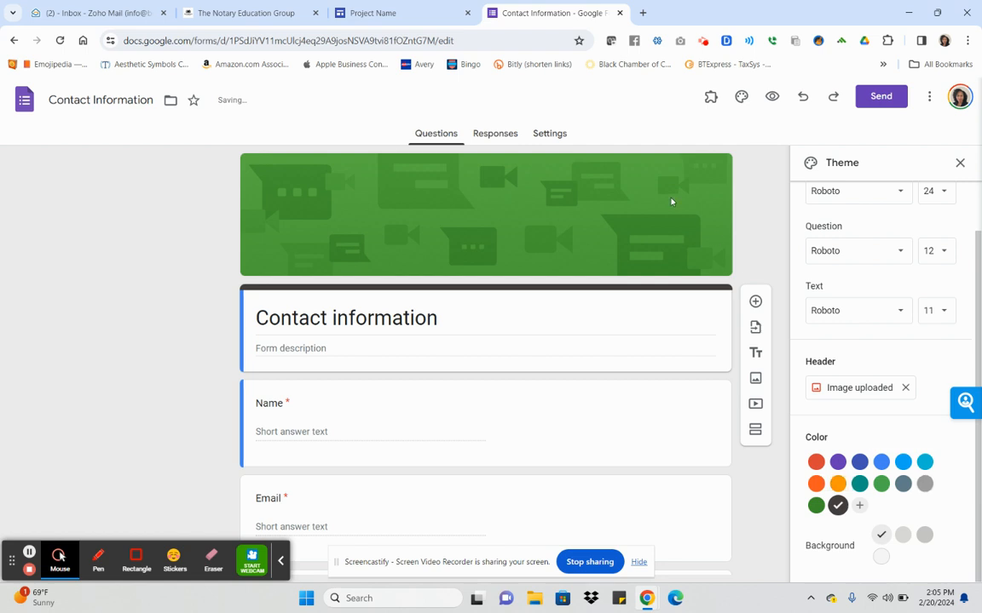
scroll(861, 320, up, 1)
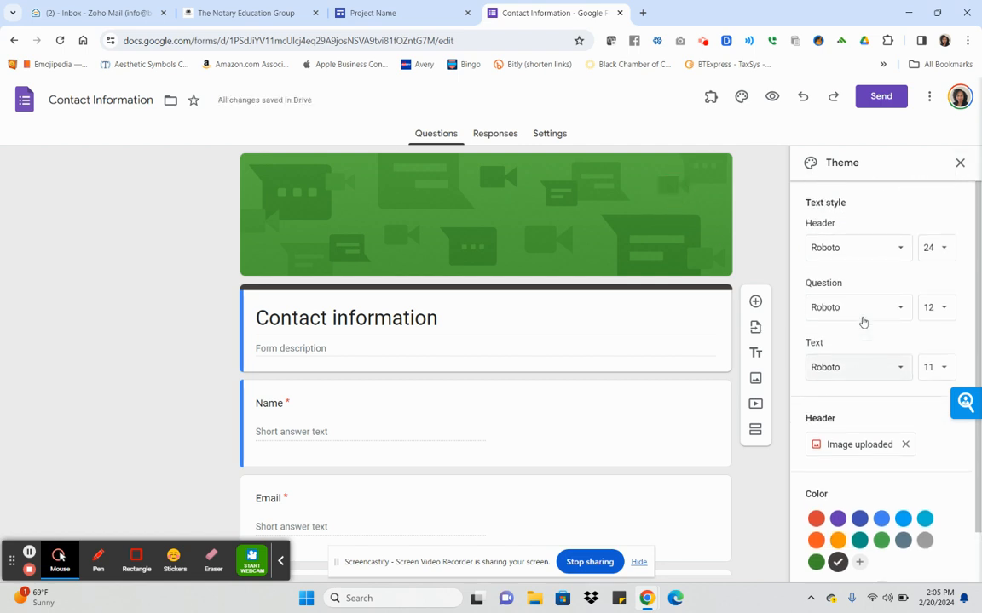
scroll(899, 447, down, 1)
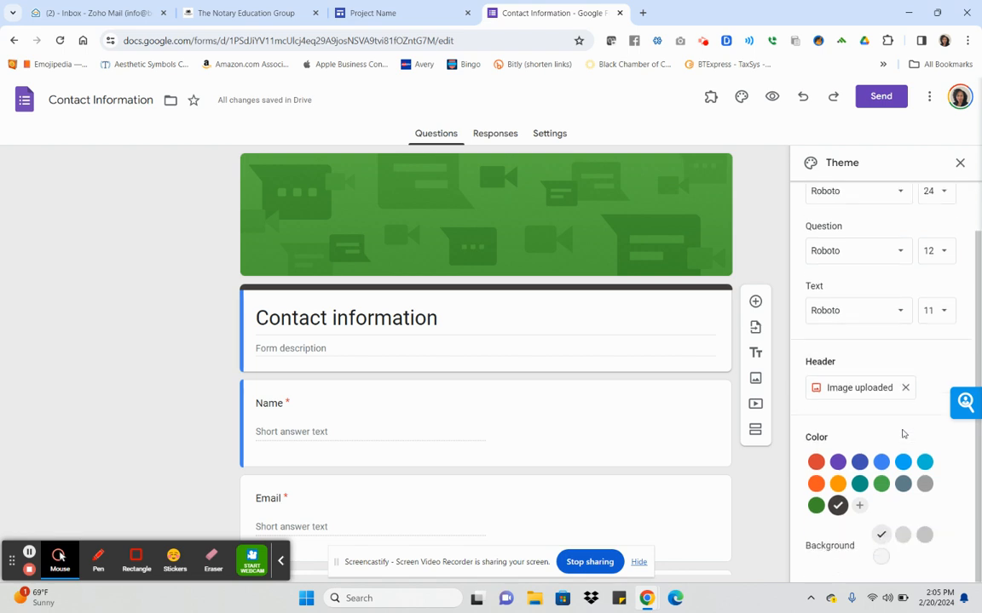
scroll(903, 434, up, 1)
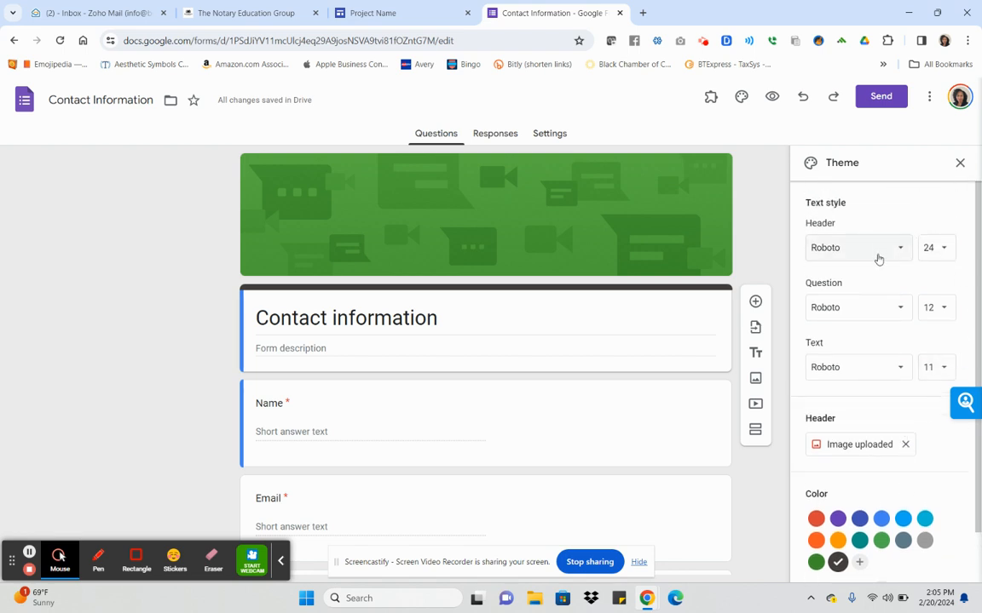
Briefly select the Business Name heading on the Sites page, then return to the form.
click(379, 12)
triple_click(361, 303)
click(361, 303)
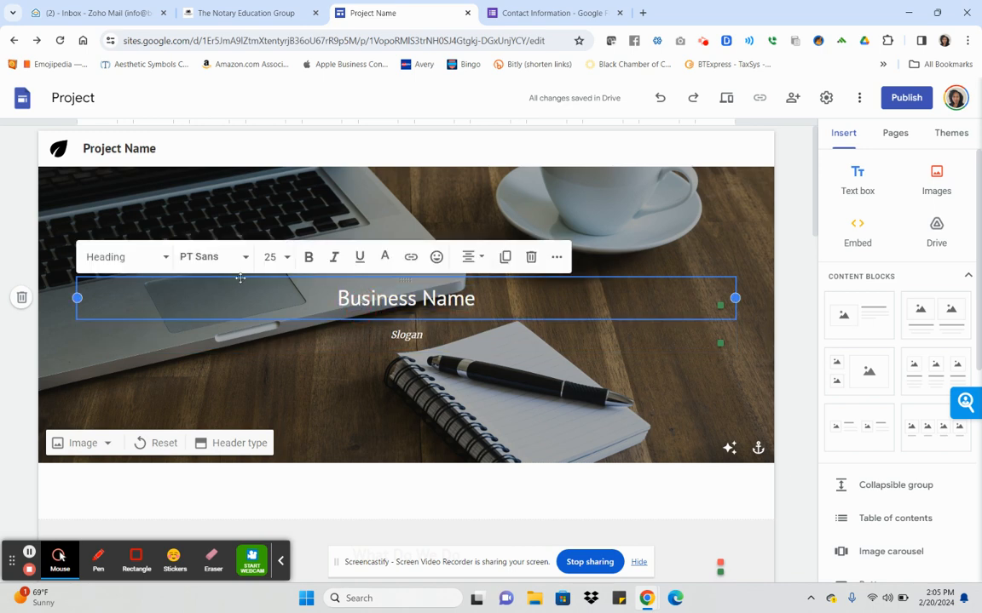
click(552, 13)
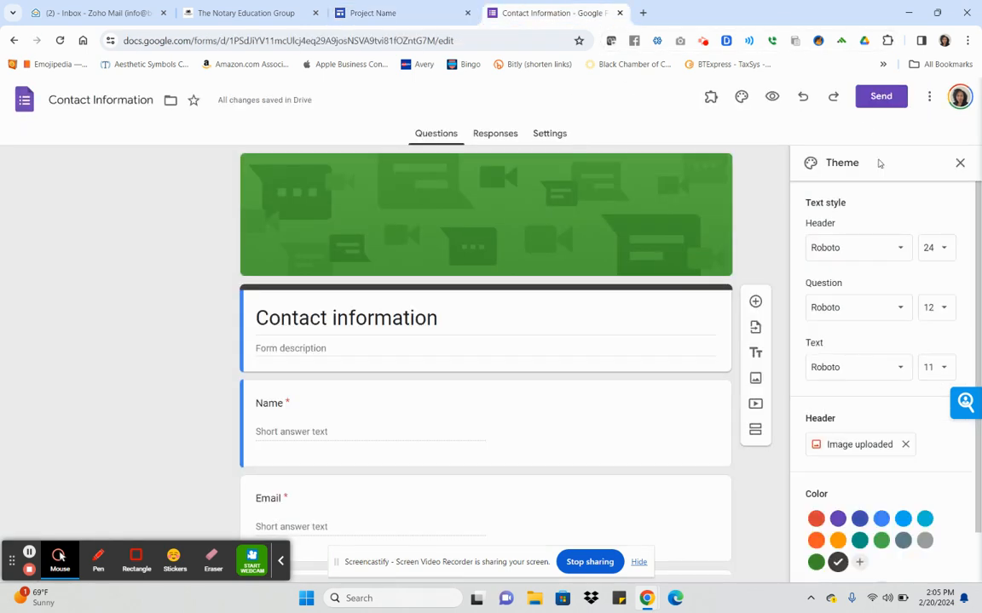
Set the form's header font to PT Sans from the full font catalogue.
click(904, 249)
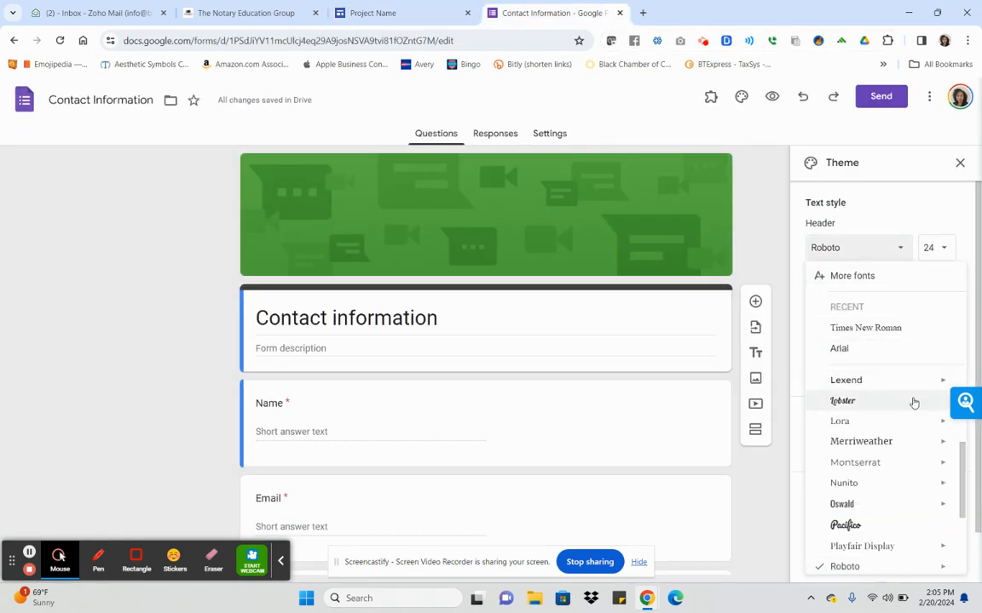
scroll(913, 405, down, 3)
scroll(916, 426, up, 2)
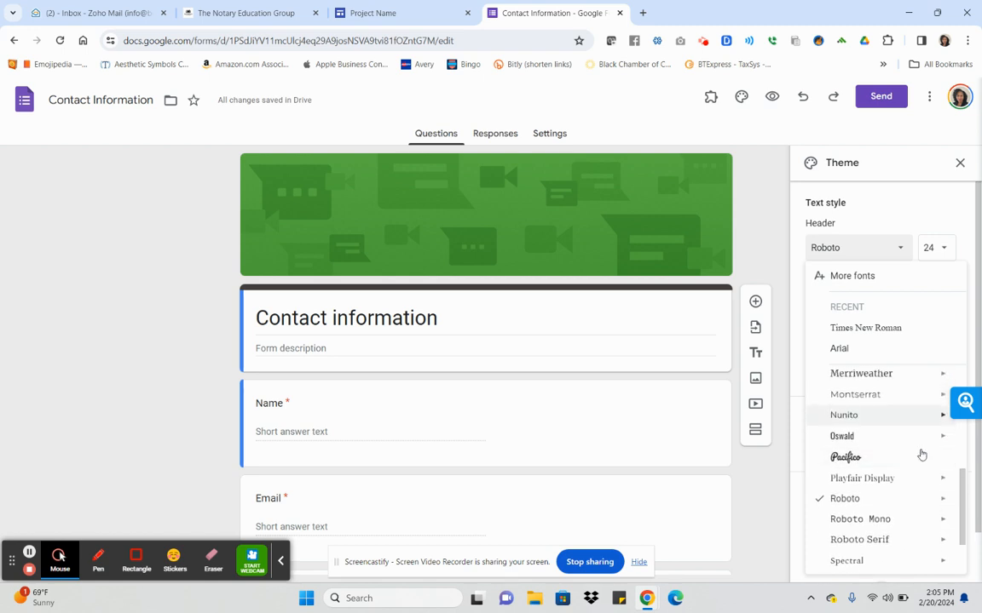
scroll(921, 495, up, 3)
scroll(926, 493, up, 1)
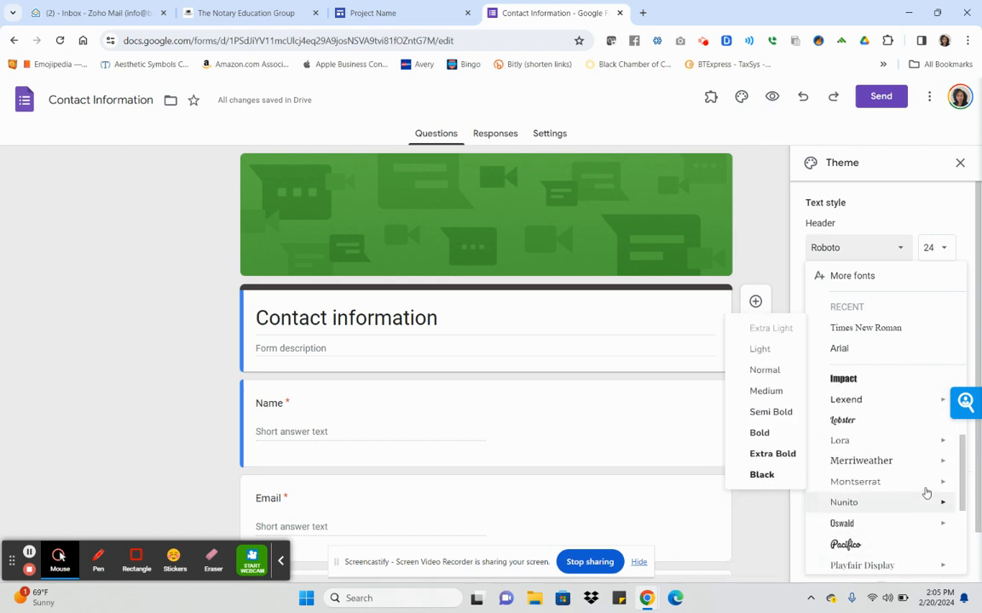
scroll(924, 493, up, 2)
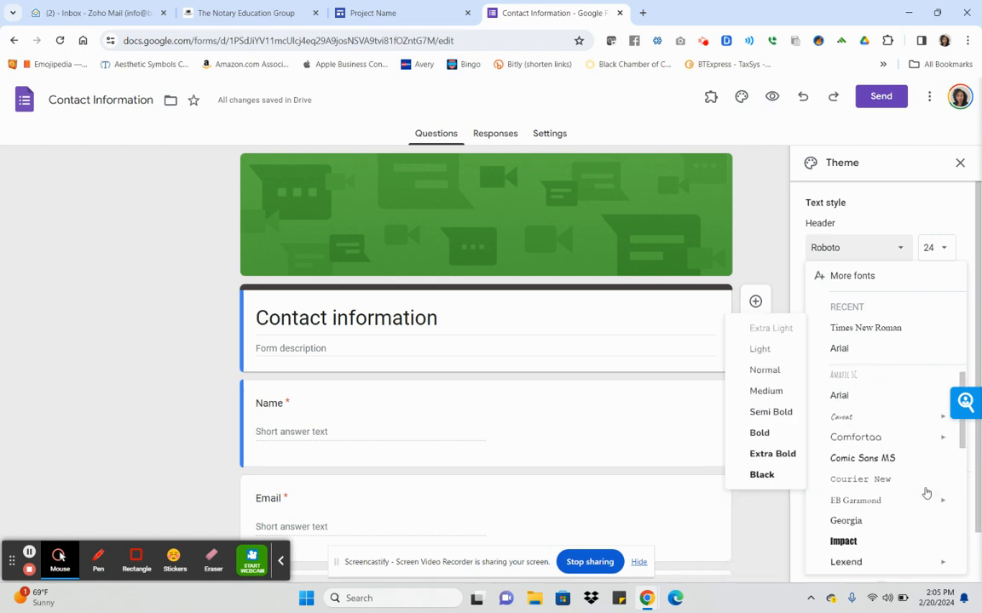
click(880, 277)
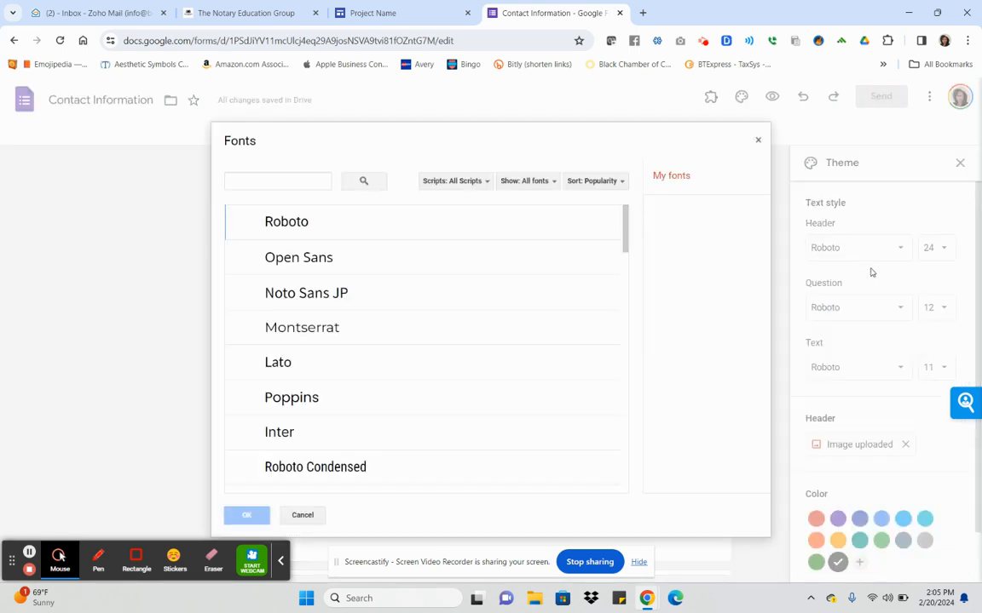
scroll(296, 307, down, 4)
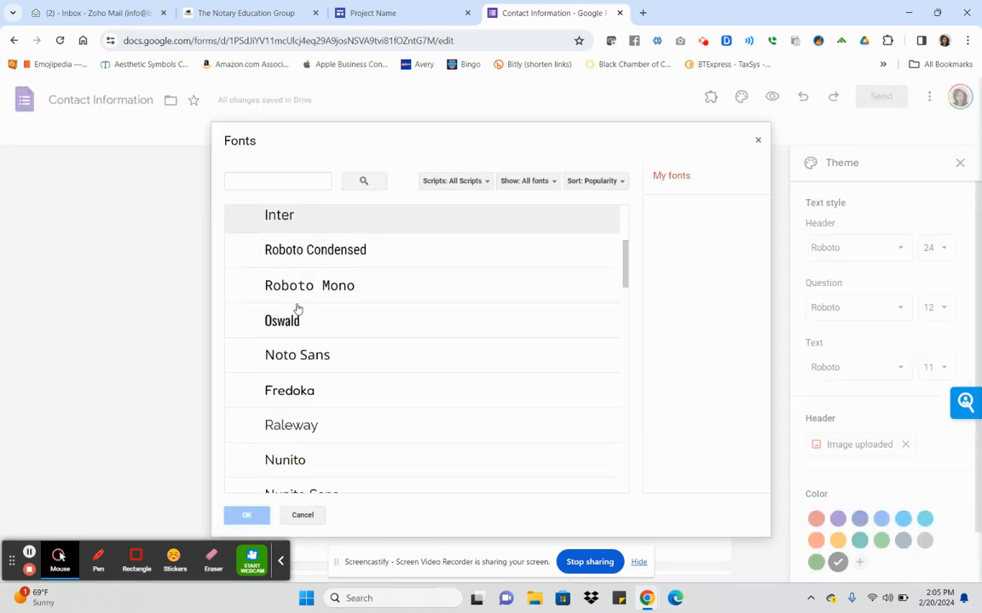
scroll(298, 308, down, 3)
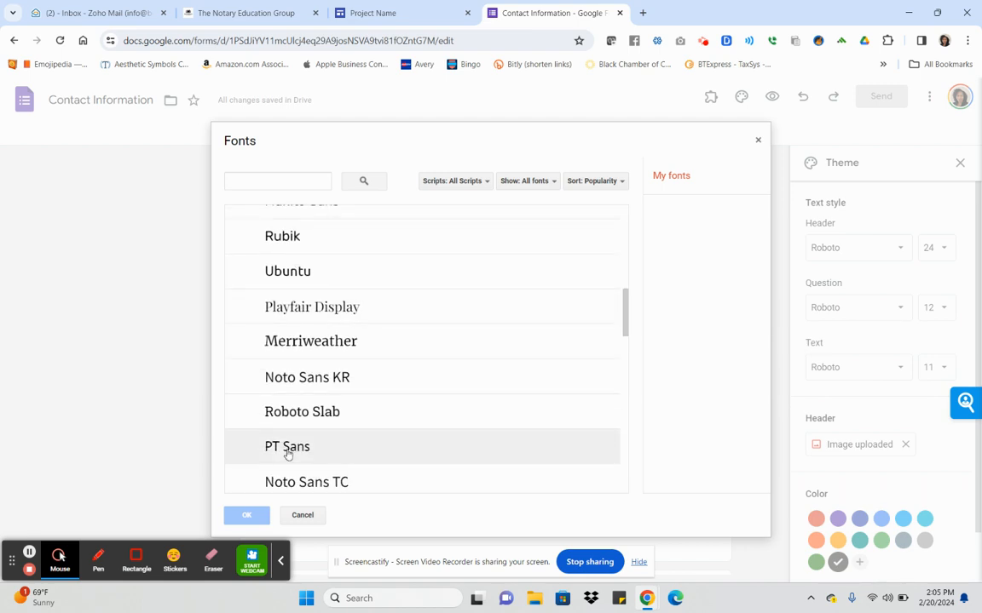
click(288, 450)
click(247, 516)
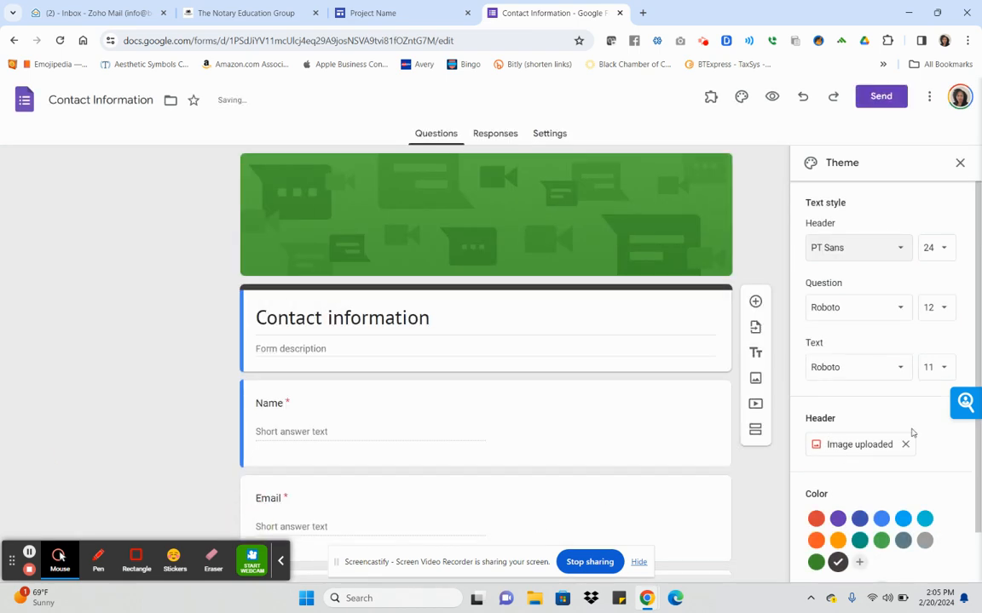
Set the Question and Text fonts to PT Sans as well.
click(901, 246)
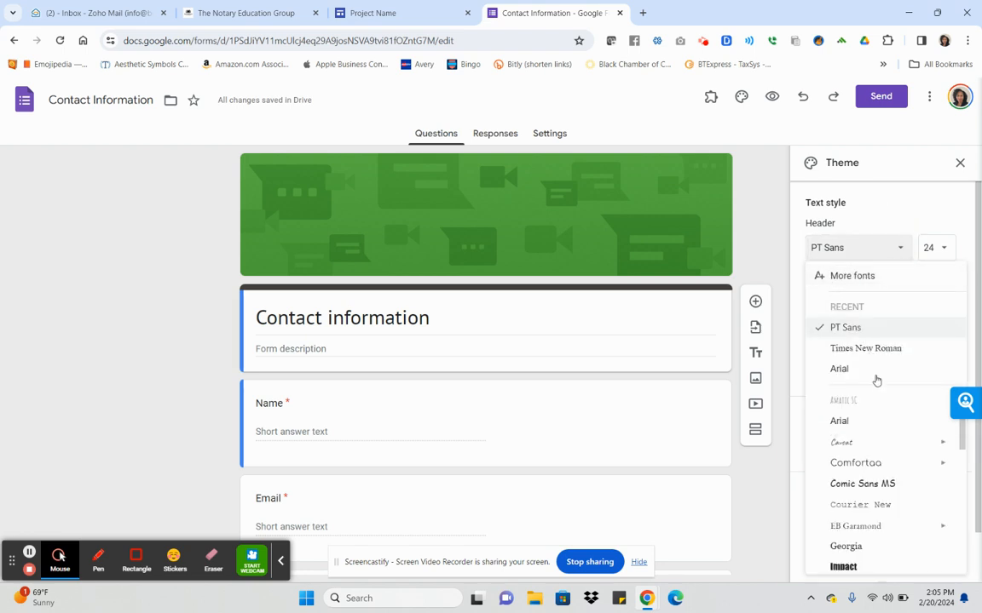
click(900, 252)
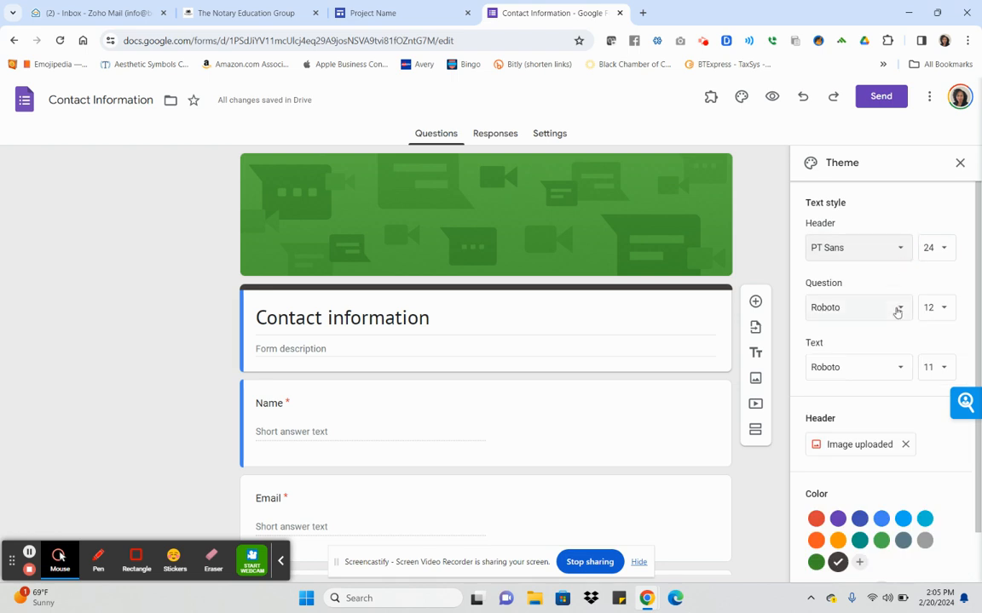
click(897, 310)
click(857, 387)
click(900, 370)
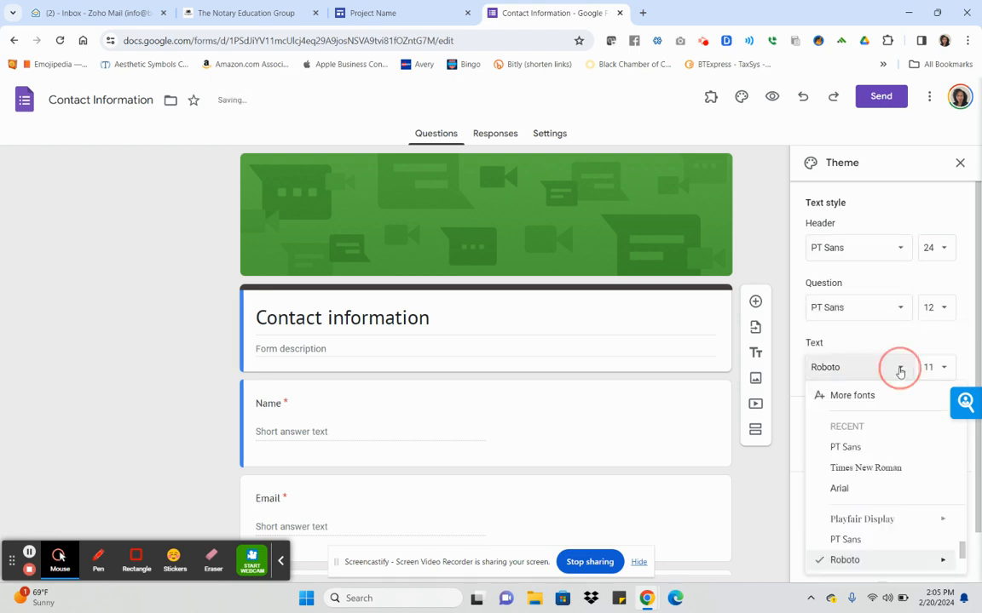
click(852, 448)
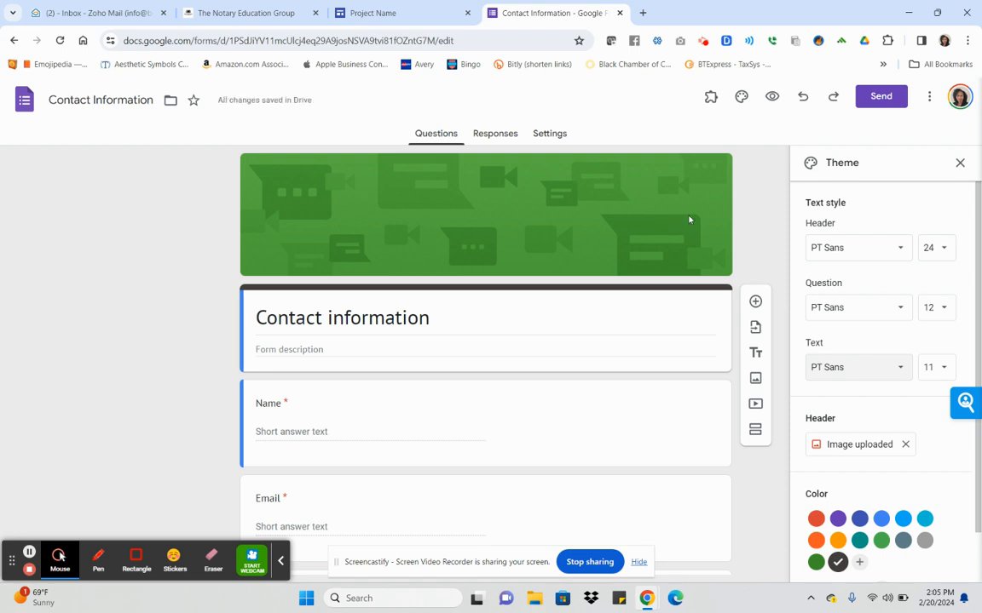
click(690, 216)
Remove the green header image from the form's theme.
scroll(941, 182, down, 1)
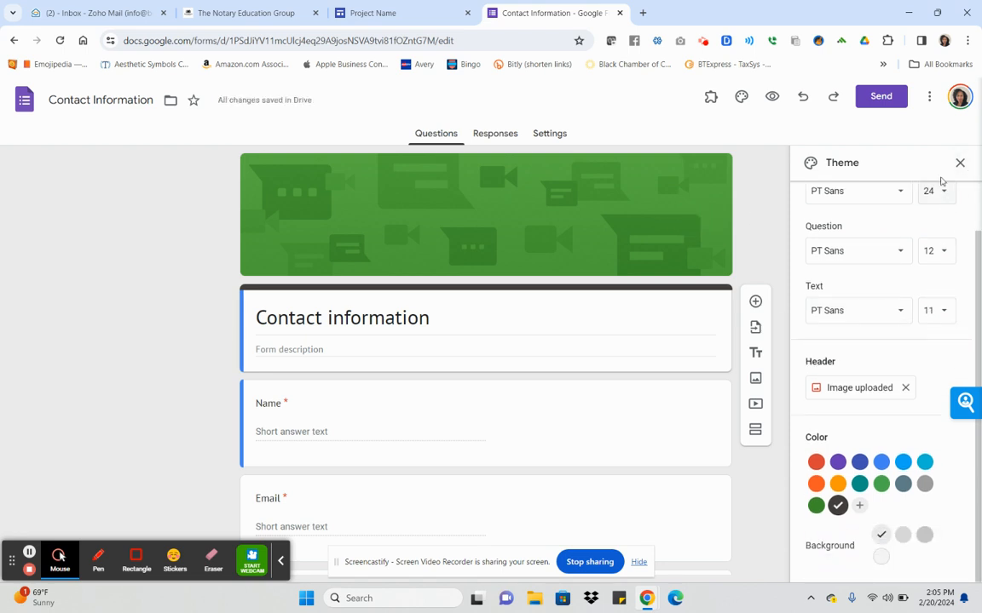
click(960, 163)
click(631, 196)
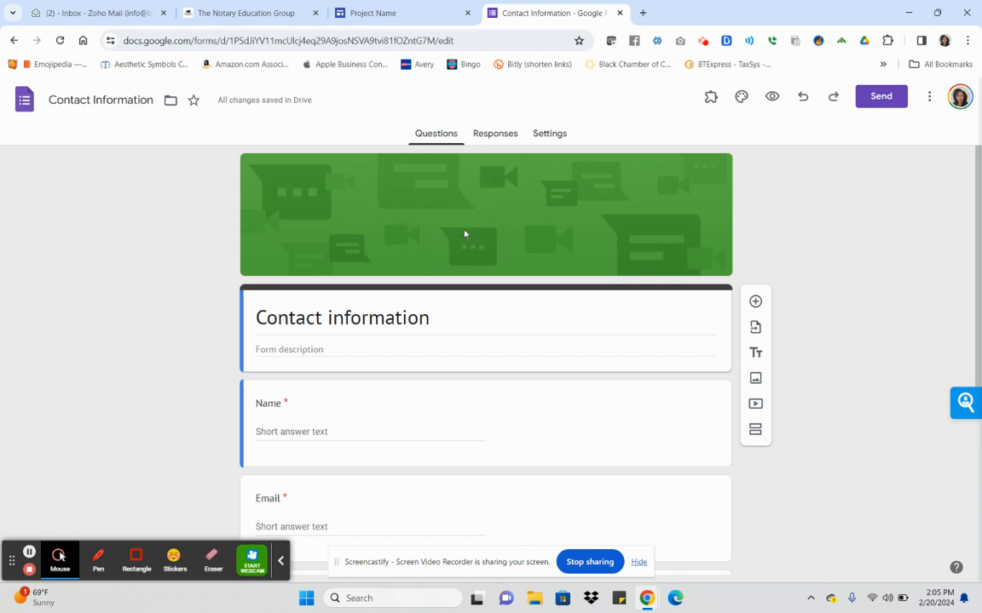
click(742, 97)
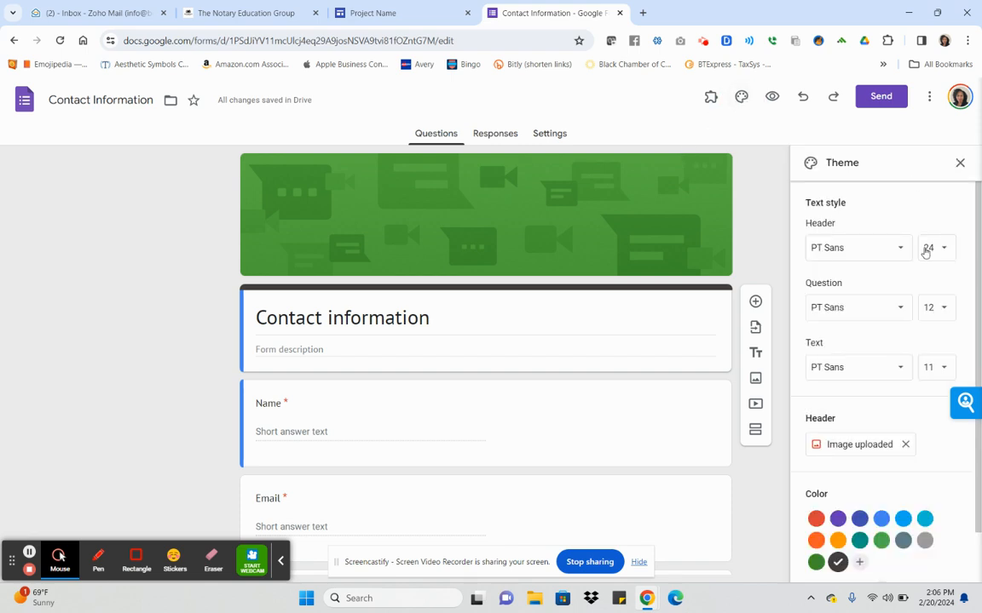
click(905, 444)
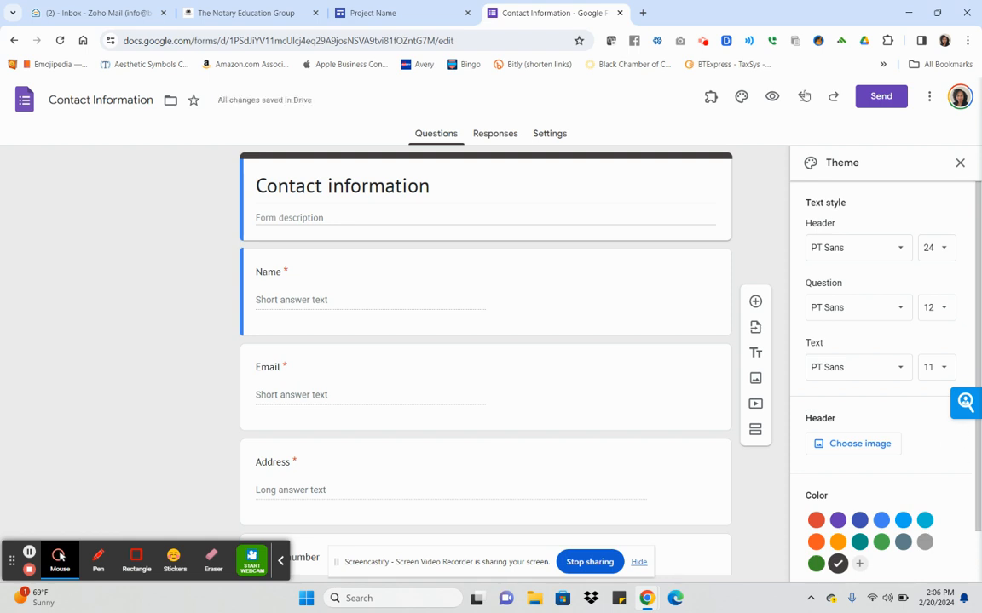
Change the form title from 'Contact information' to 'Contact Us'.
click(428, 188)
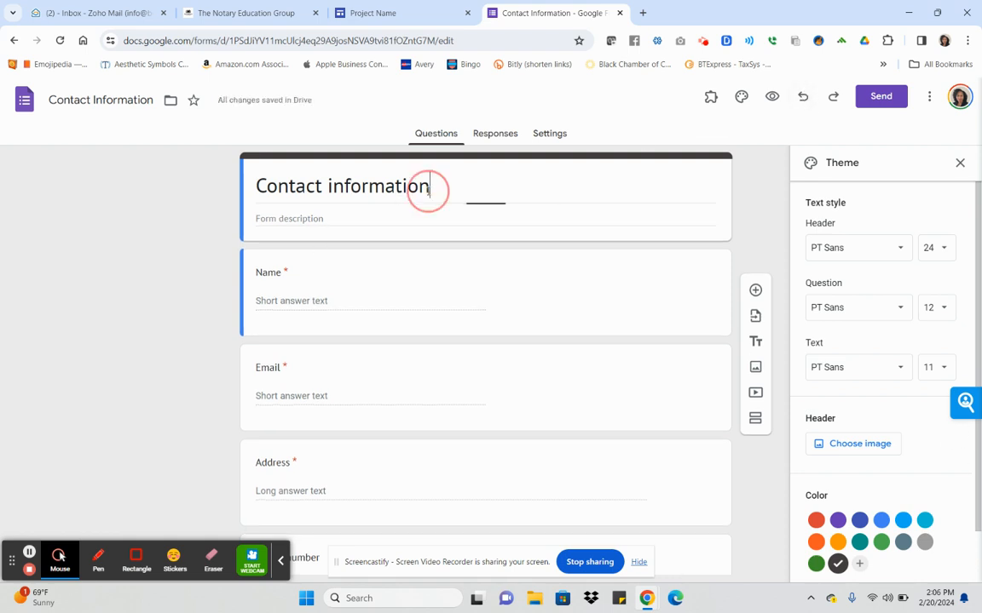
key(BackSpace)
key(BackSpace)
key(BackSpace)
key(BackSpace)
key(BackSpace)
key(BackSpace)
key(BackSpace)
key(BackSpace)
key(BackSpace)
key(BackSpace)
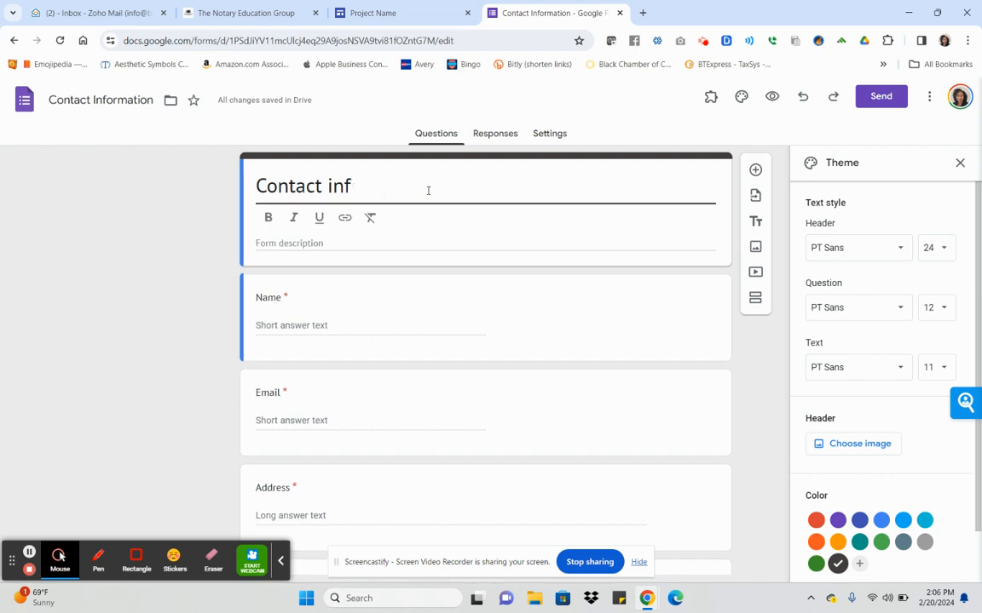
text(Us)
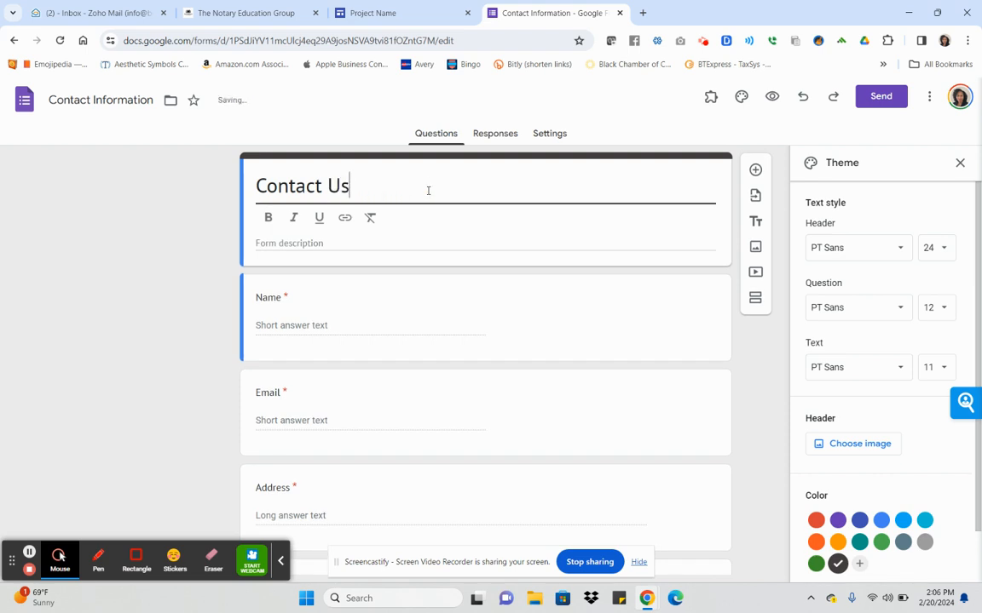
click(773, 363)
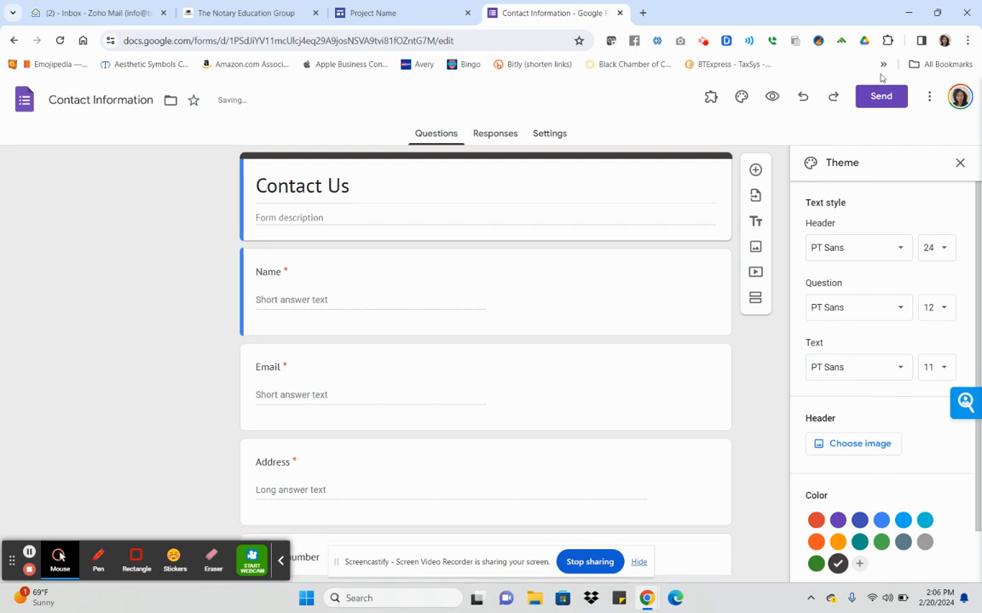
click(958, 164)
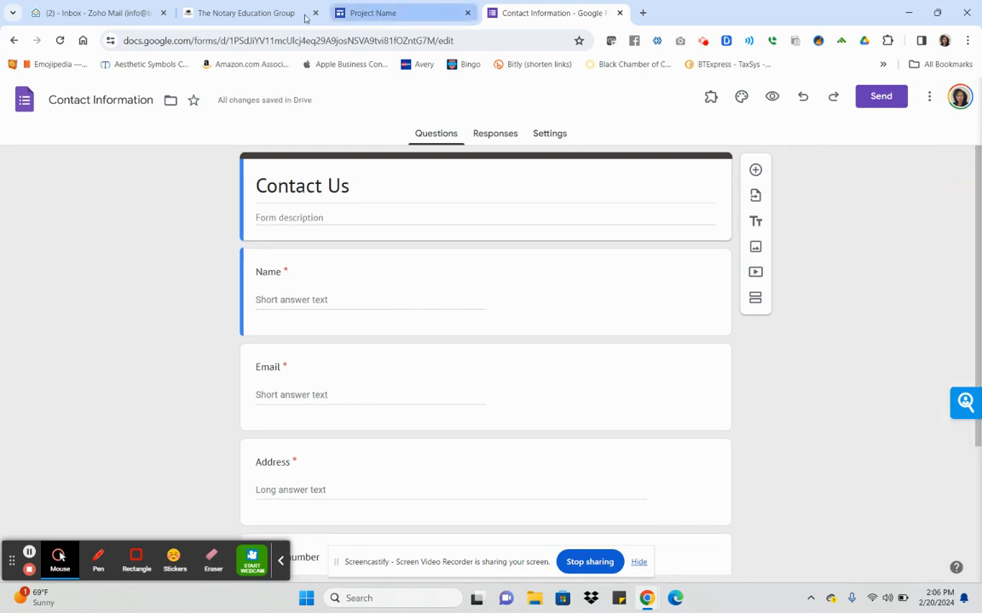
click(375, 14)
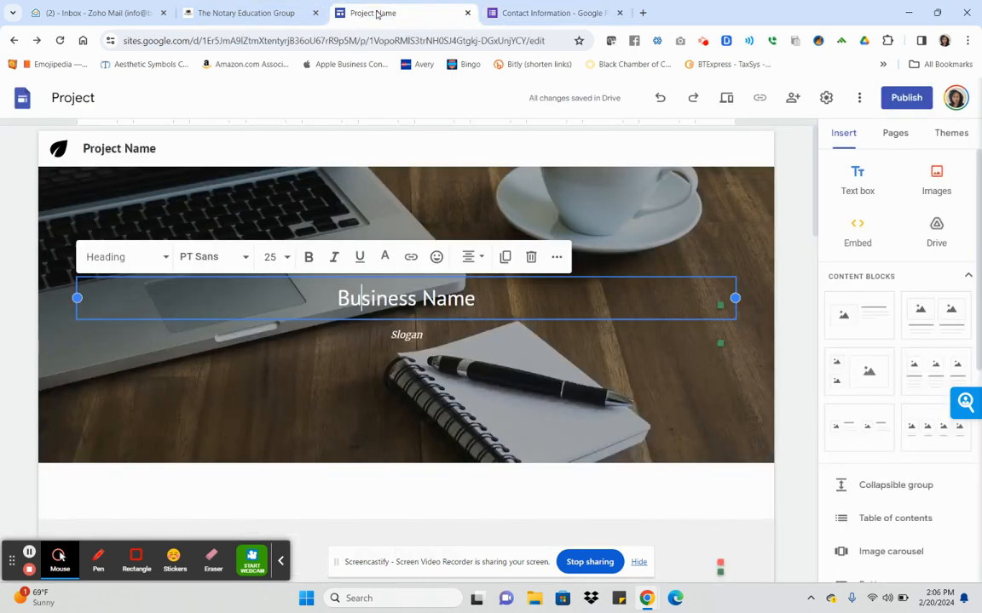
scroll(673, 485, down, 9)
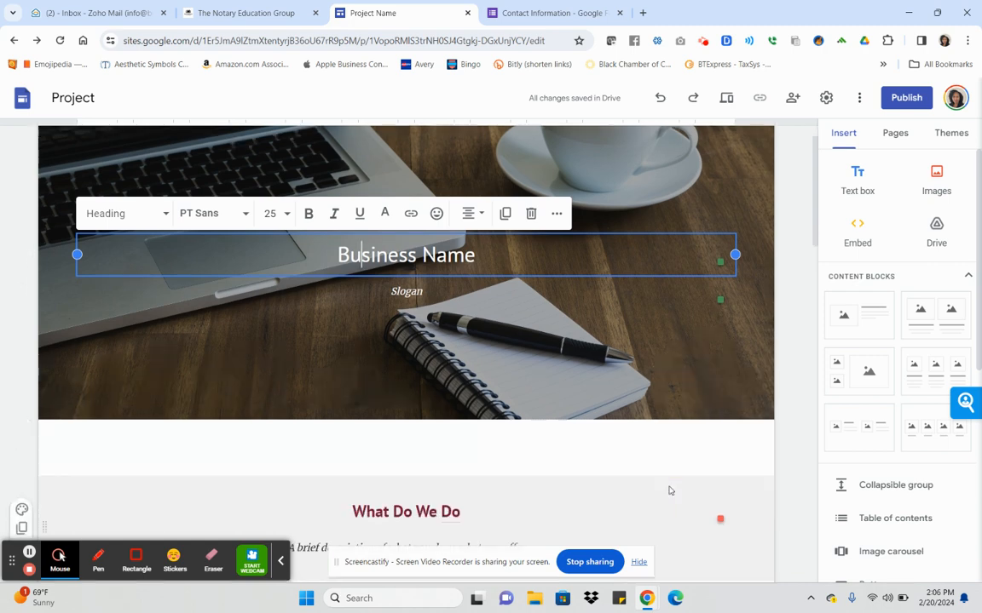
scroll(668, 486, down, 6)
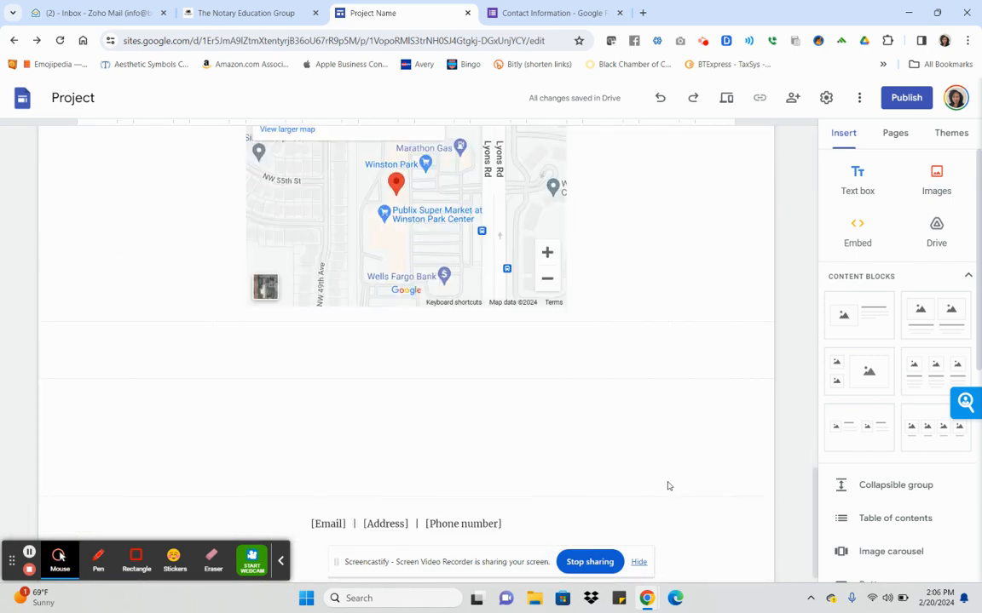
scroll(668, 485, up, 2)
scroll(668, 486, up, 1)
scroll(668, 486, down, 3)
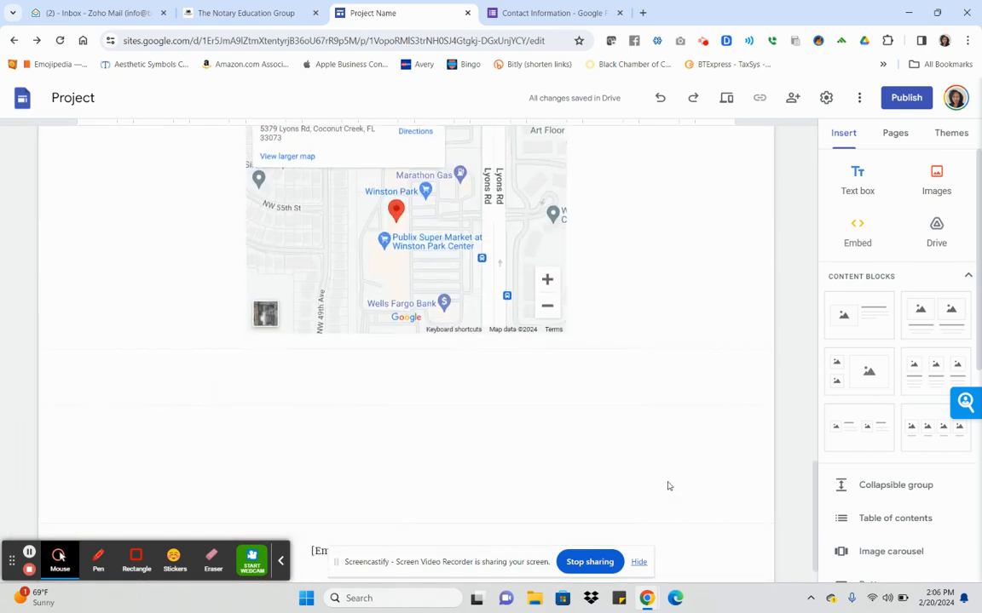
click(354, 327)
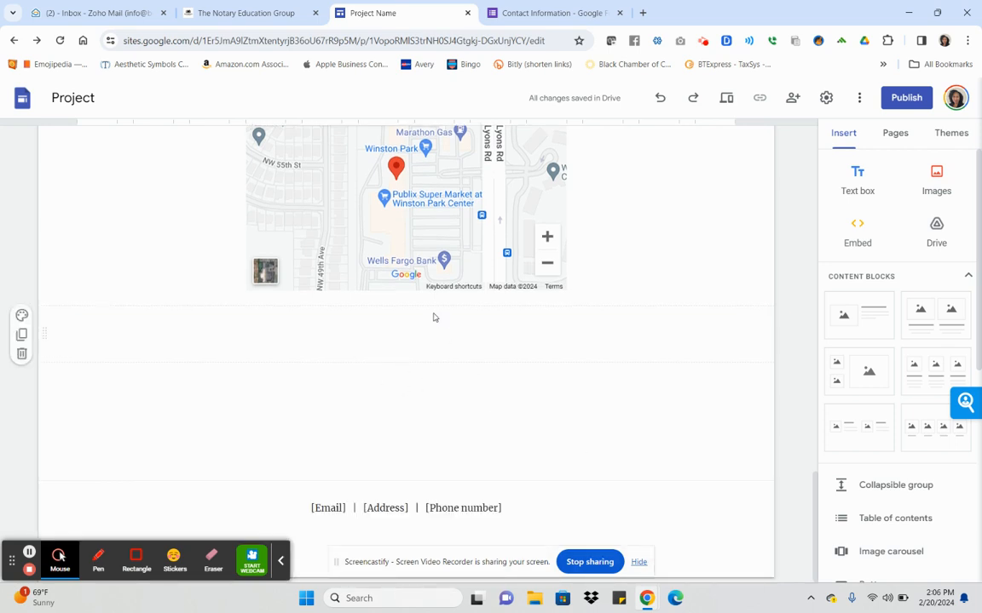
scroll(917, 491, down, 4)
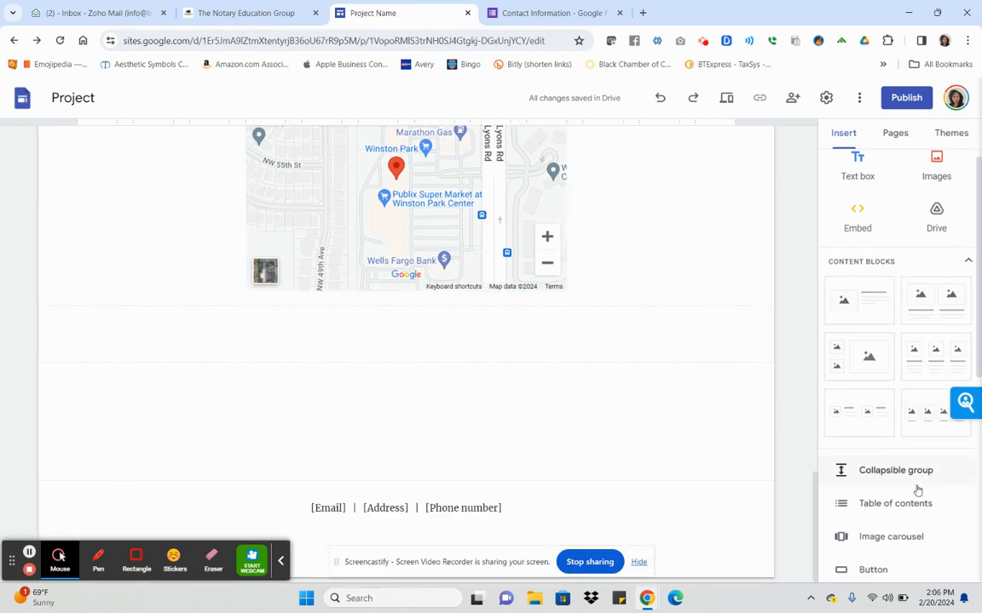
scroll(918, 490, down, 2)
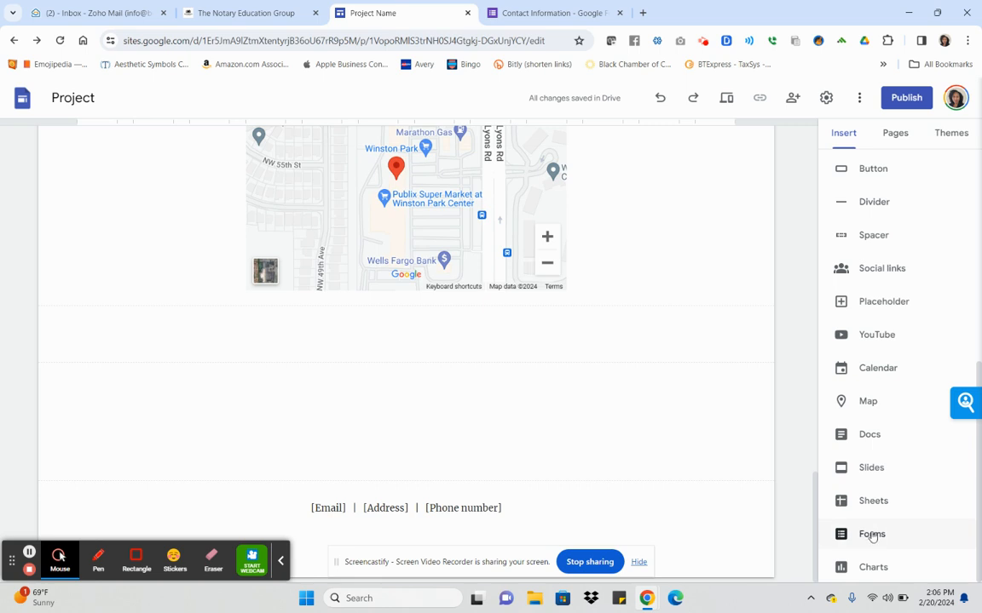
click(870, 531)
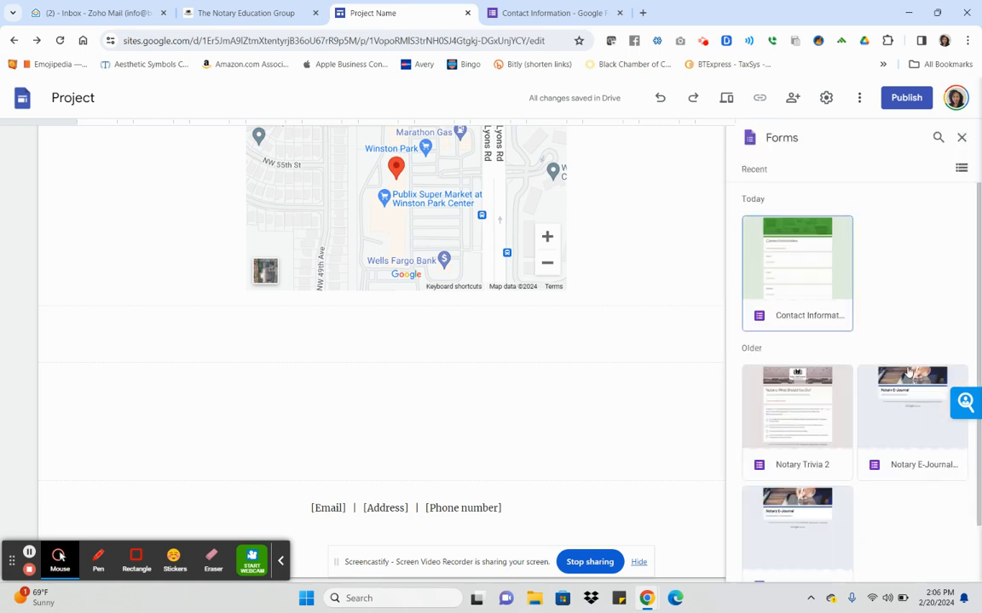
click(818, 284)
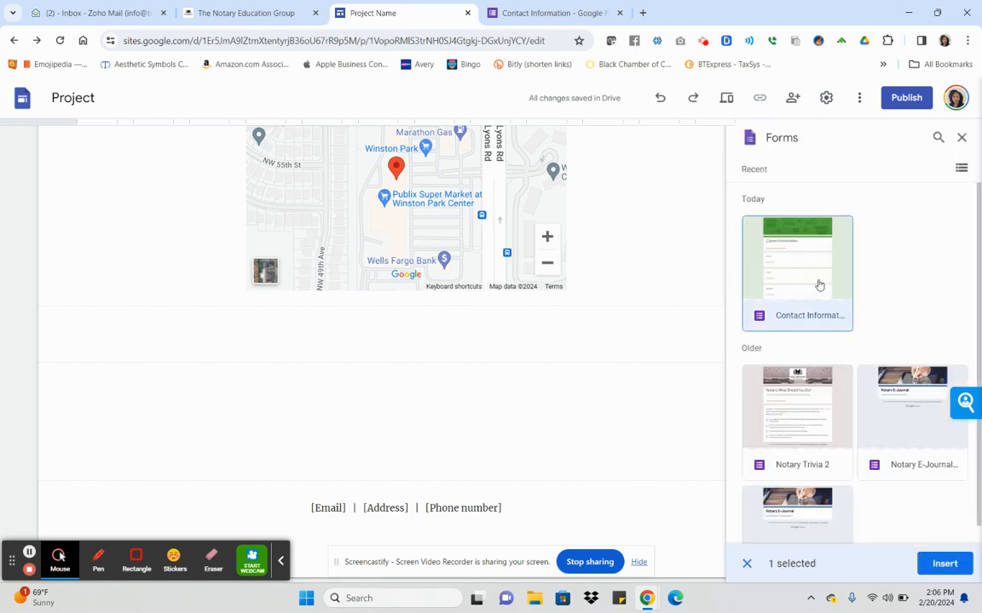
click(946, 564)
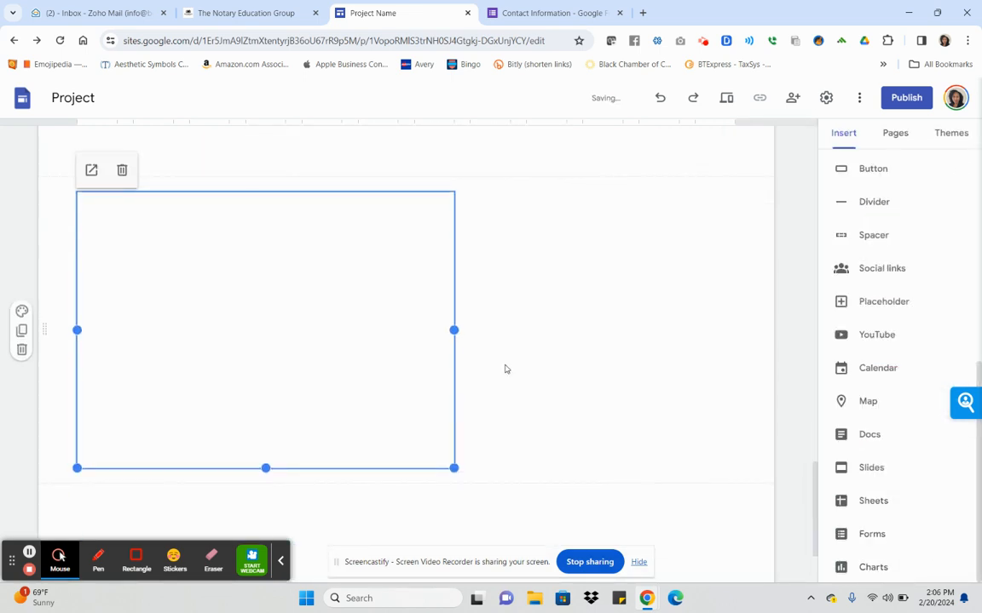
scroll(514, 374, up, 1)
drag(309, 348, 424, 328)
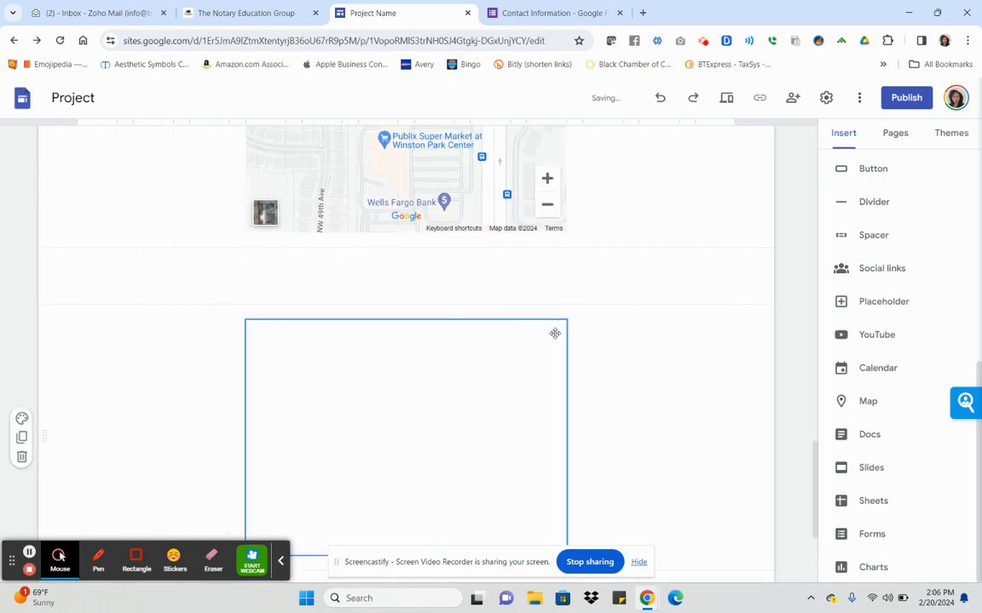
scroll(532, 399, up, 5)
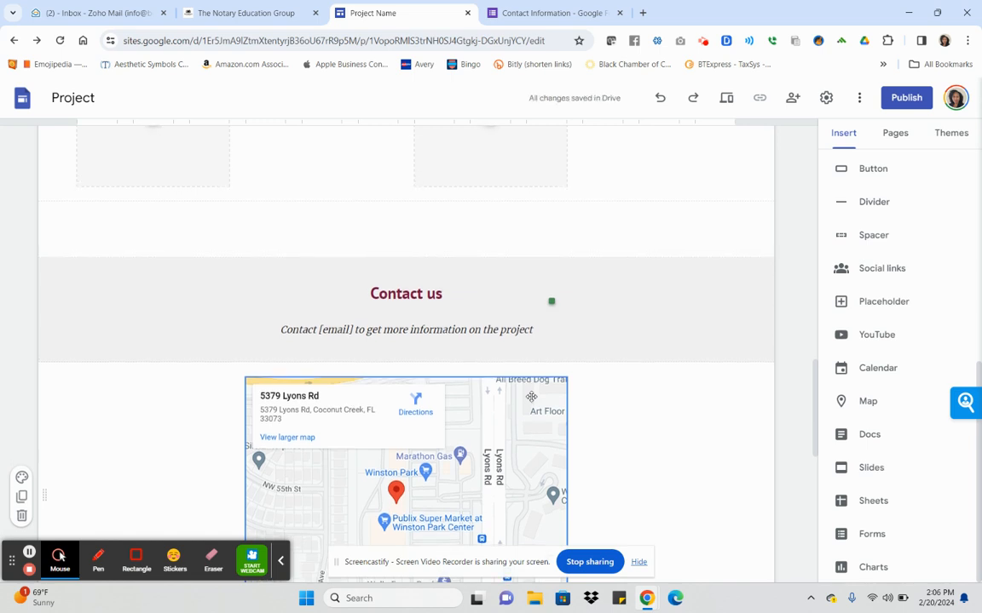
scroll(519, 290, down, 2)
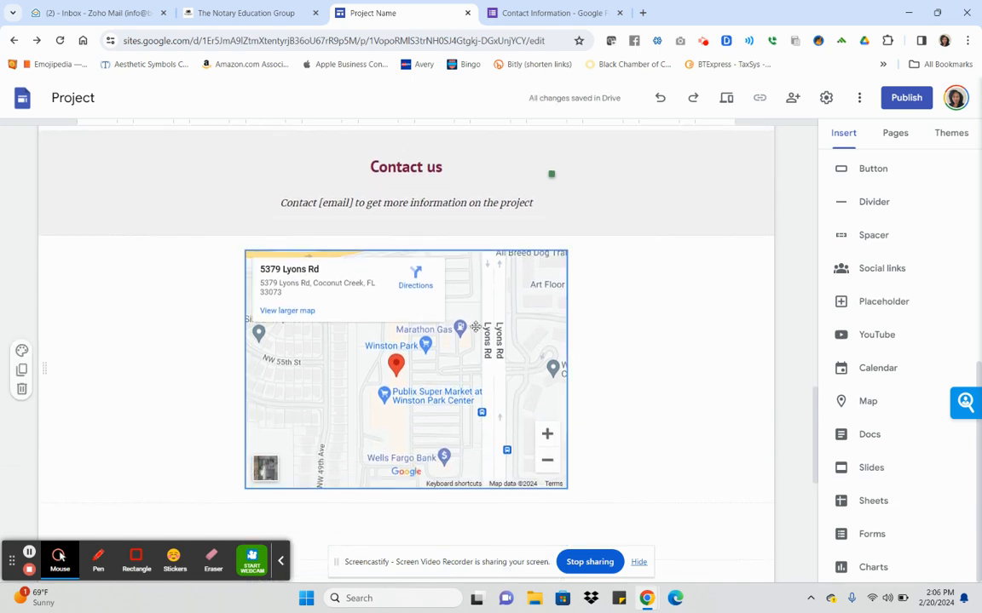
scroll(508, 186, up, 2)
scroll(475, 326, down, 4)
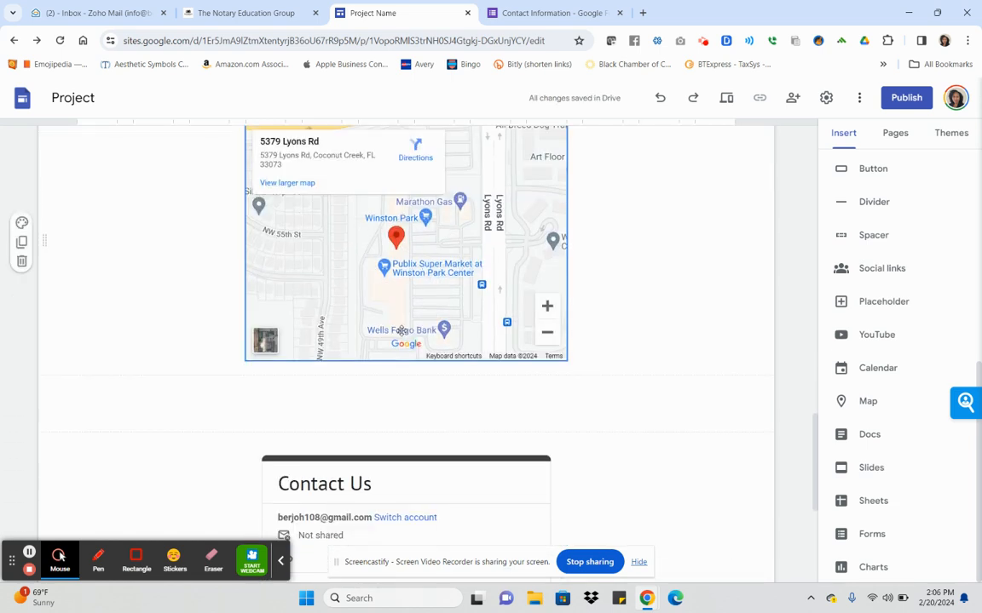
scroll(399, 272, down, 3)
scroll(454, 306, down, 2)
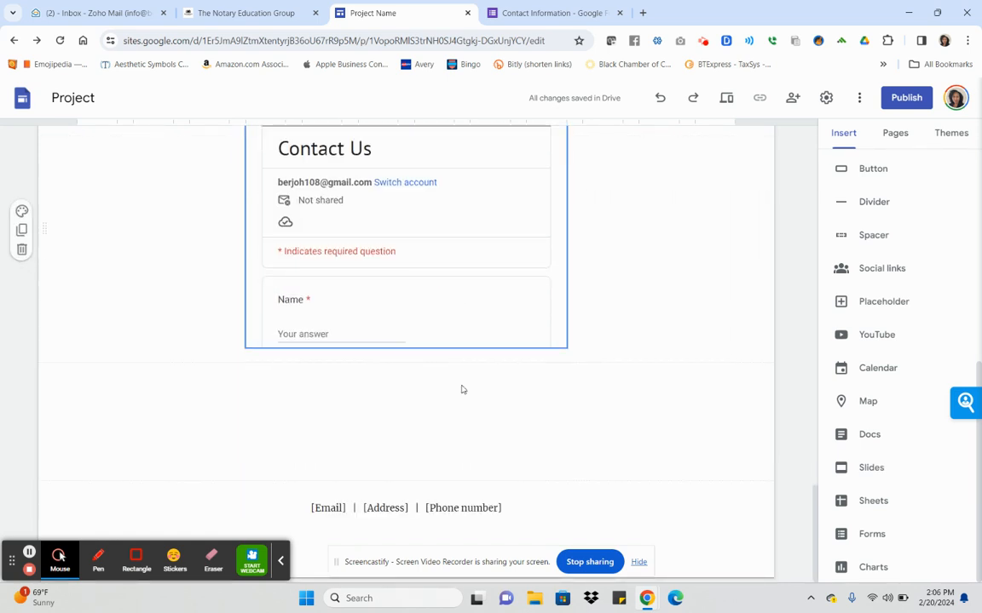
mouse_move(407, 537)
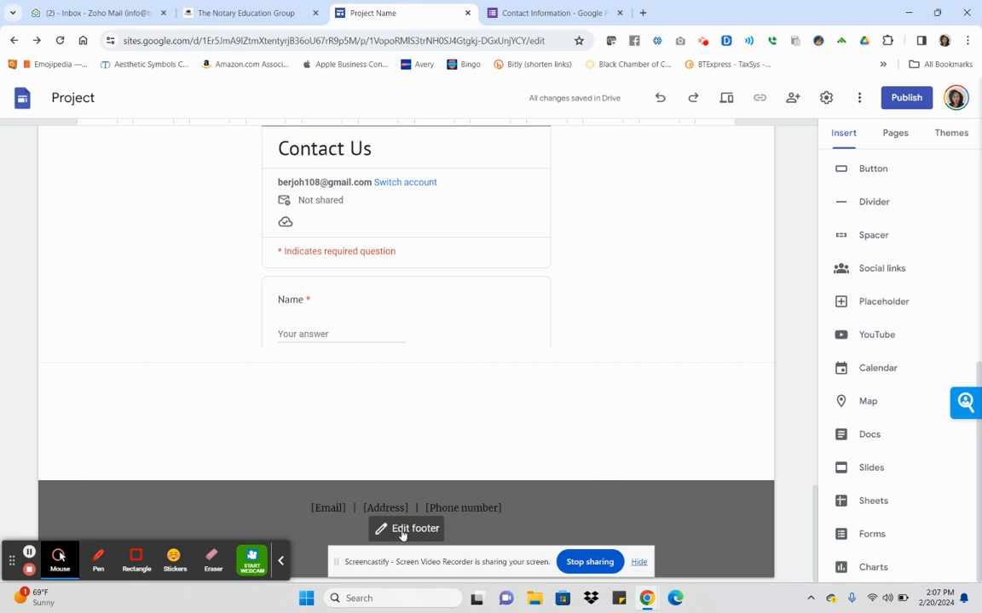
scroll(705, 437, up, 15)
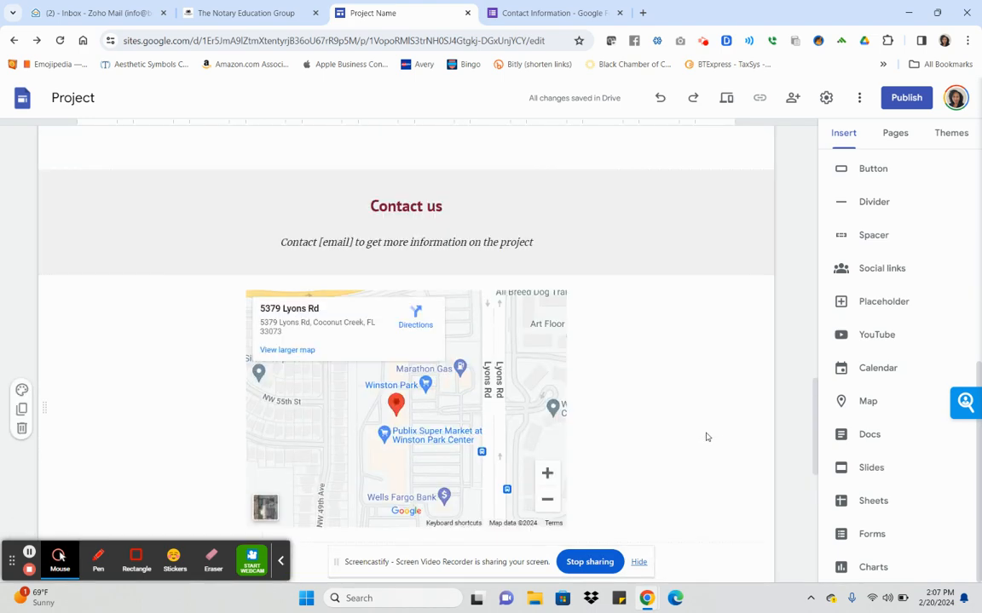
scroll(706, 435, up, 5)
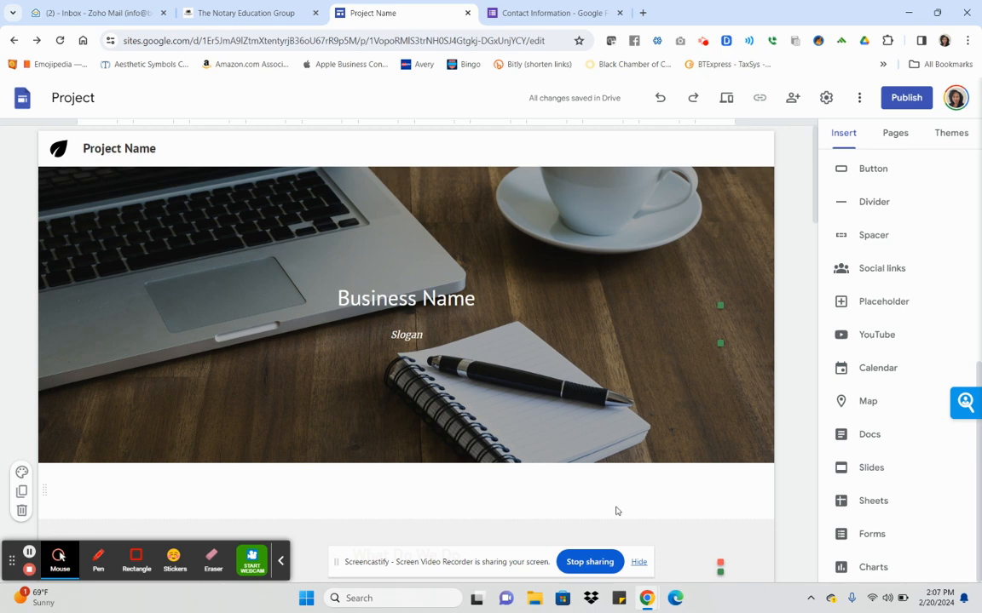
scroll(583, 377, down, 6)
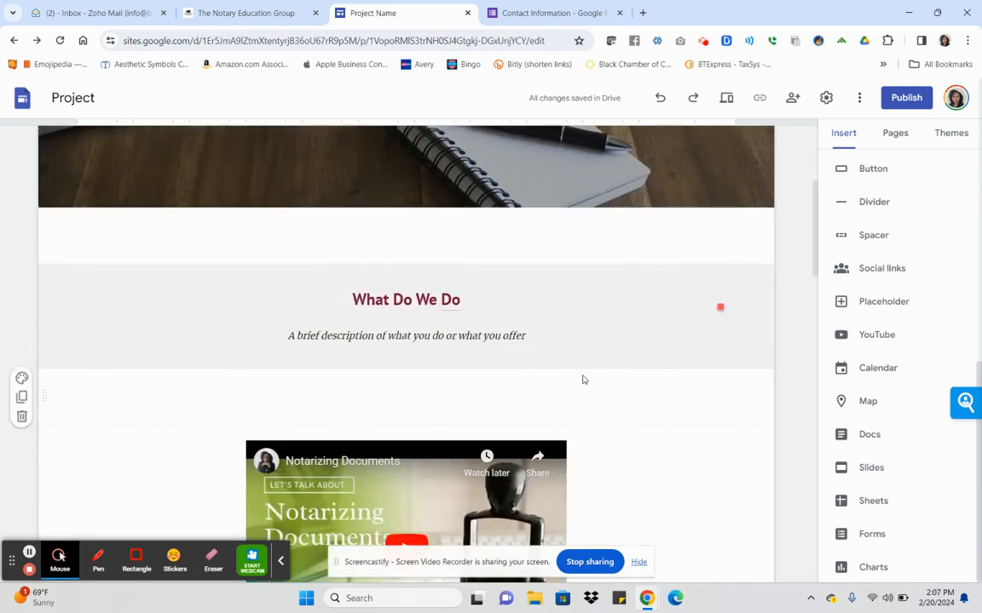
scroll(583, 380, down, 8)
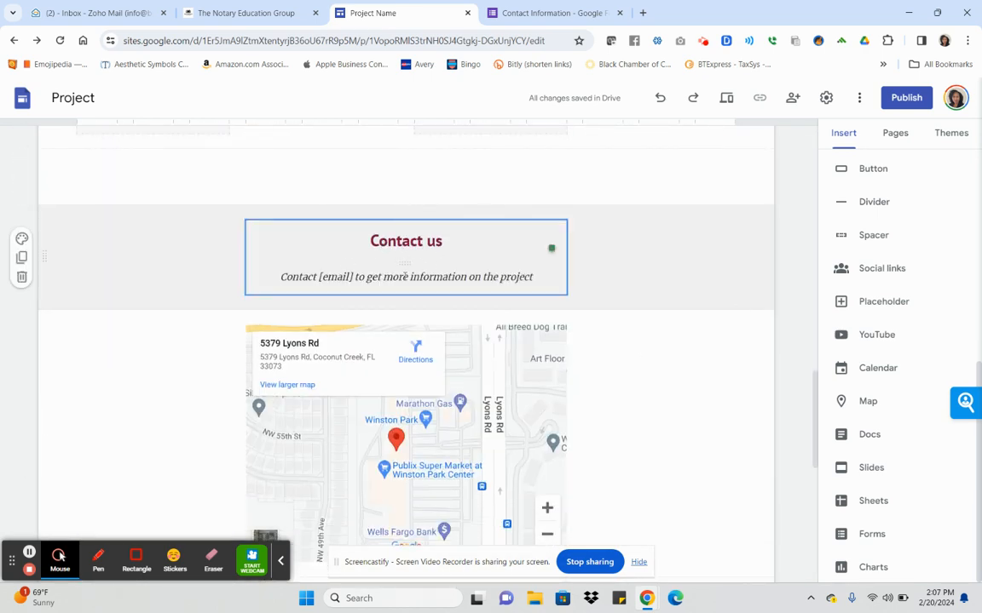
scroll(421, 275, down, 5)
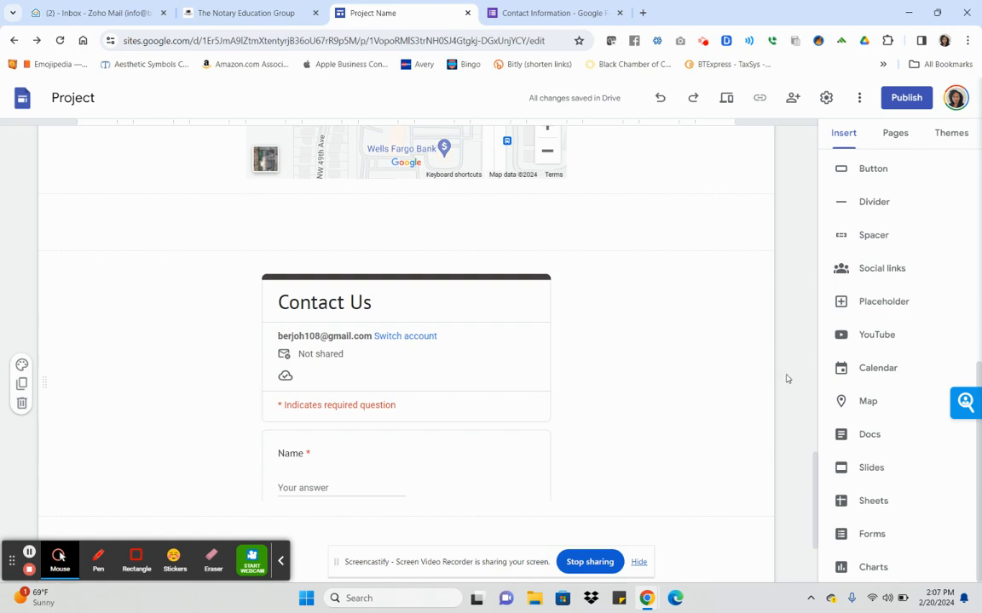
scroll(647, 347, up, 4)
scroll(648, 347, up, 15)
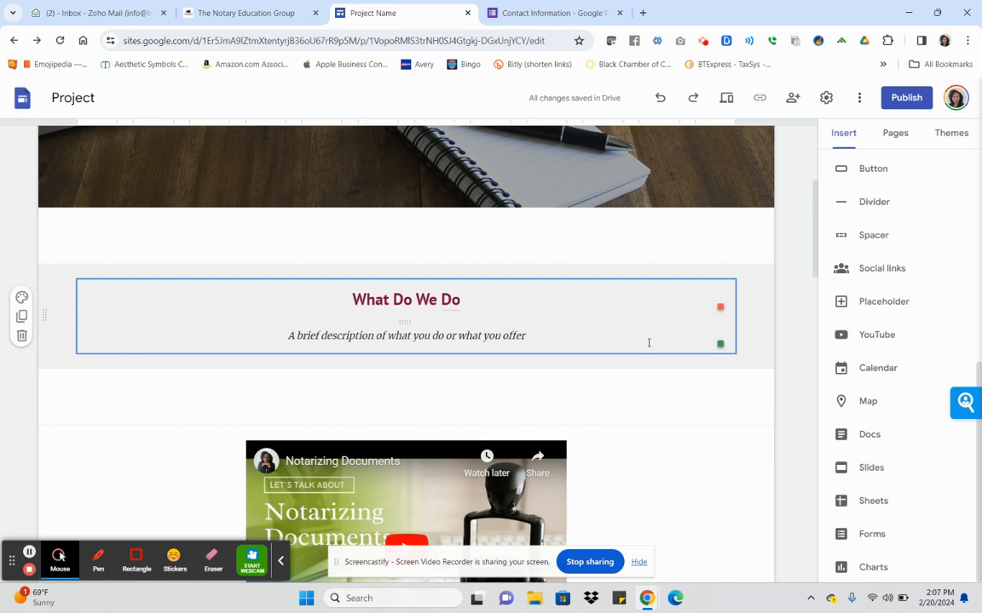
scroll(679, 346, up, 3)
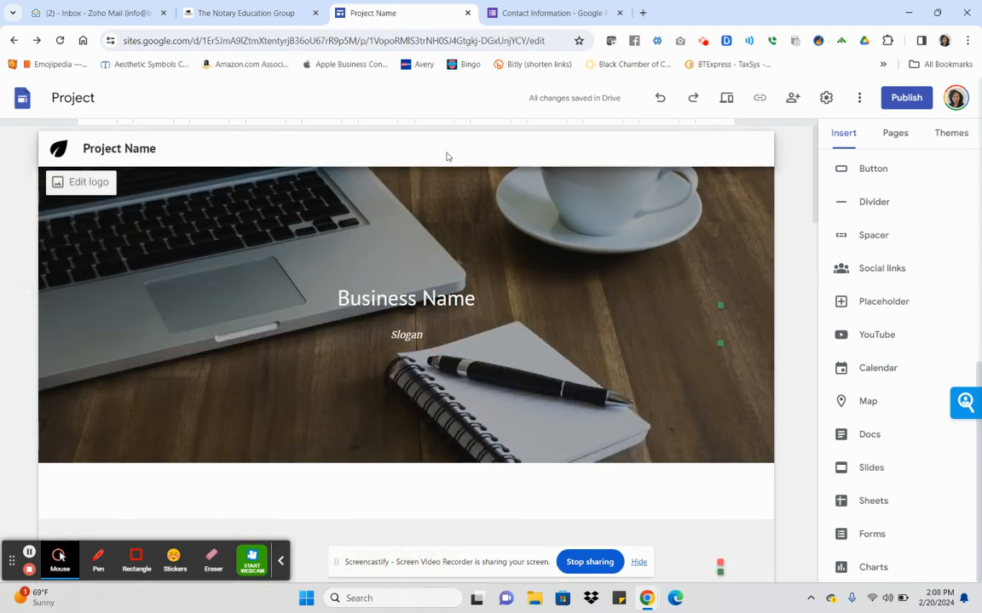
scroll(346, 290, down, 3)
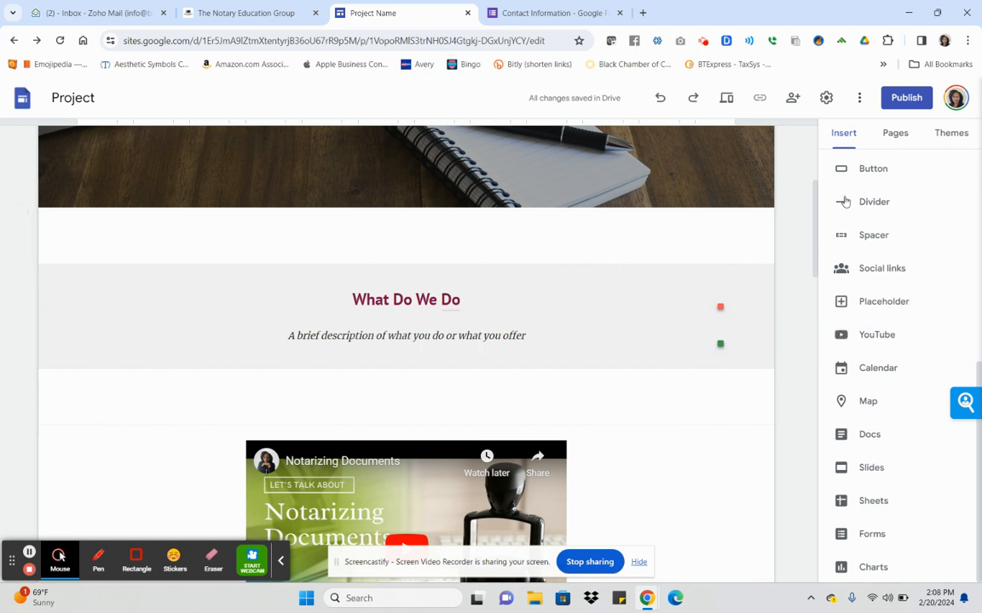
Add a text box below the banner reading 'Home | About | Contact | Book Now'.
scroll(891, 361, up, 5)
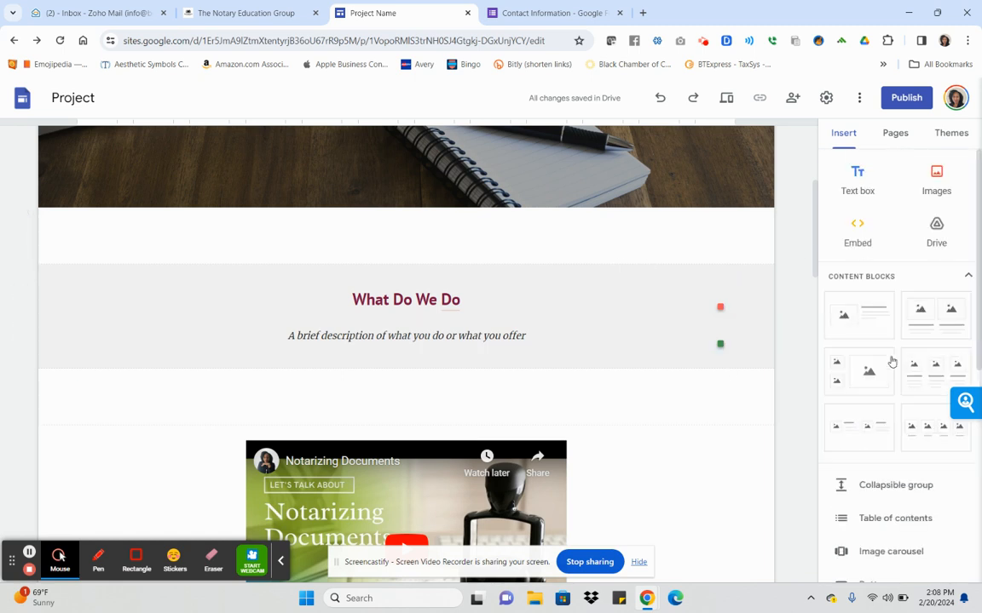
click(853, 189)
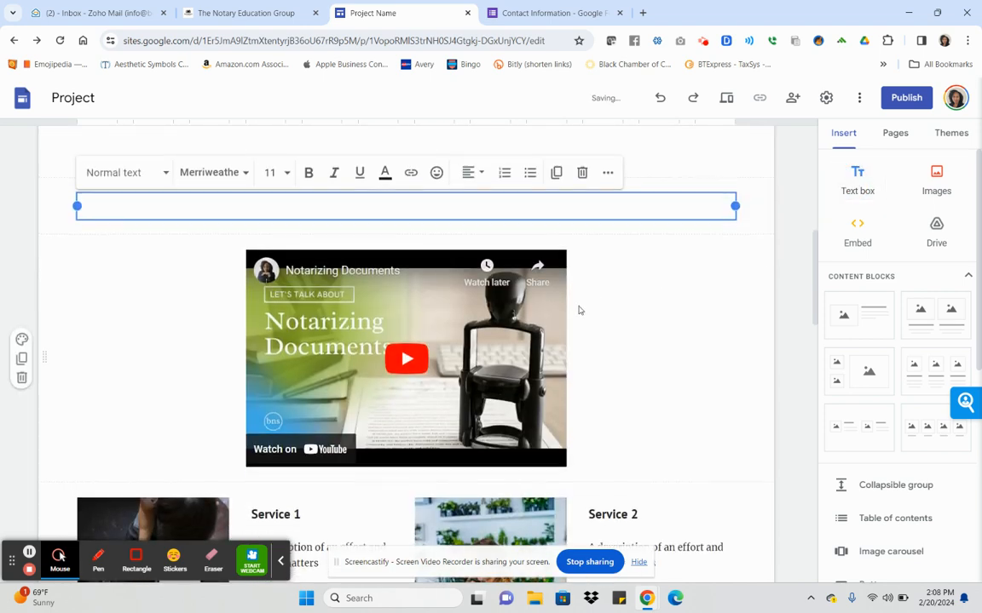
scroll(579, 310, up, 3)
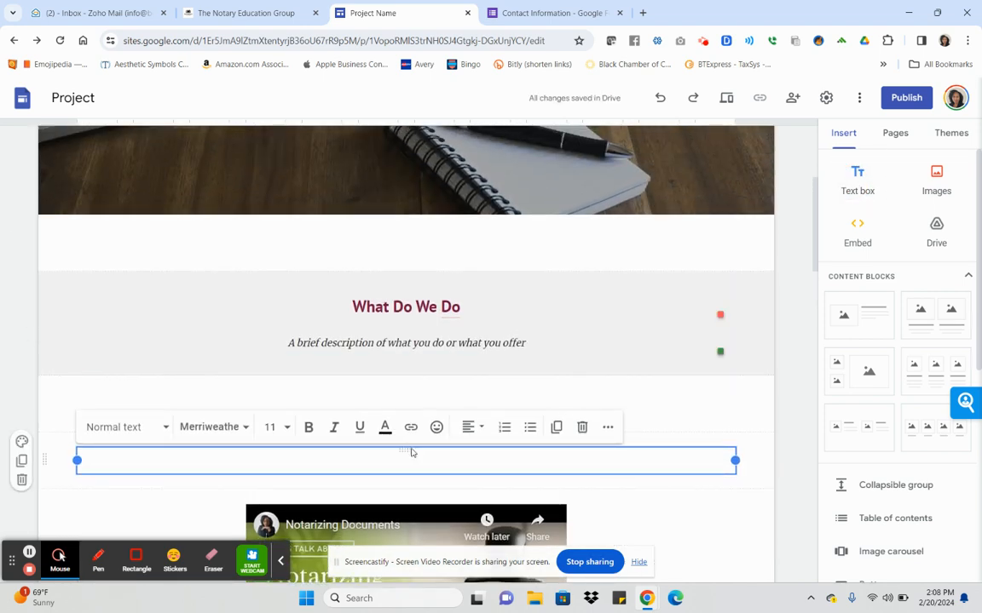
drag(401, 452, 405, 235)
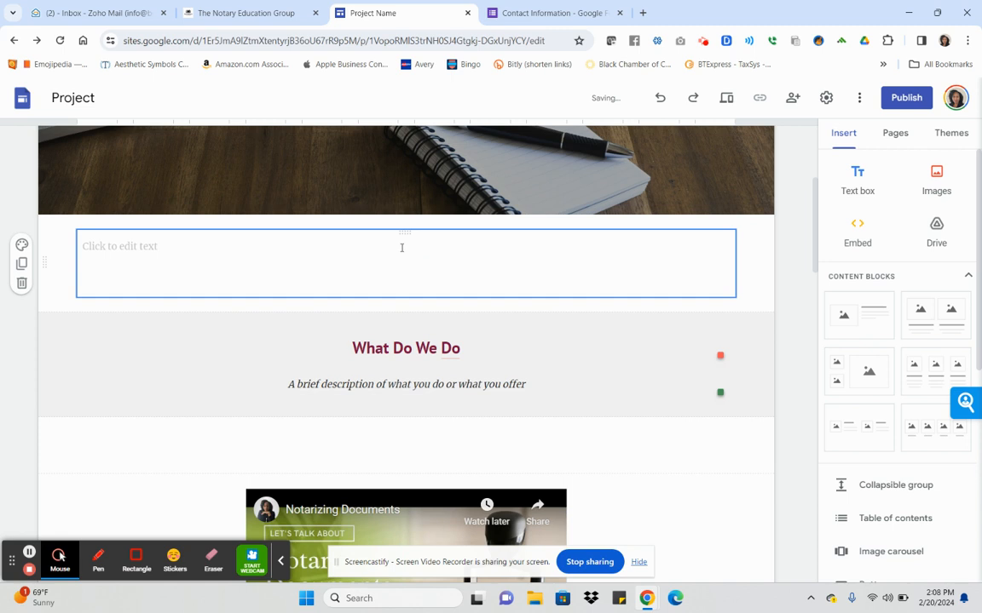
click(401, 247)
text(Home)
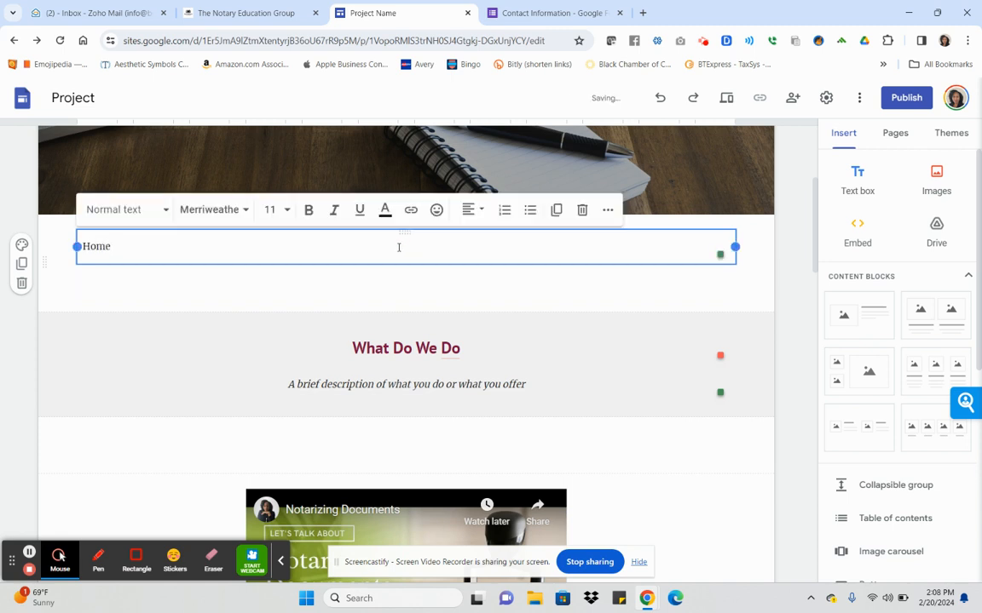
text( | About | Contact | Book Now)
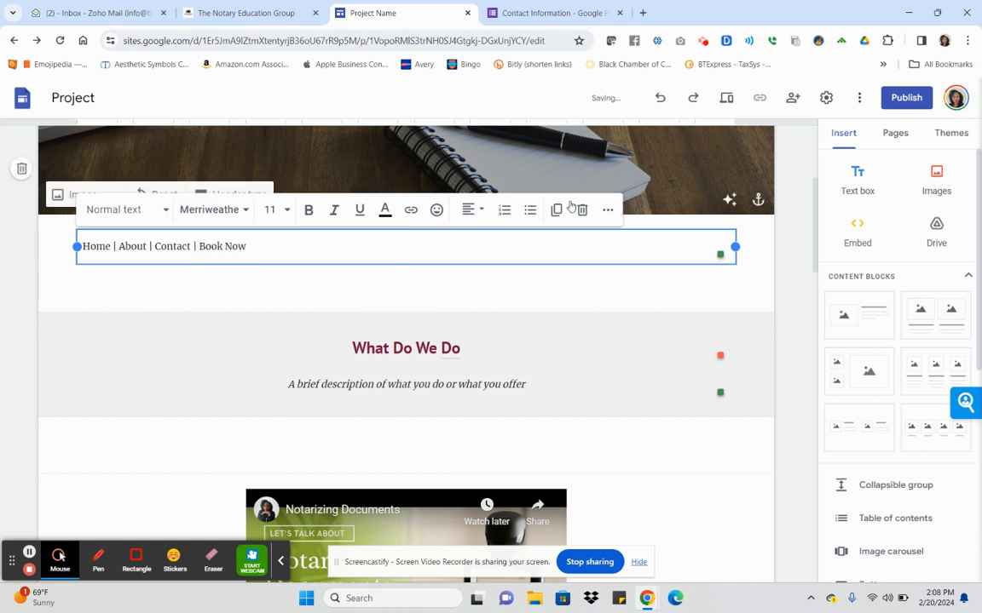
Center the navigation line within its text box.
triple_click(237, 247)
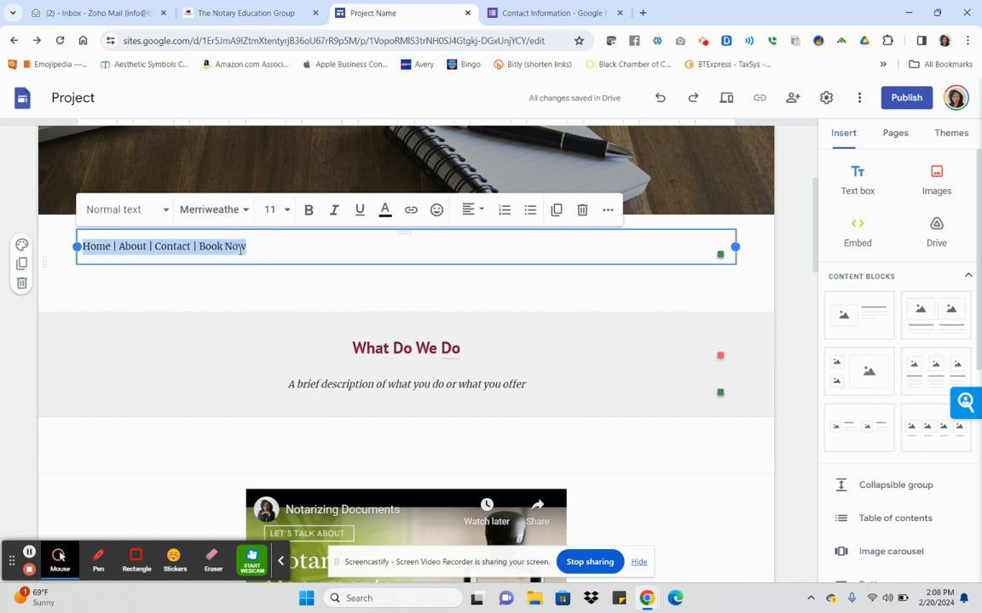
click(483, 213)
click(470, 279)
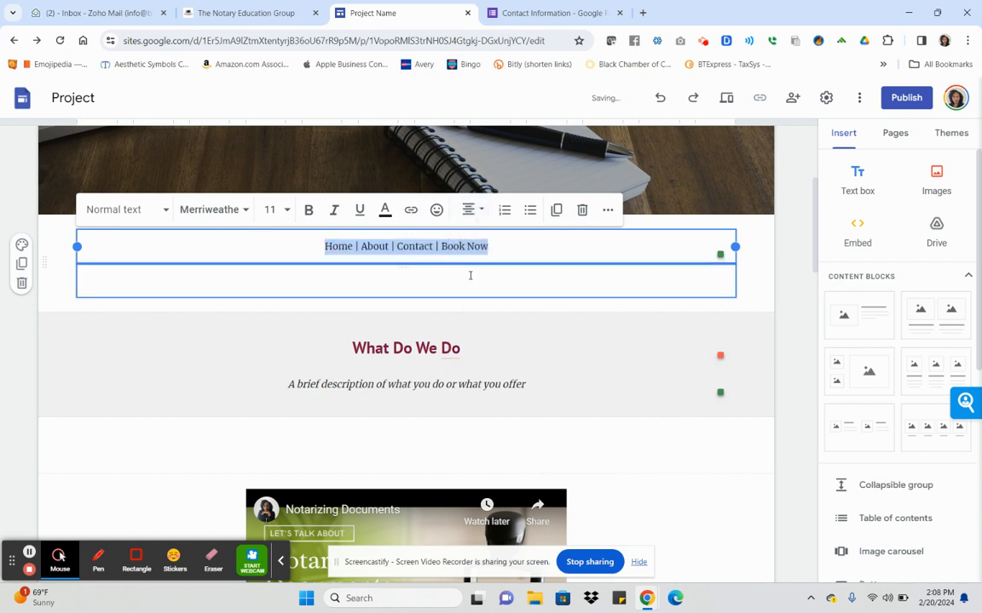
click(533, 250)
click(770, 263)
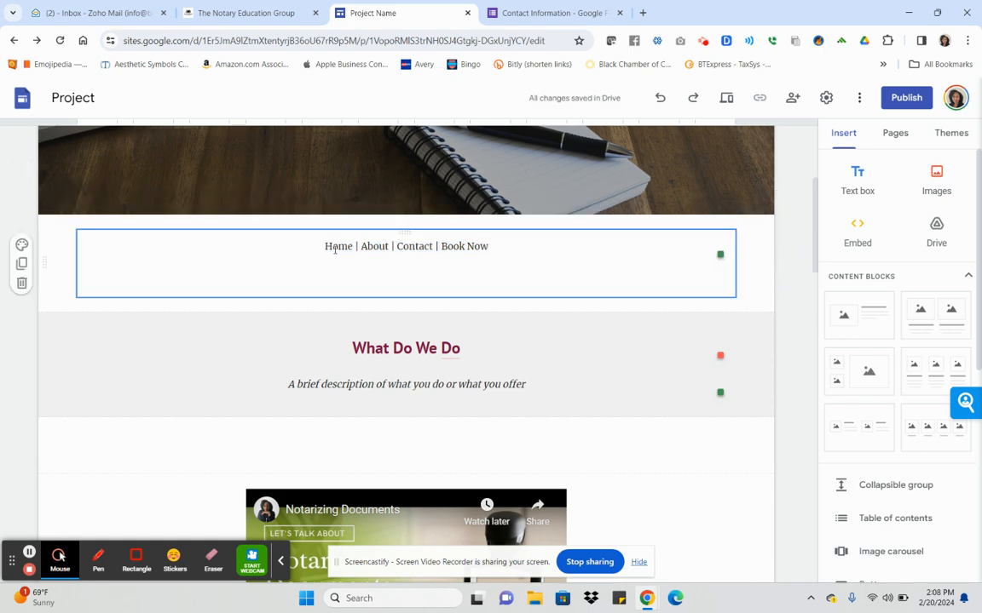
scroll(335, 249, up, 3)
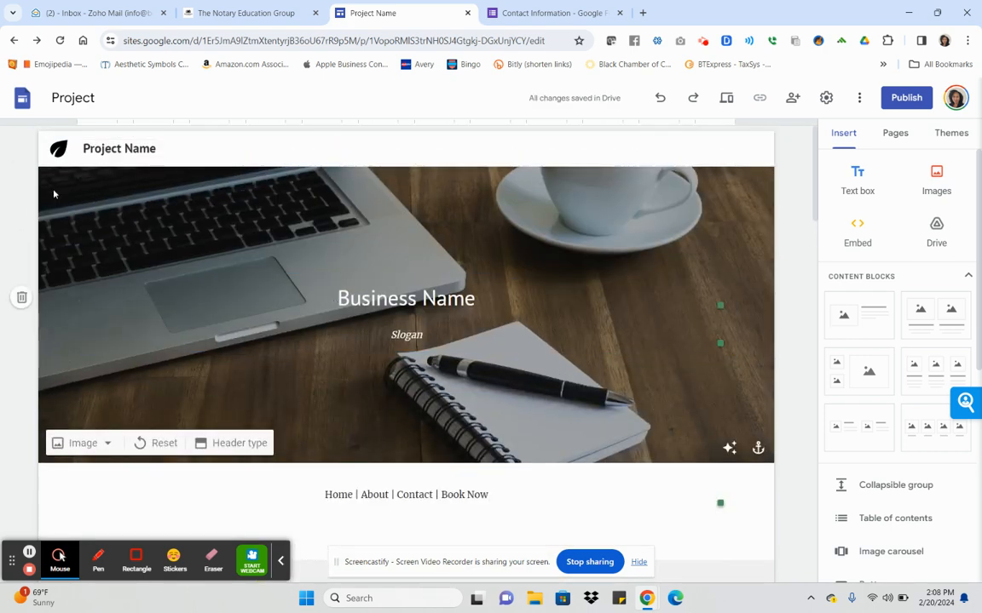
scroll(509, 254, down, 2)
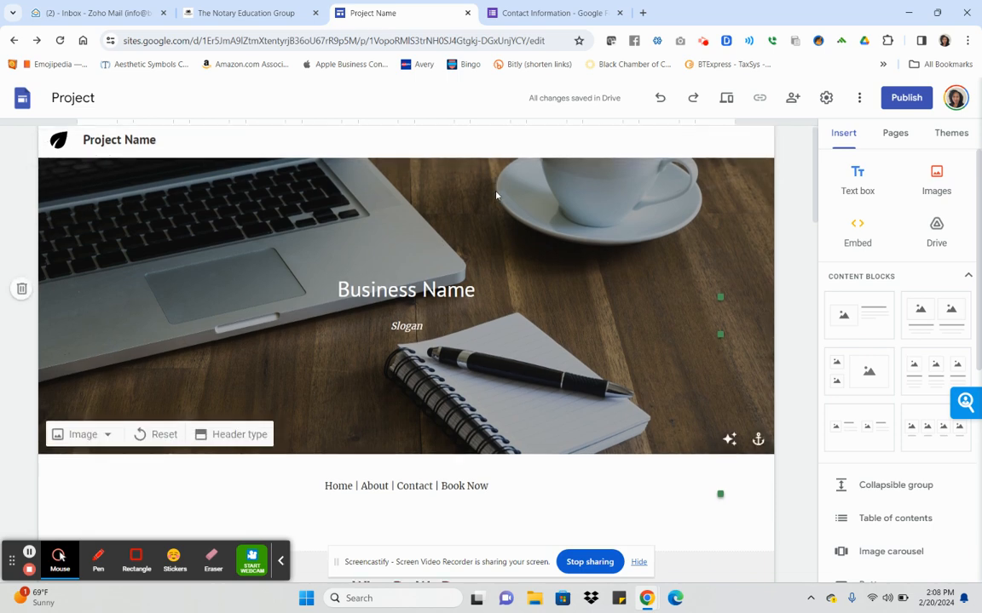
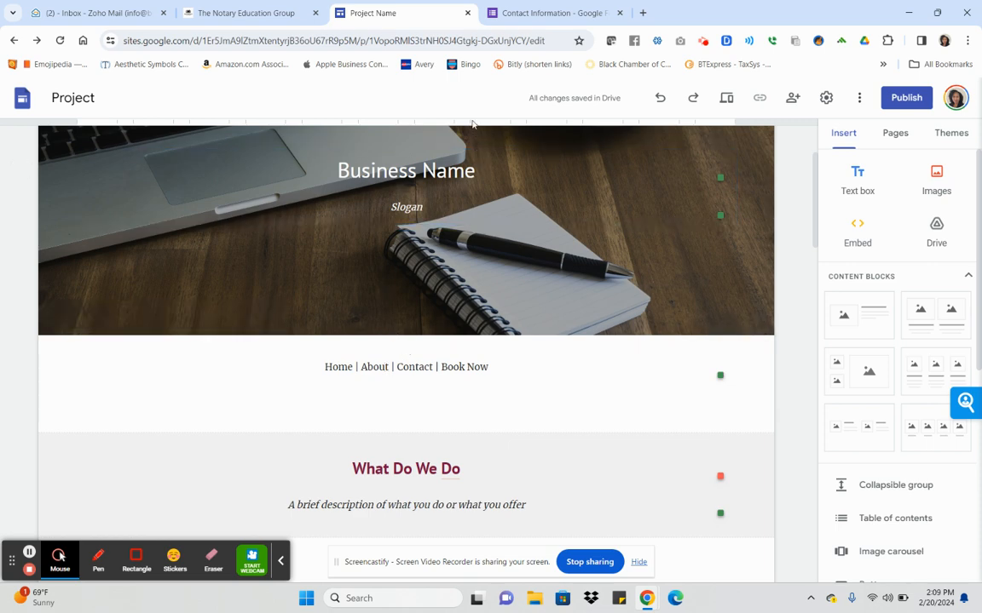
Select the word 'Home' in the centered navigation text.
scroll(482, 155, down, 2)
scroll(481, 155, down, 5)
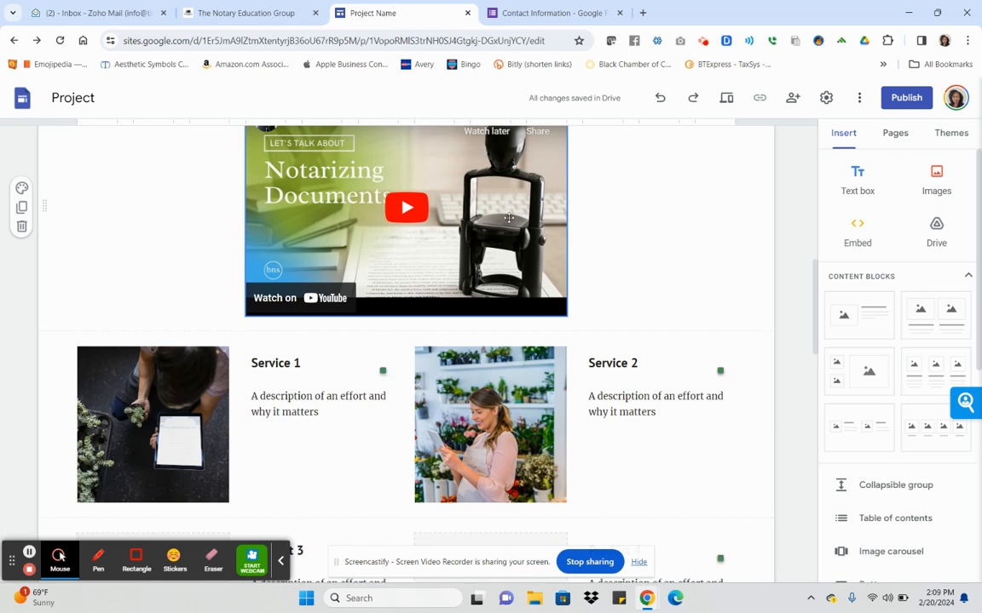
scroll(509, 396, down, 3)
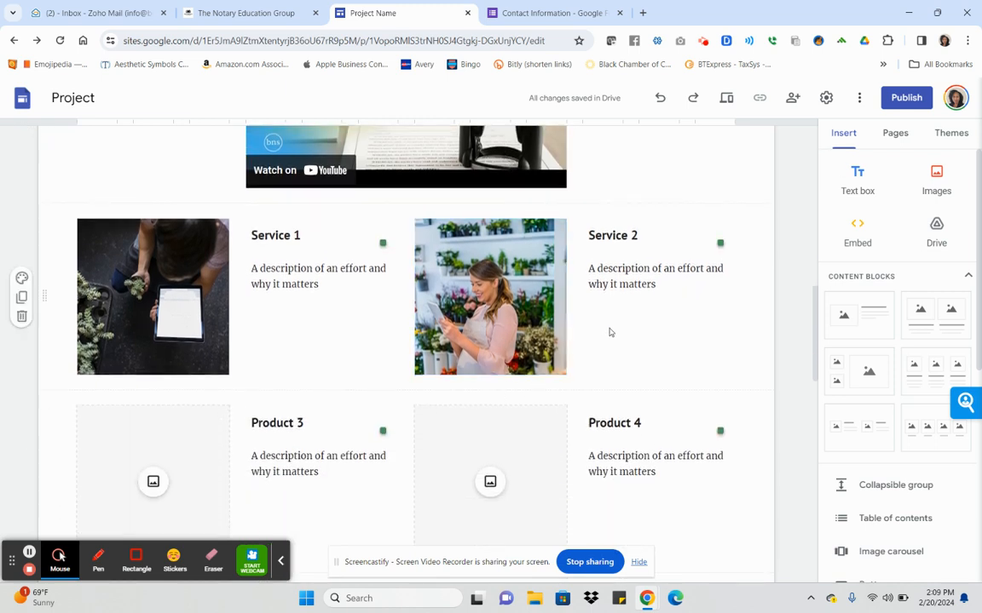
scroll(609, 331, up, 9)
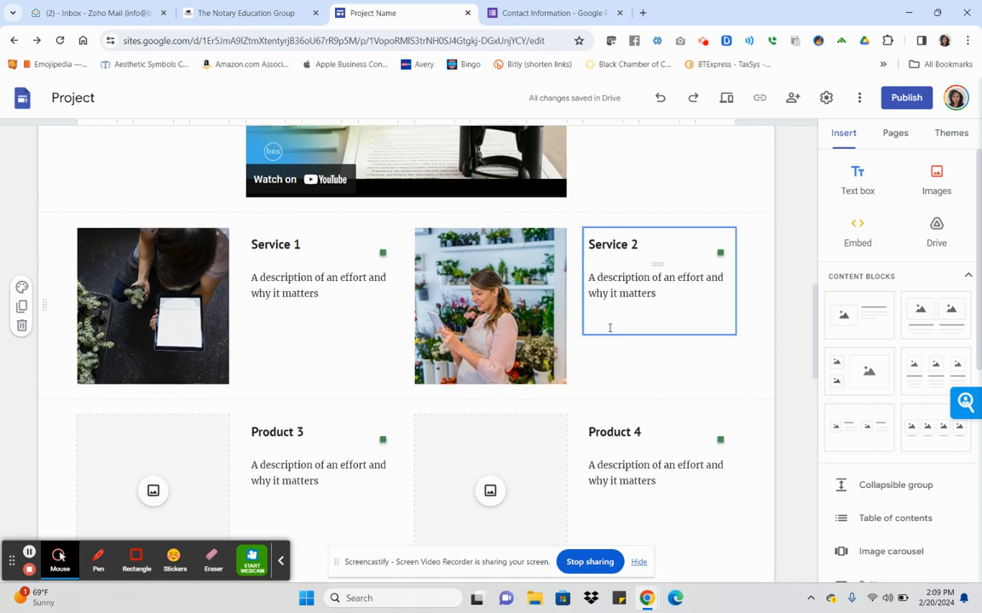
scroll(610, 327, up, 1)
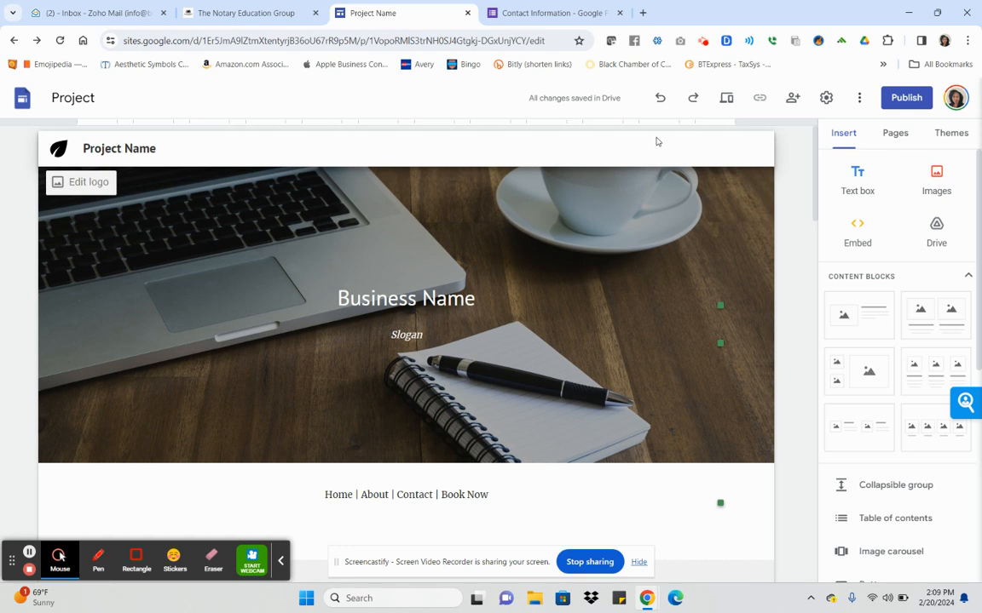
scroll(658, 141, down, 10)
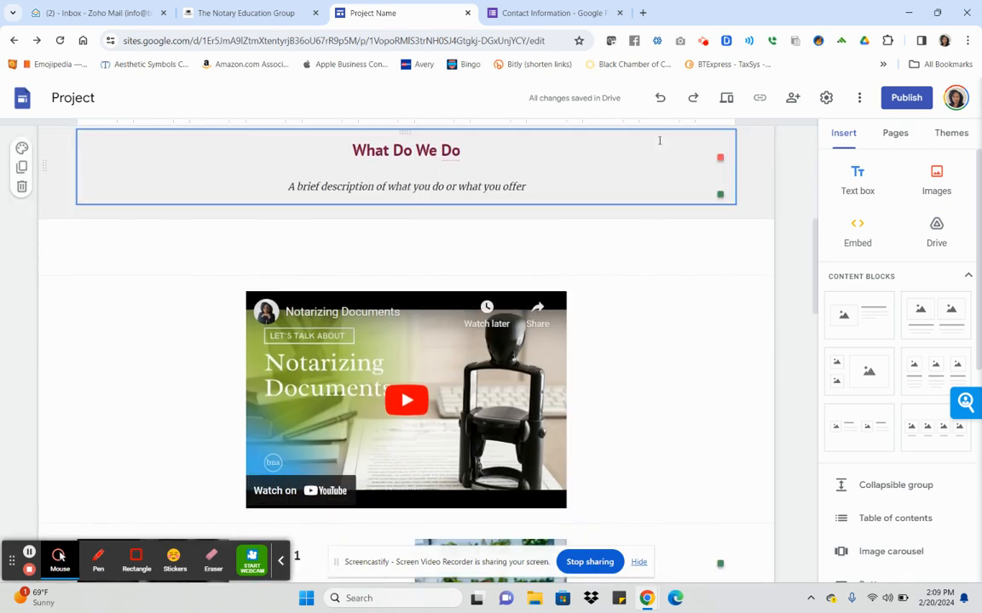
scroll(658, 145, down, 2)
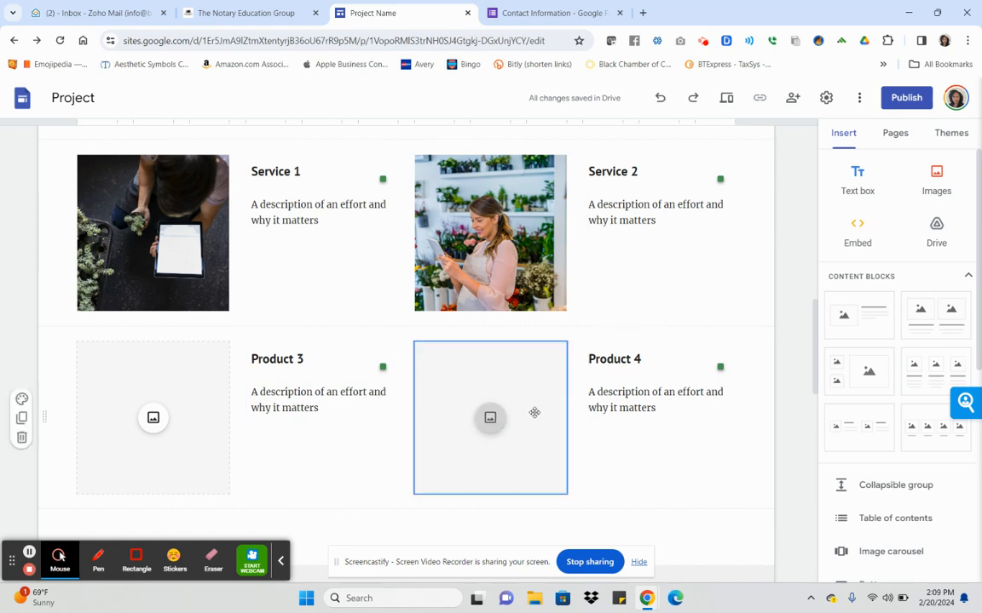
scroll(534, 412, up, 5)
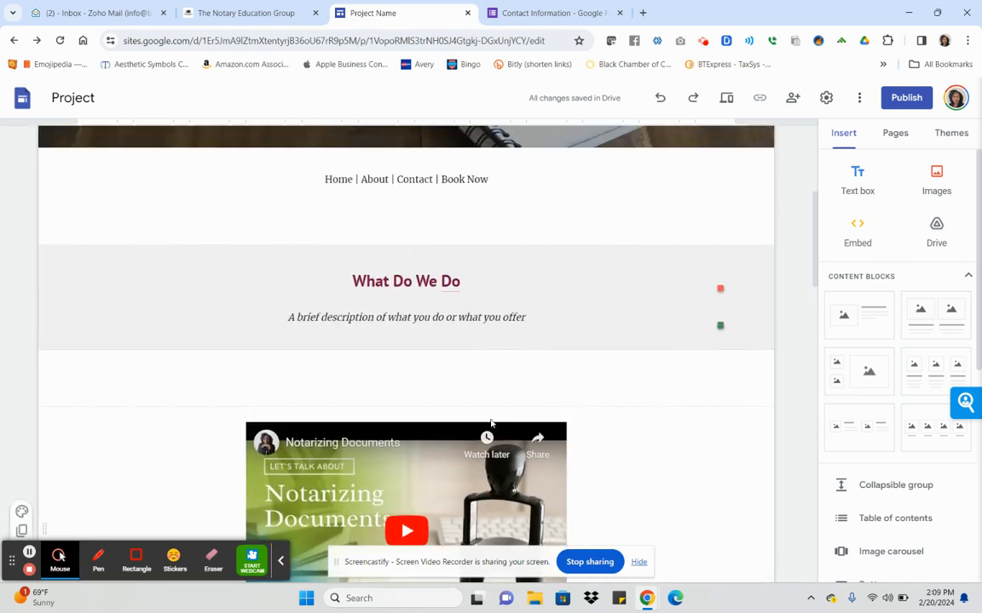
scroll(475, 401, up, 2)
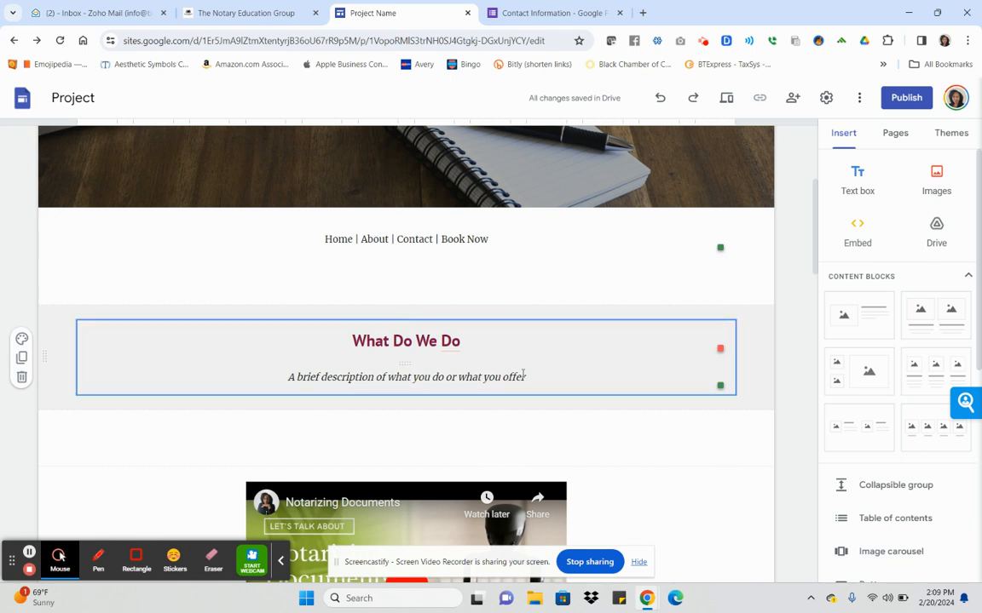
click(327, 240)
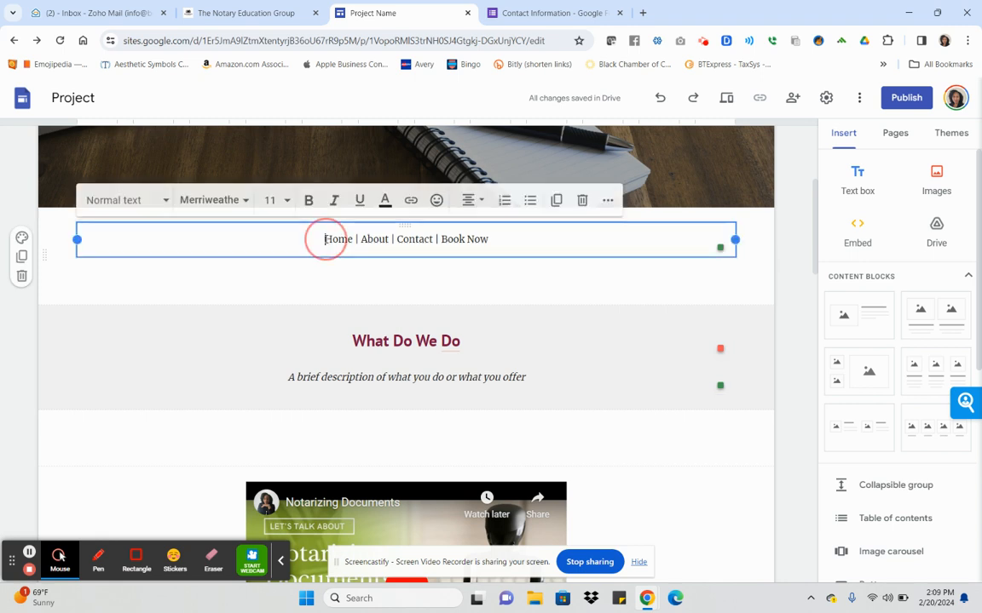
double_click(341, 239)
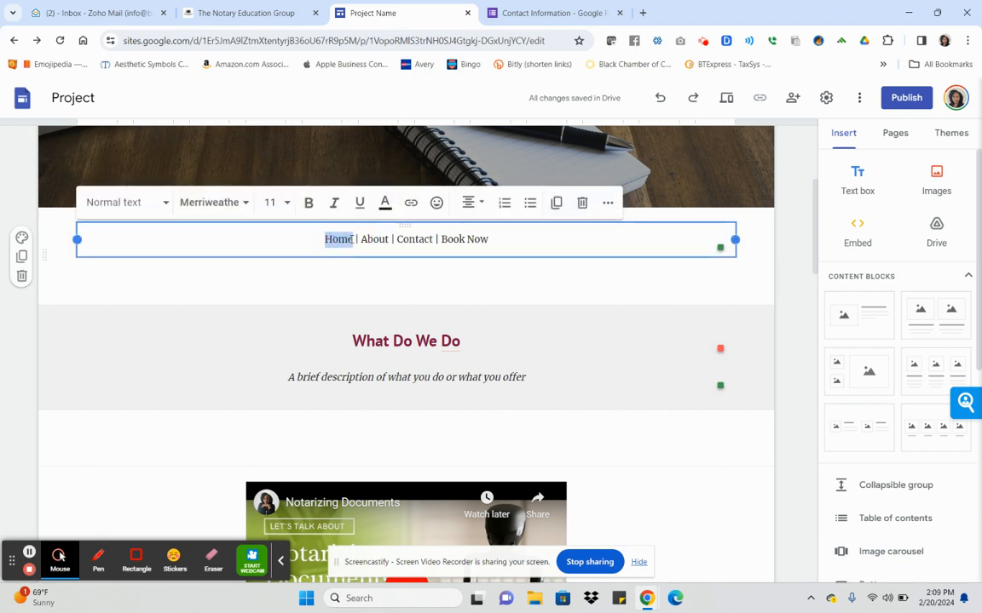
Try adding a link to 'Home', cancel it, and show the Pages list containing only Home.
click(413, 205)
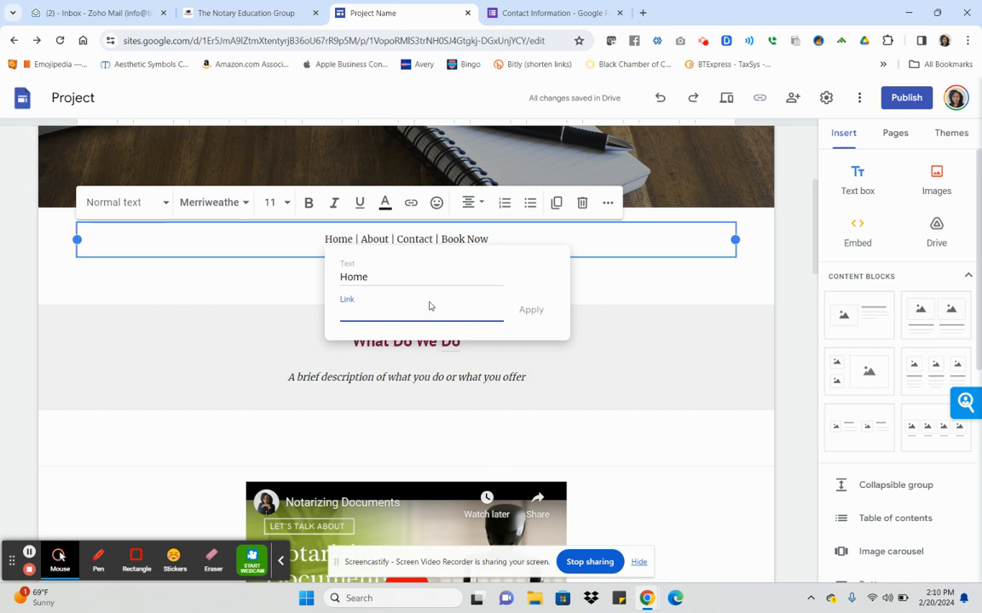
click(646, 329)
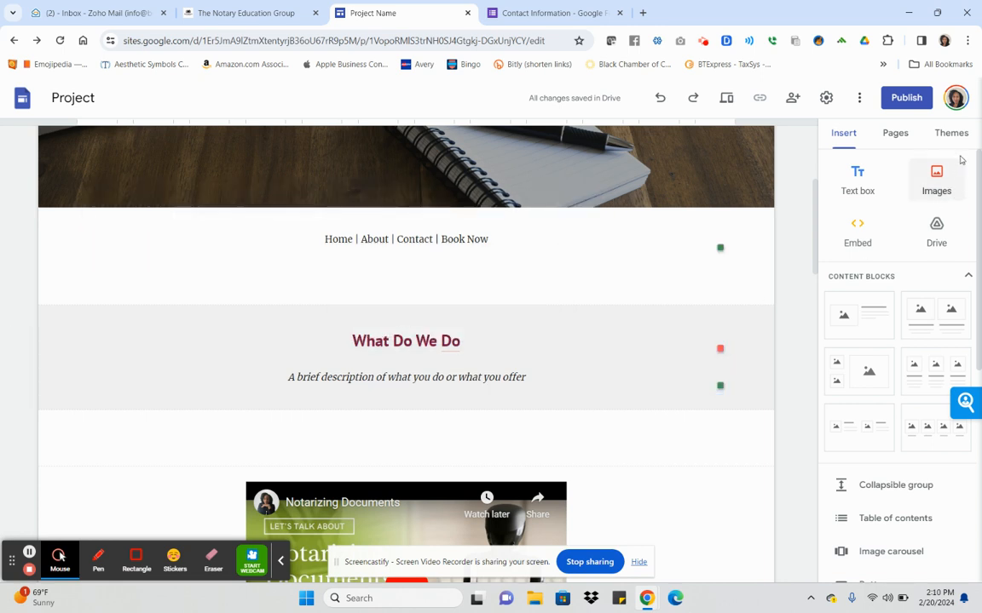
click(901, 134)
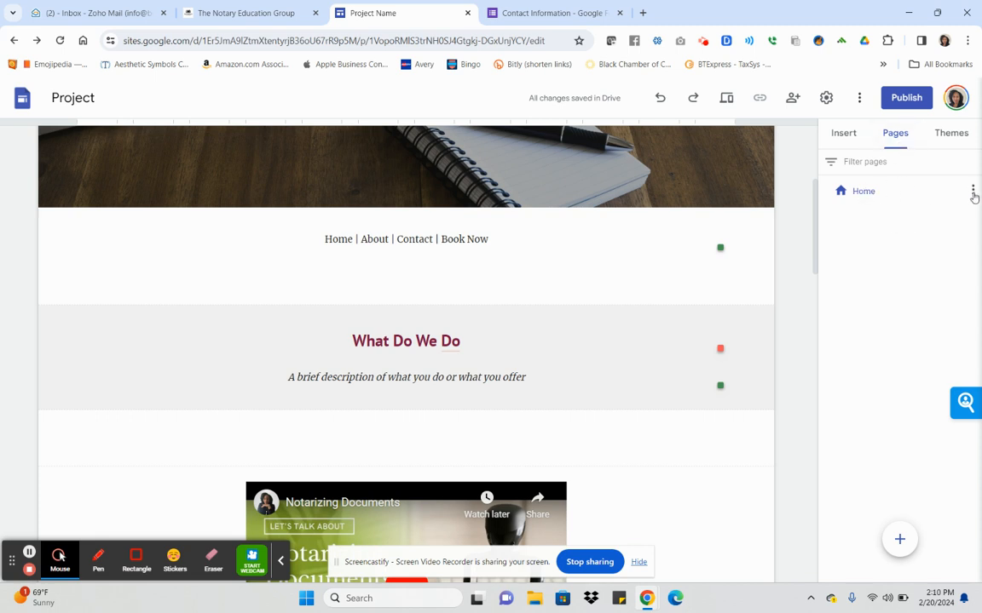
click(972, 191)
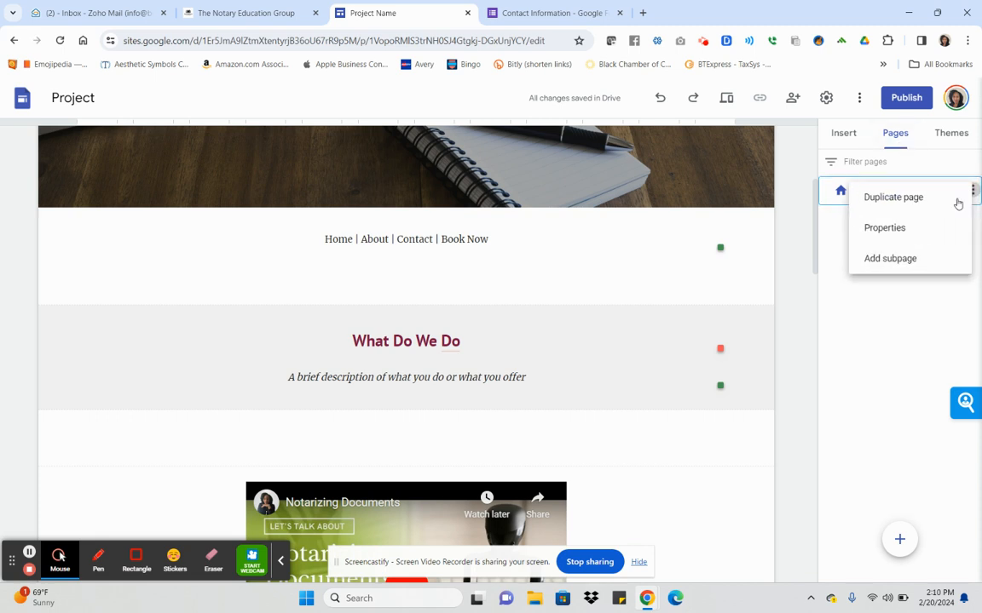
click(873, 236)
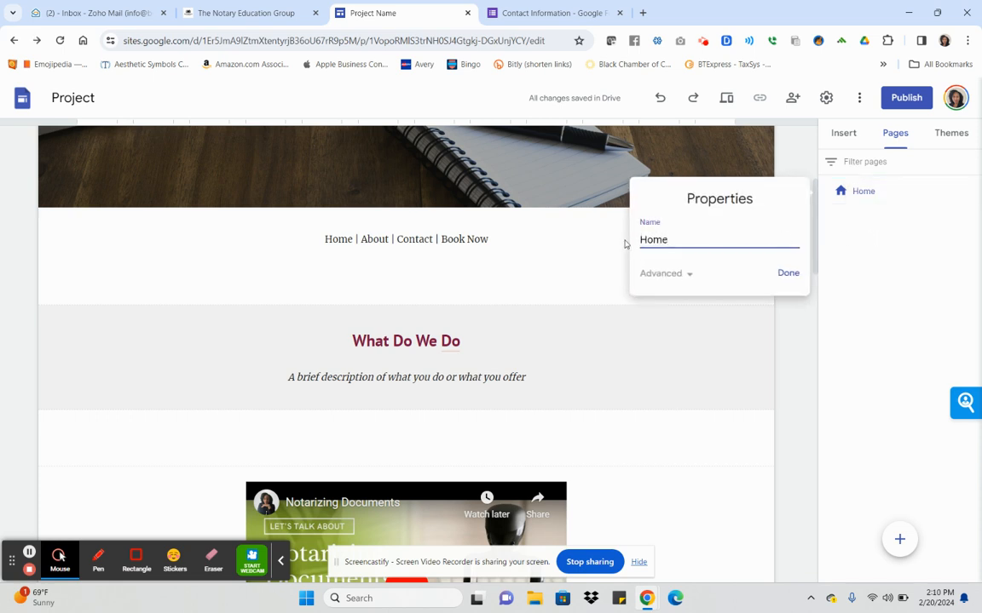
click(687, 274)
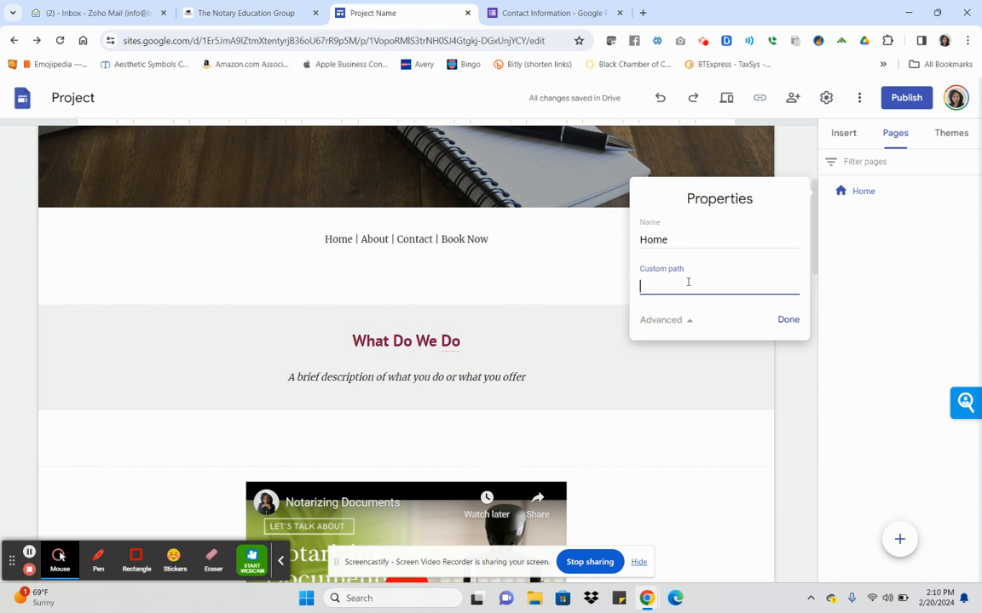
click(788, 319)
double_click(334, 241)
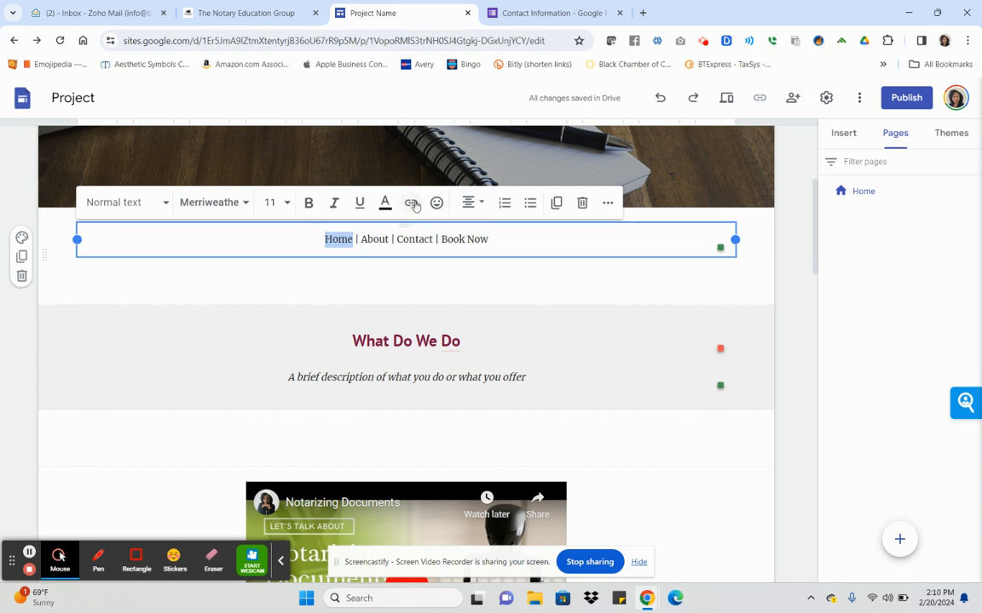
click(411, 203)
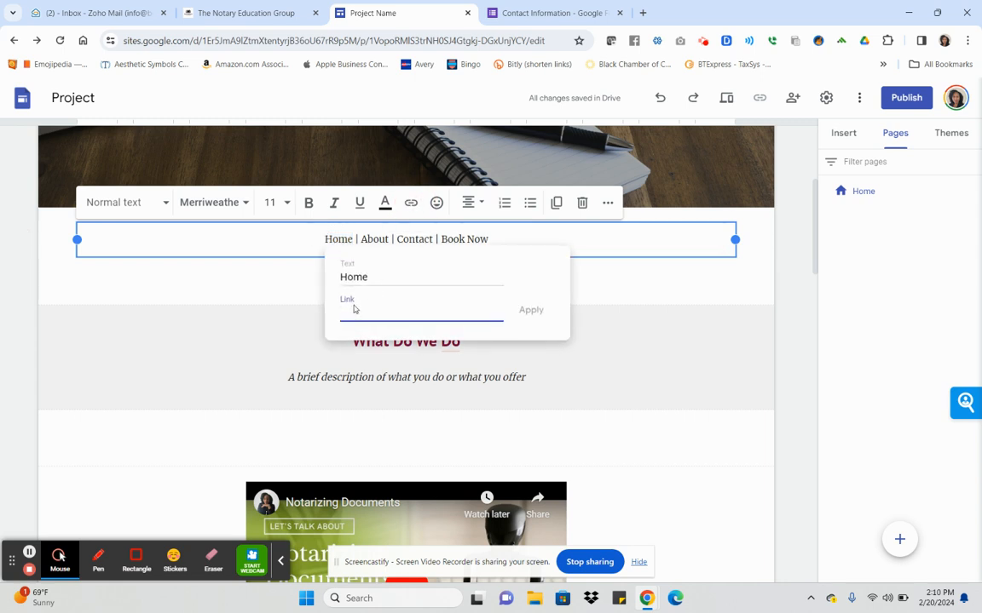
click(613, 286)
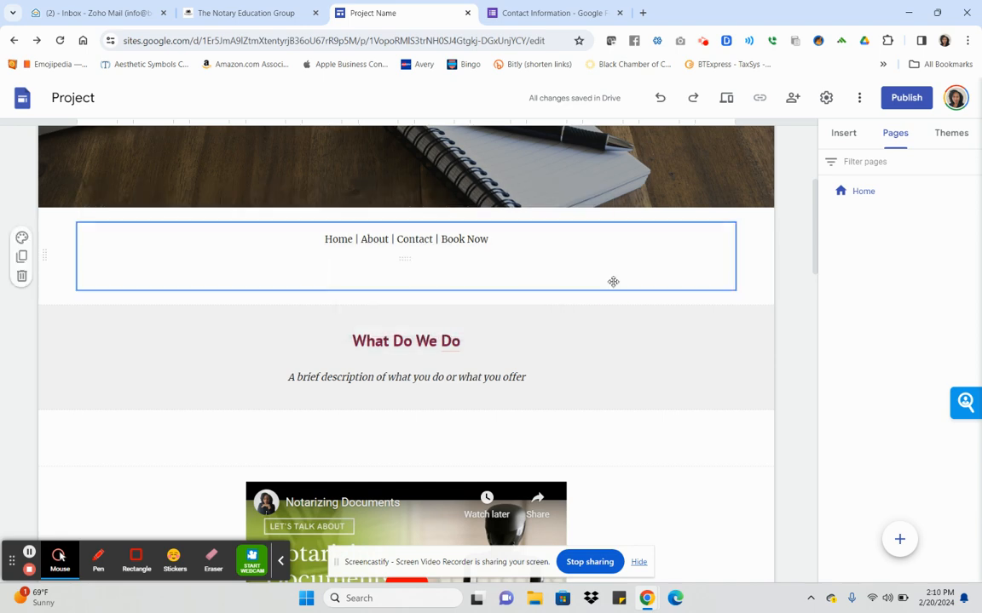
scroll(701, 260, up, 3)
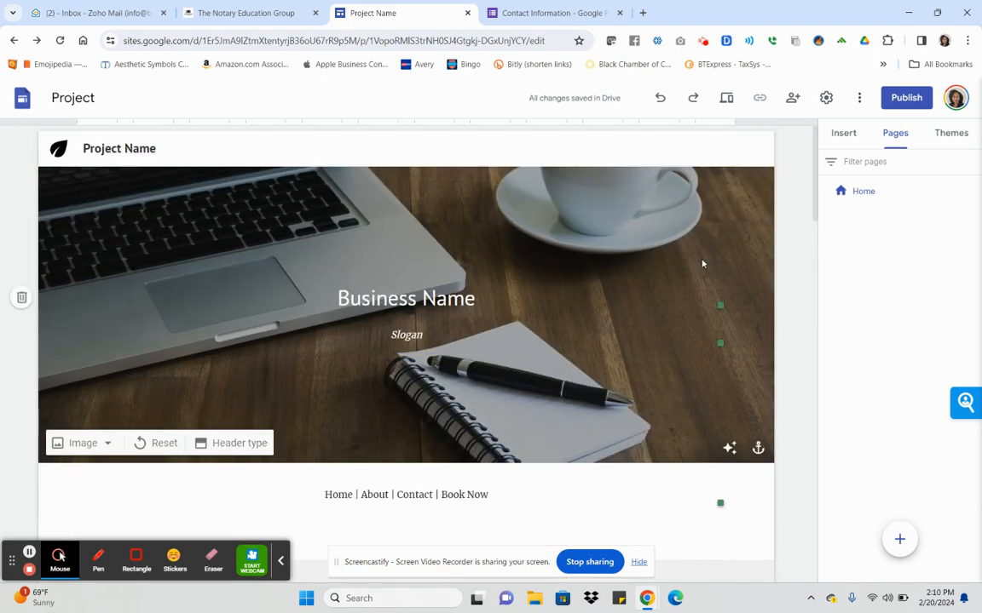
click(825, 98)
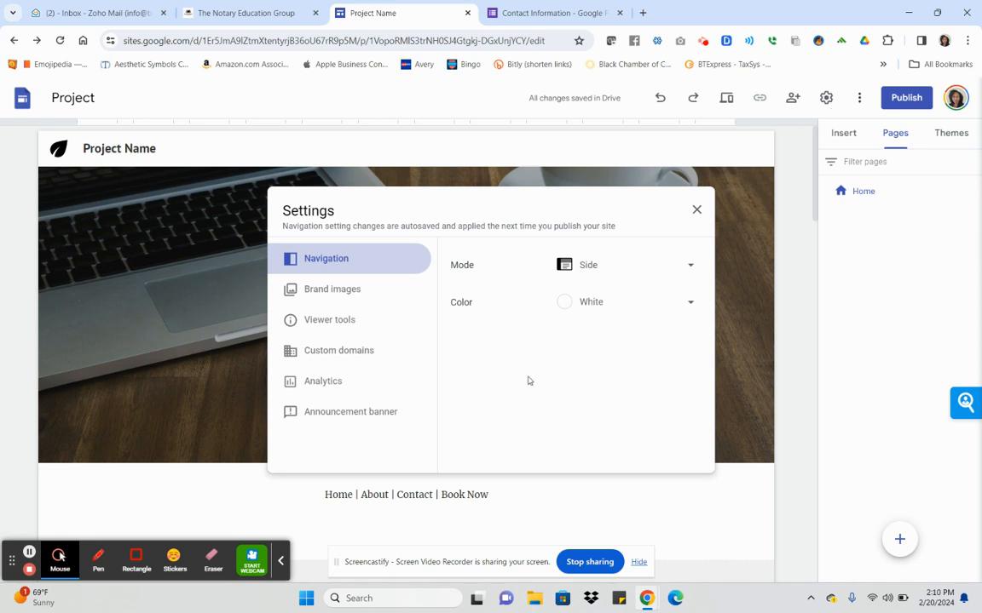
click(356, 357)
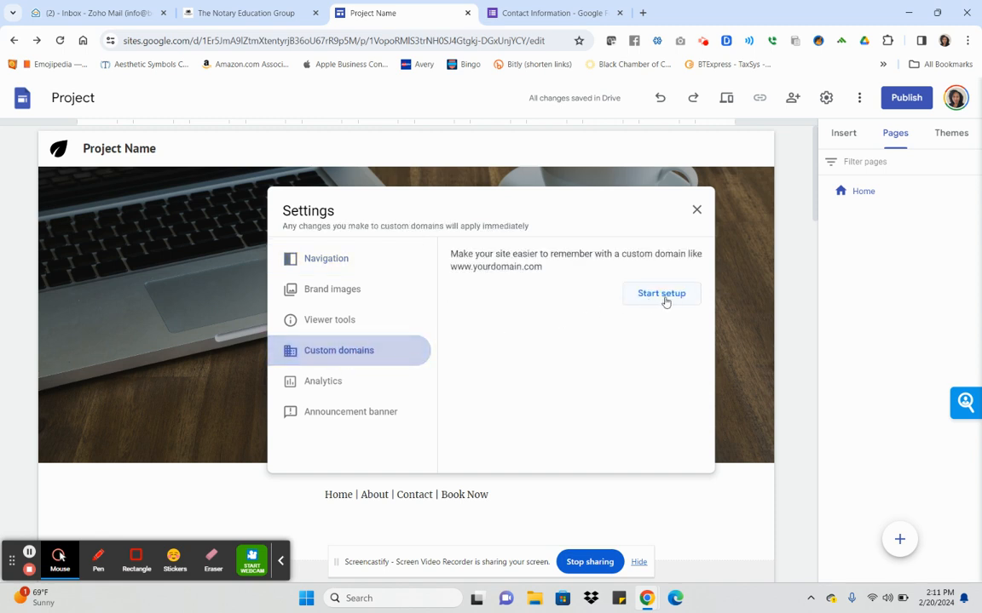
click(695, 210)
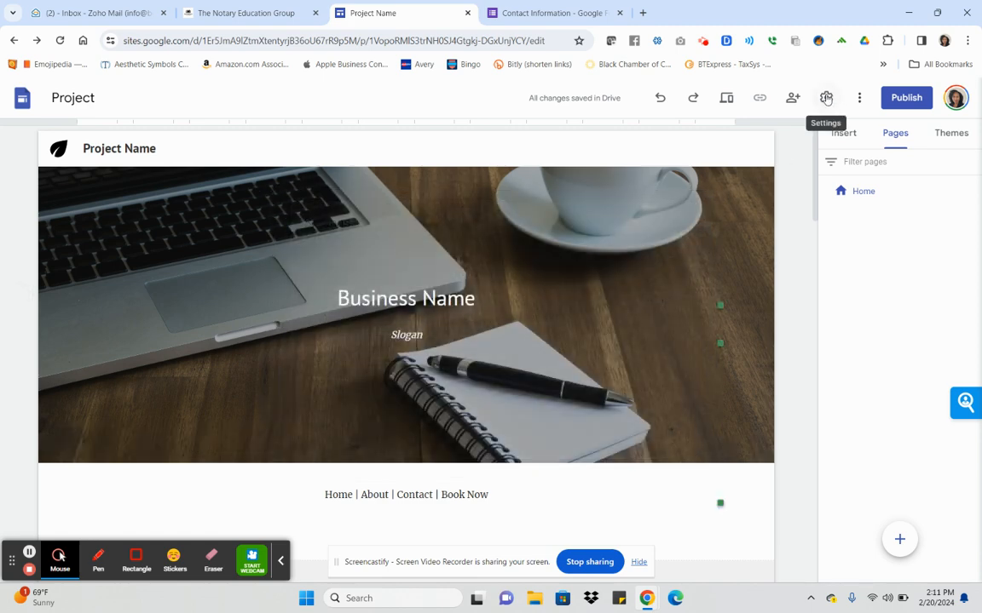
click(825, 98)
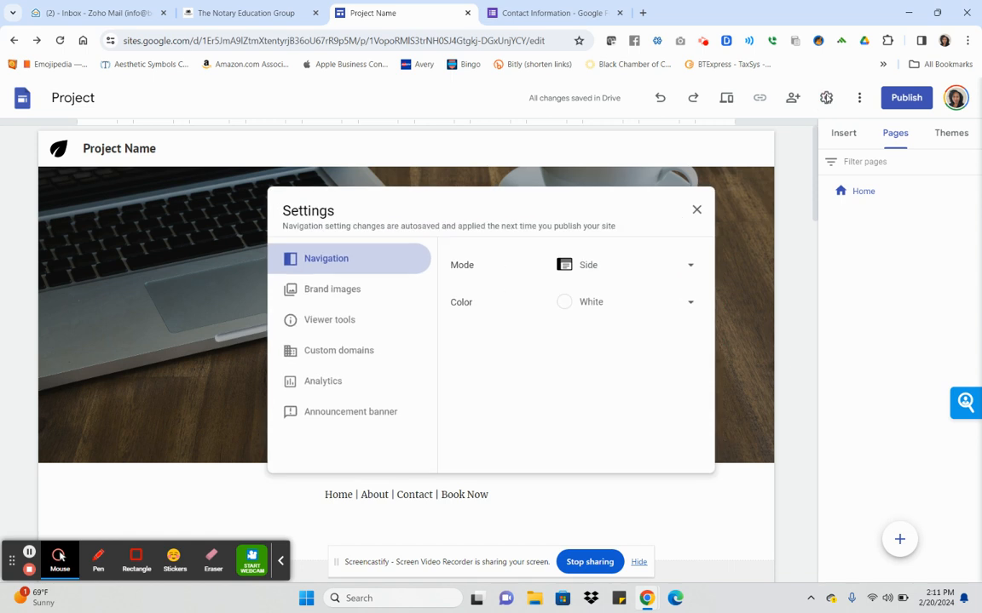
click(314, 352)
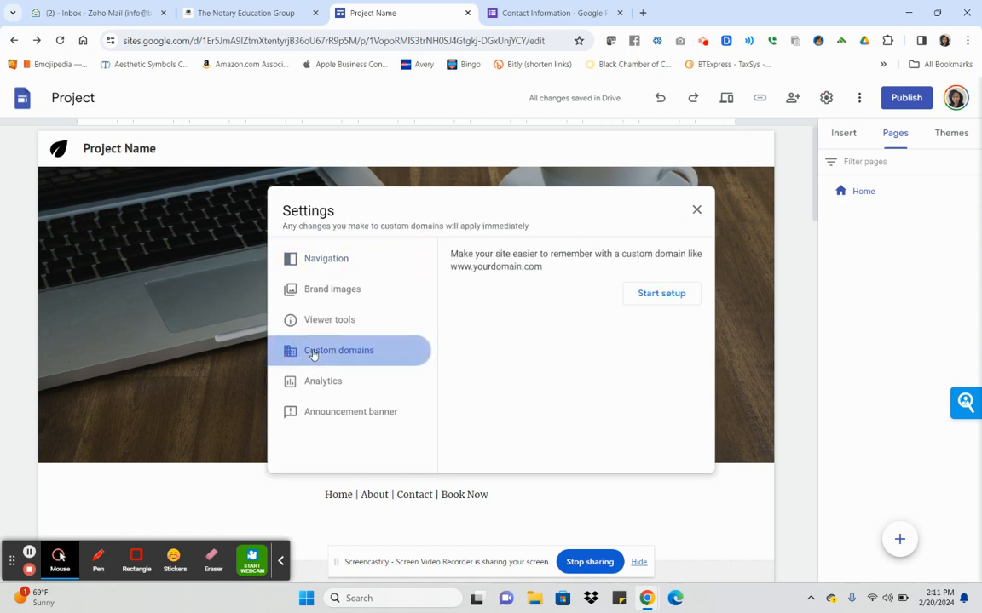
click(646, 306)
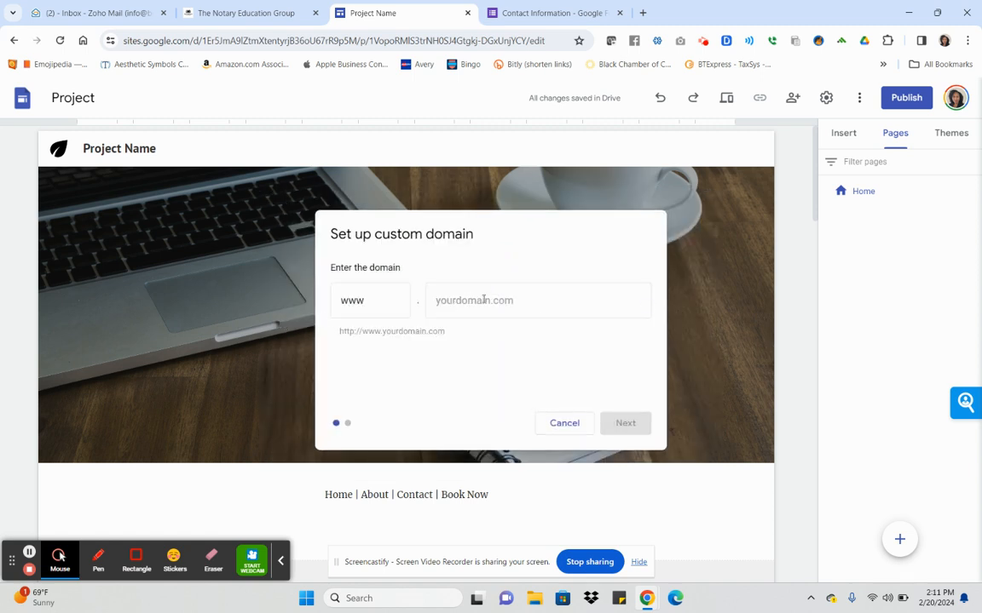
click(548, 426)
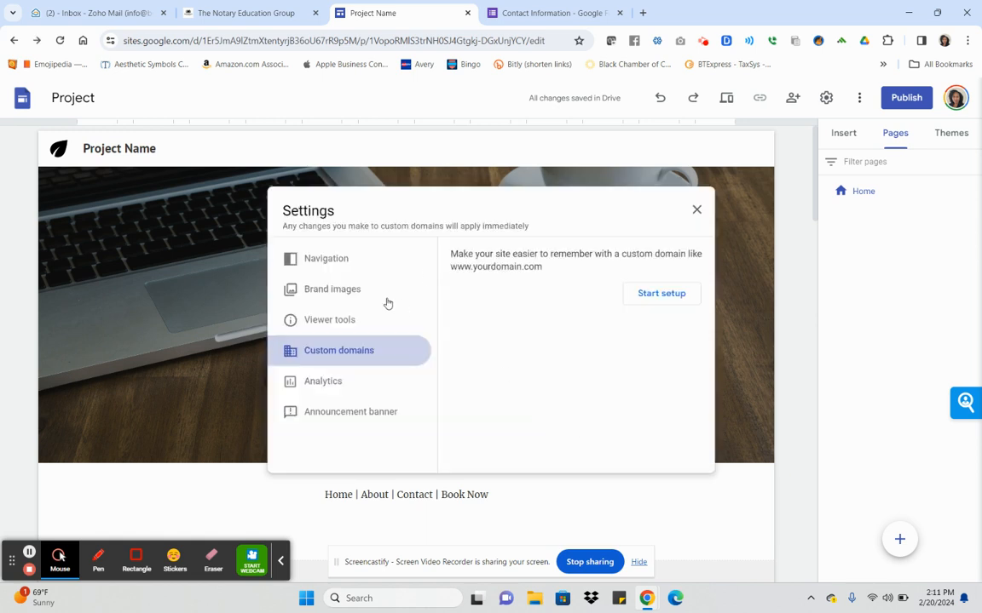
click(696, 211)
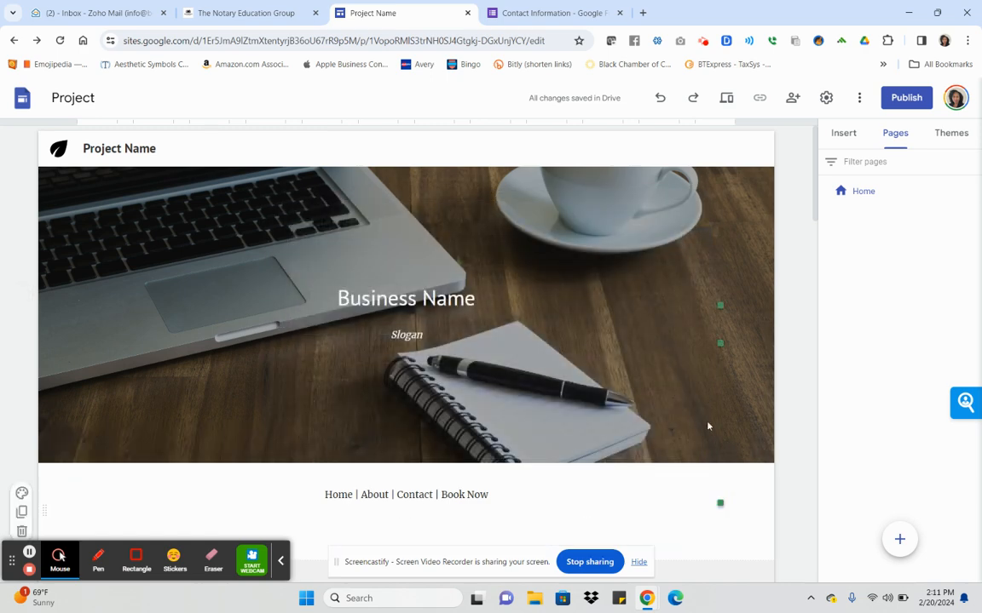
click(861, 98)
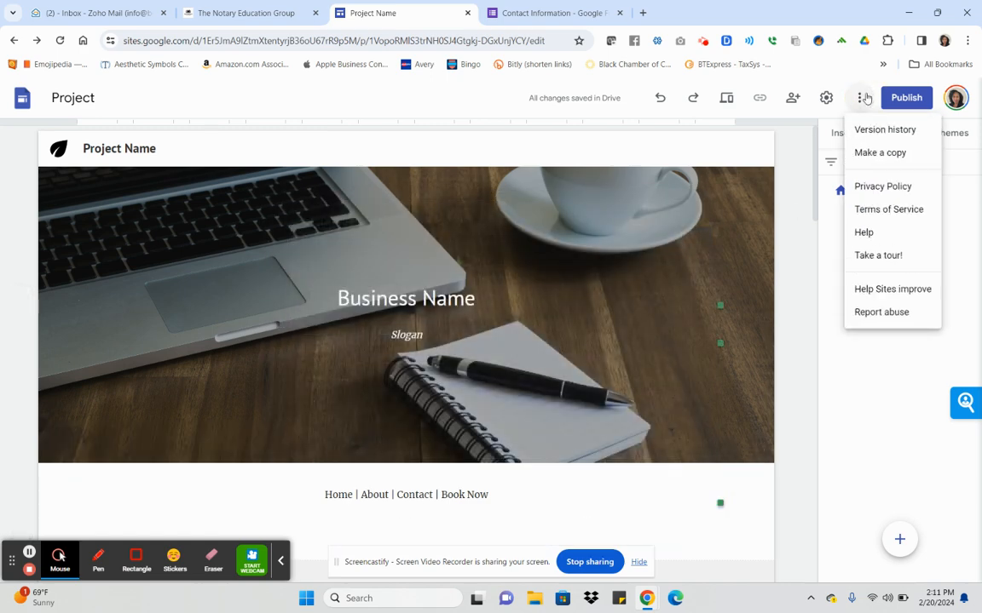
click(863, 97)
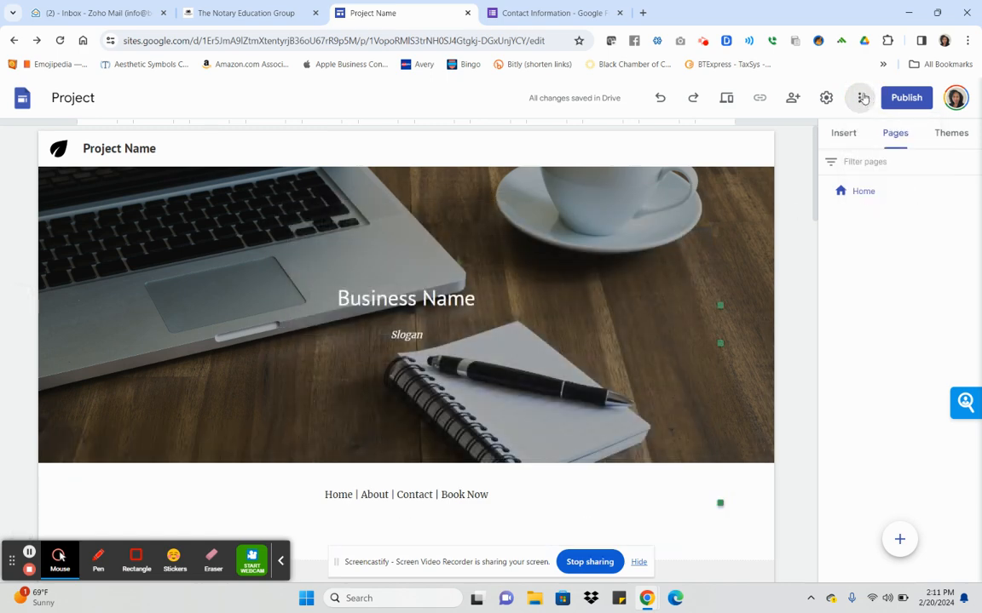
click(725, 97)
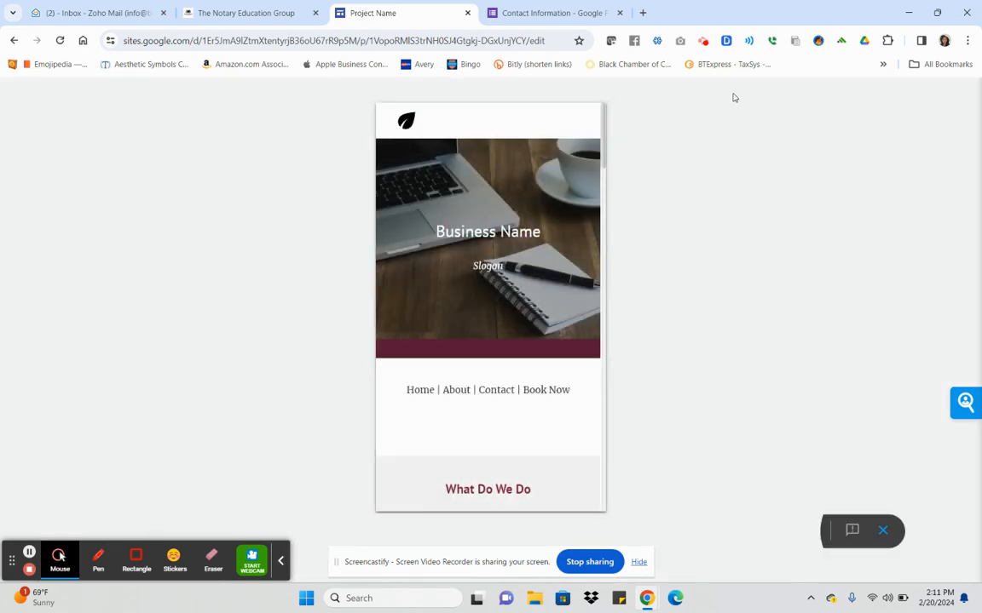
click(885, 531)
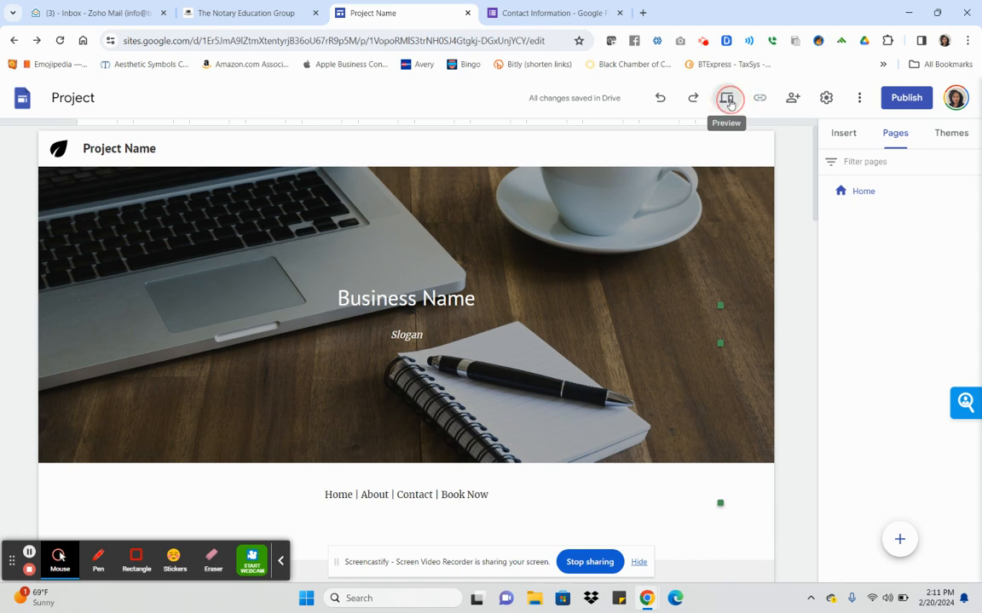
click(729, 101)
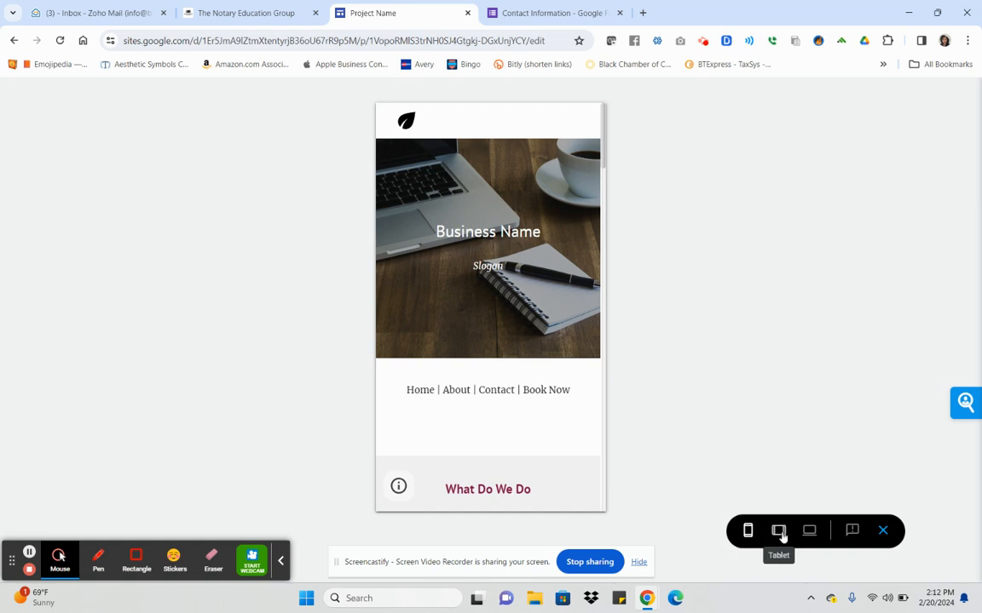
click(810, 535)
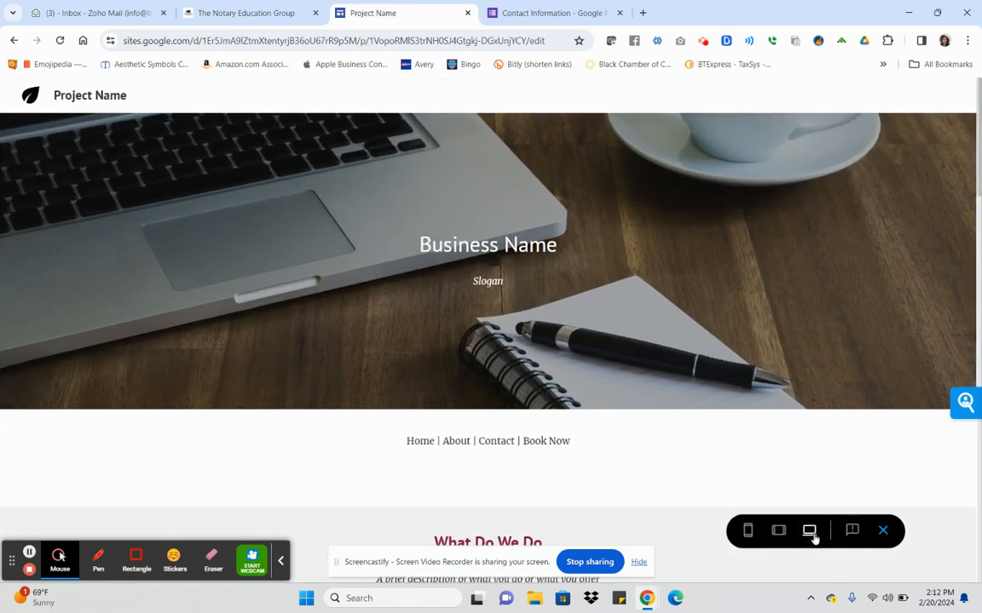
click(882, 531)
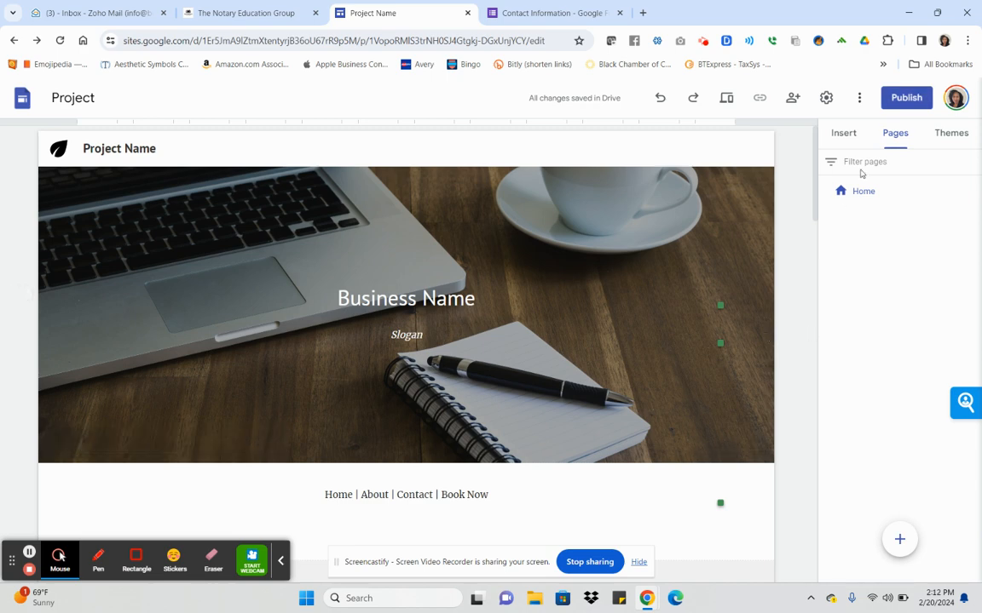
click(855, 195)
Review the page, then browse the Insert panel's elements such as Social links and Map.
scroll(711, 256, down, 7)
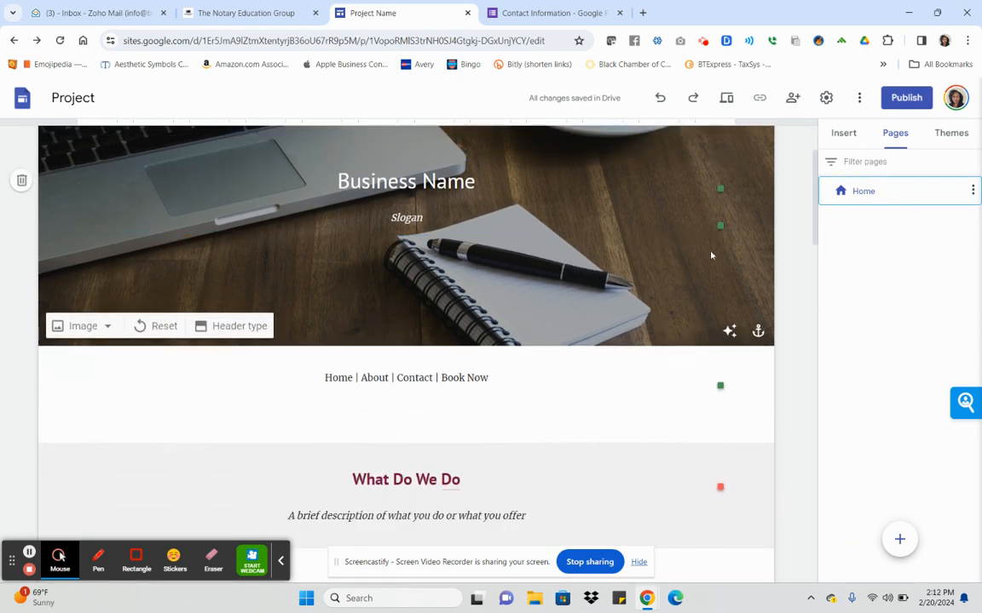
scroll(711, 255, down, 6)
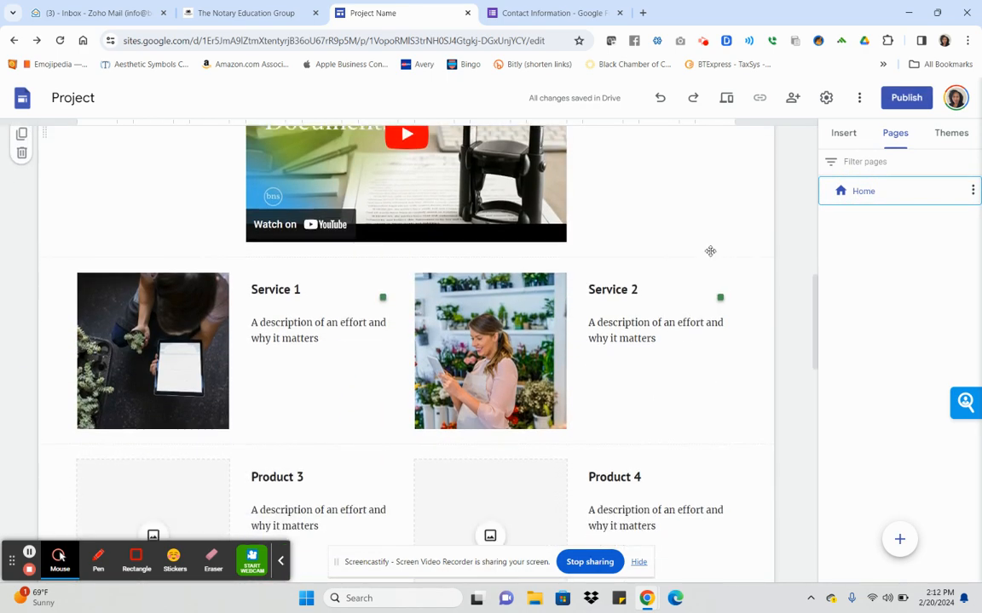
scroll(712, 255, down, 3)
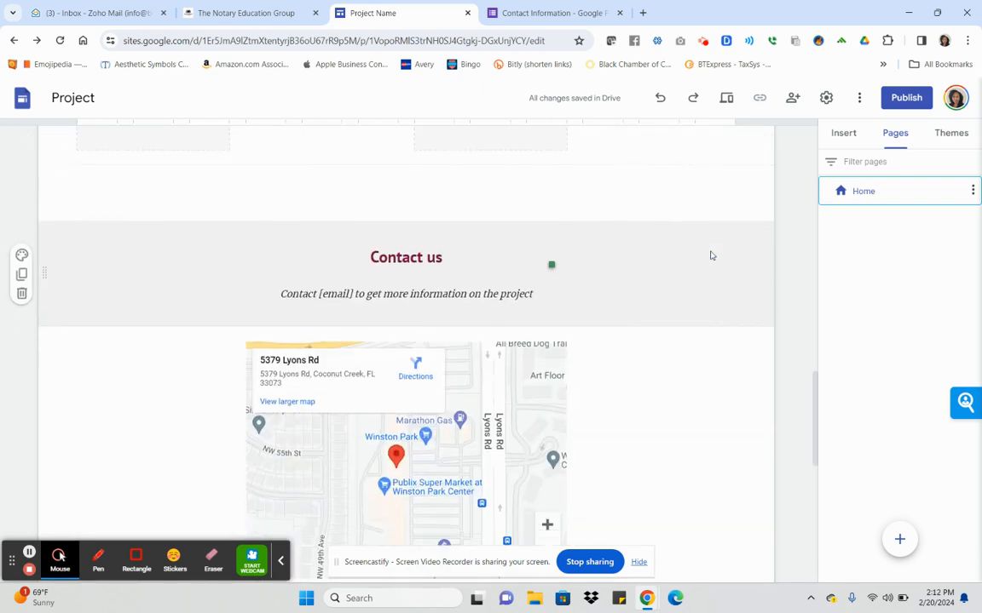
scroll(712, 255, down, 5)
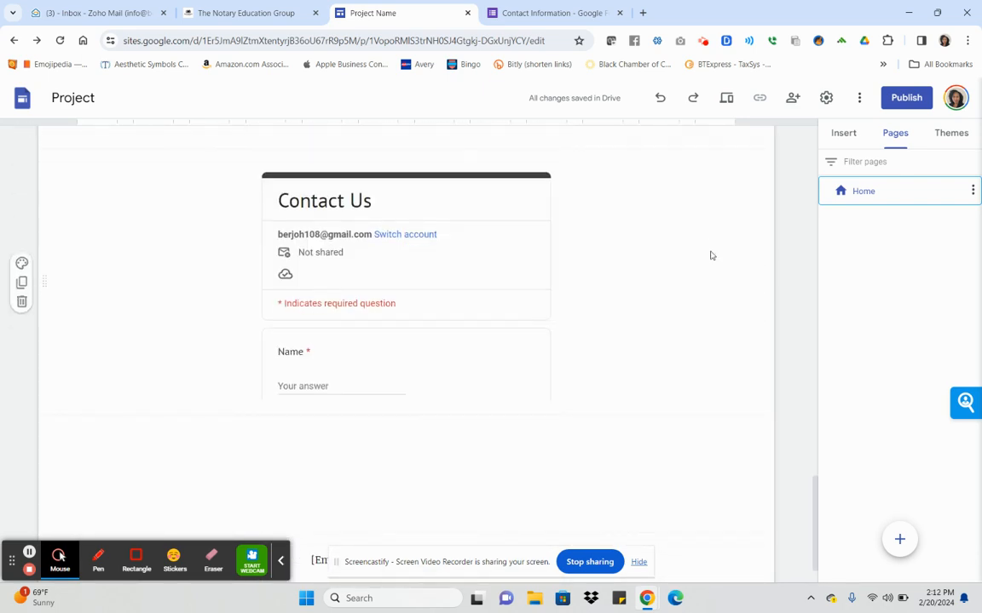
scroll(711, 256, up, 15)
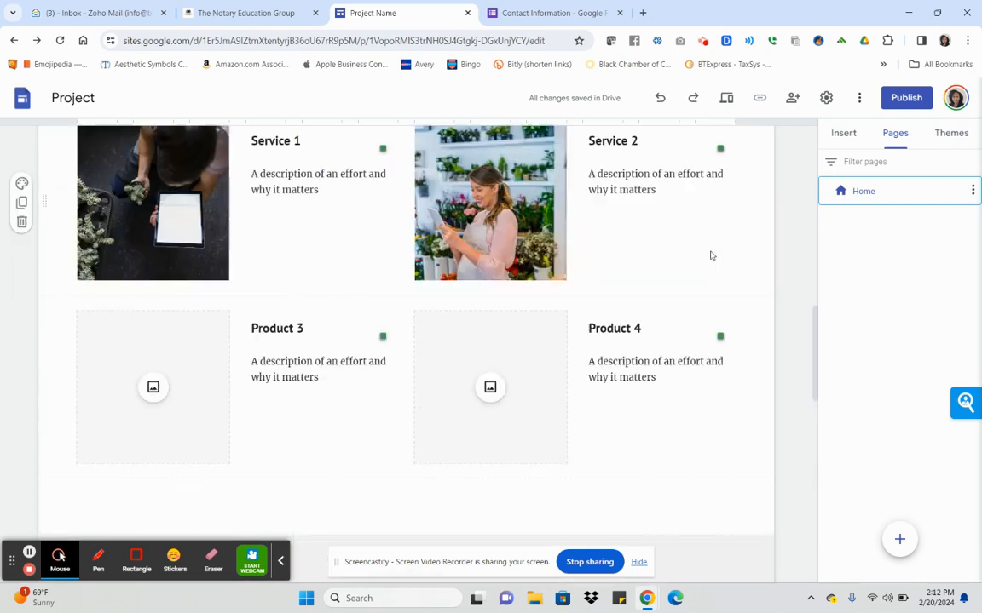
scroll(711, 256, up, 3)
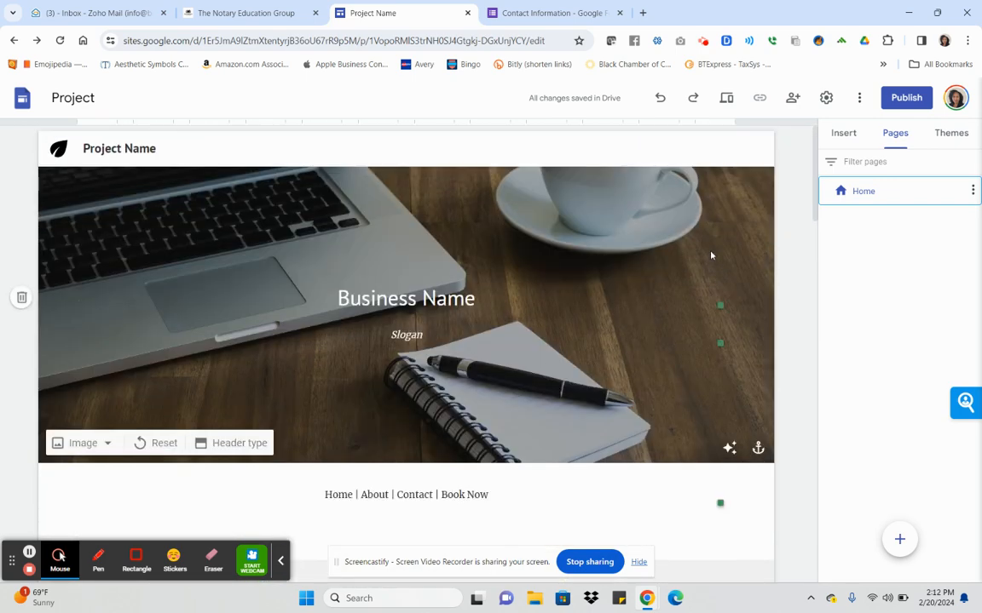
click(843, 133)
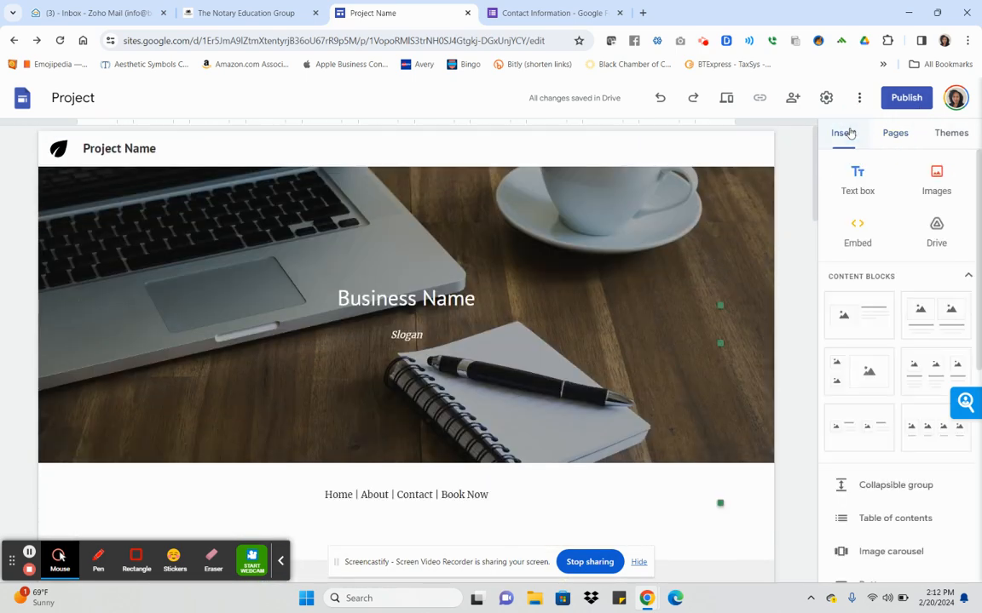
scroll(936, 357, down, 5)
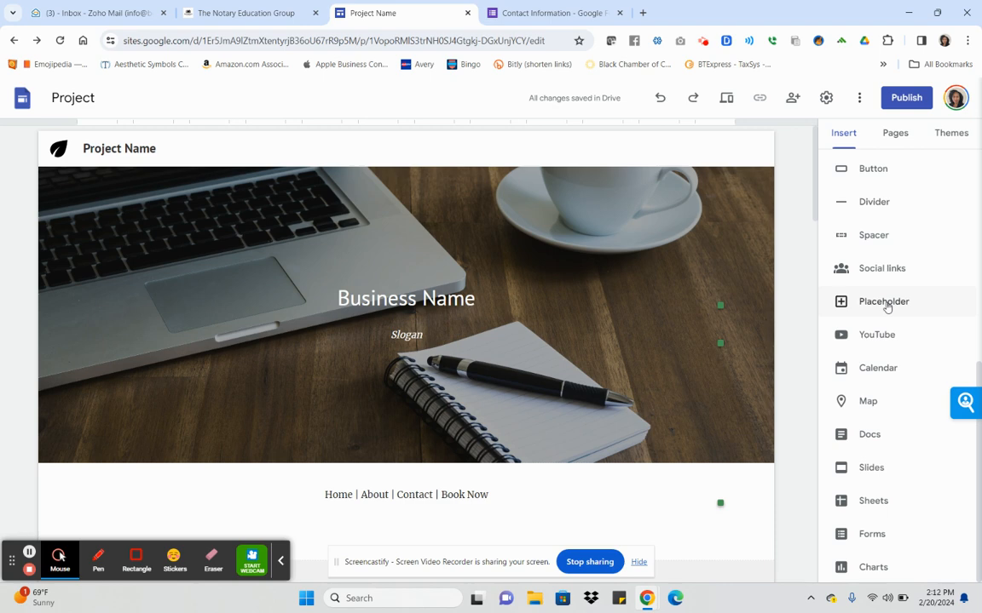
scroll(886, 307, up, 3)
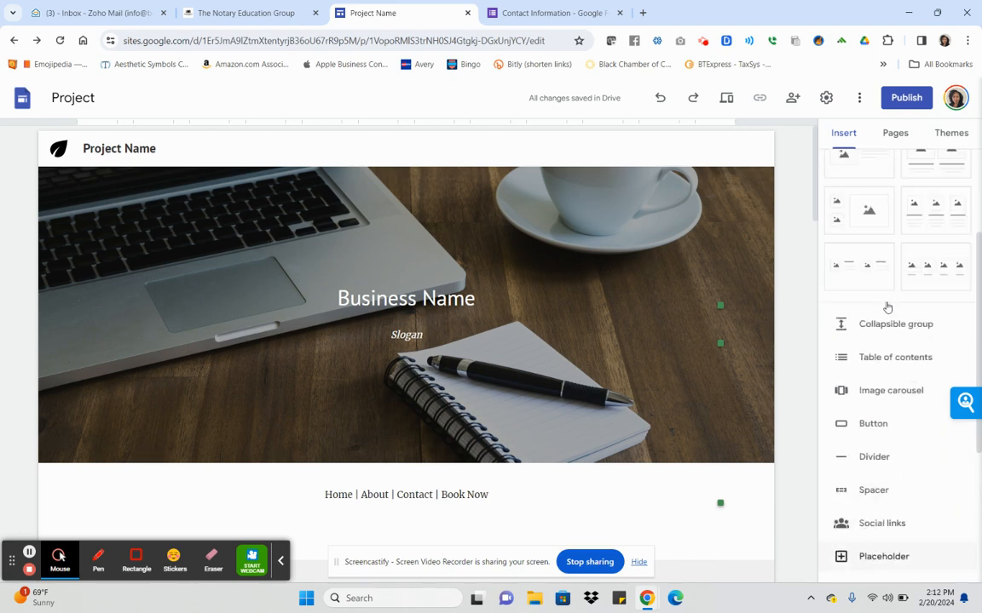
scroll(894, 368, down, 2)
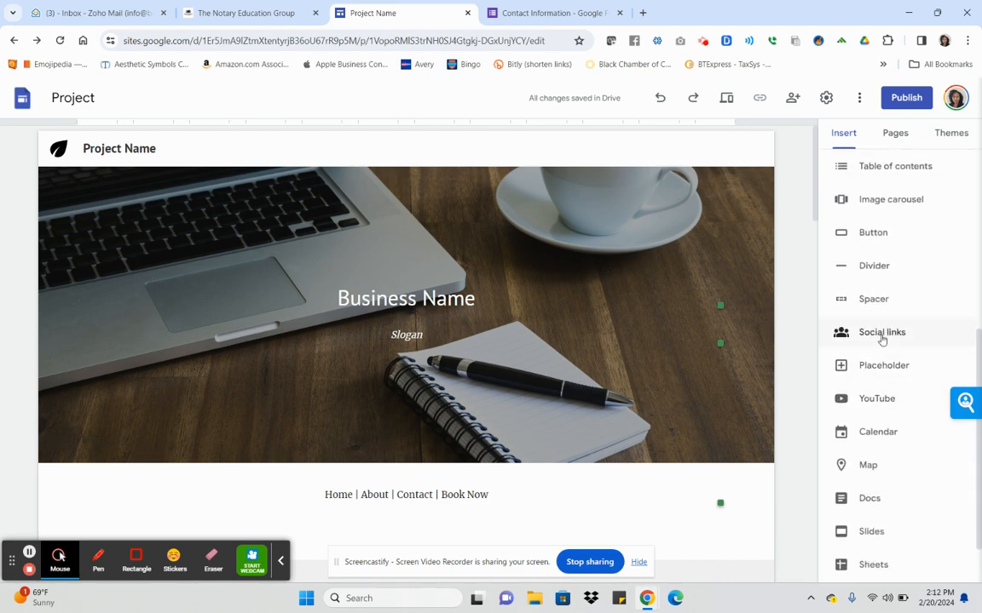
click(882, 334)
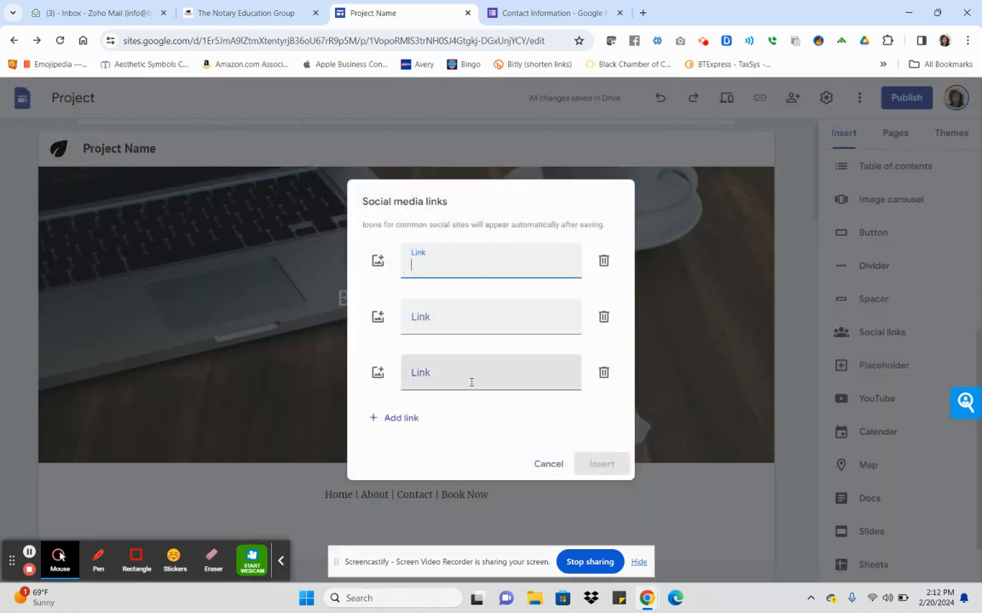
text(www.)
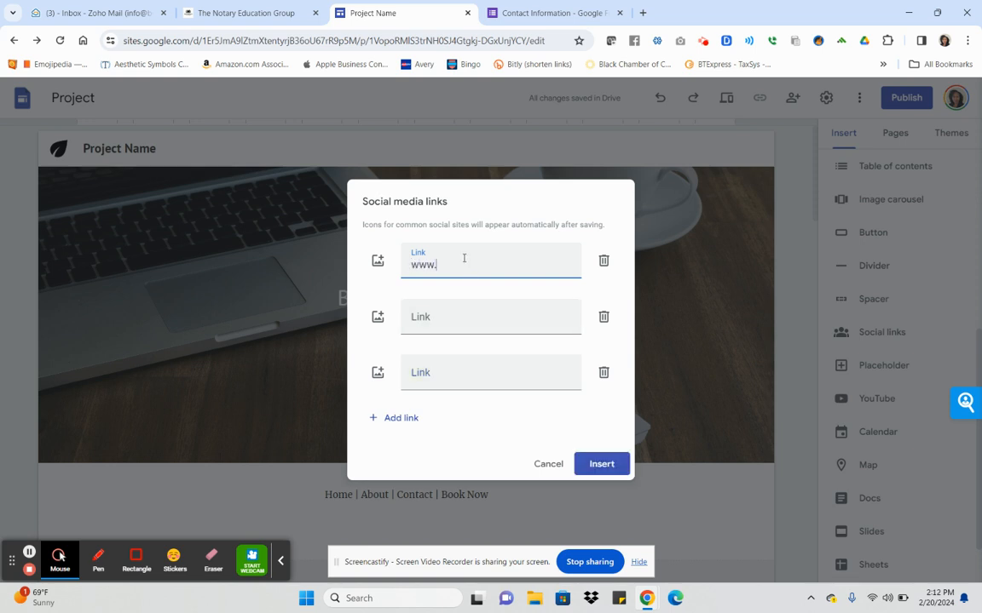
text(facebook.com)
click(520, 313)
text(www.)
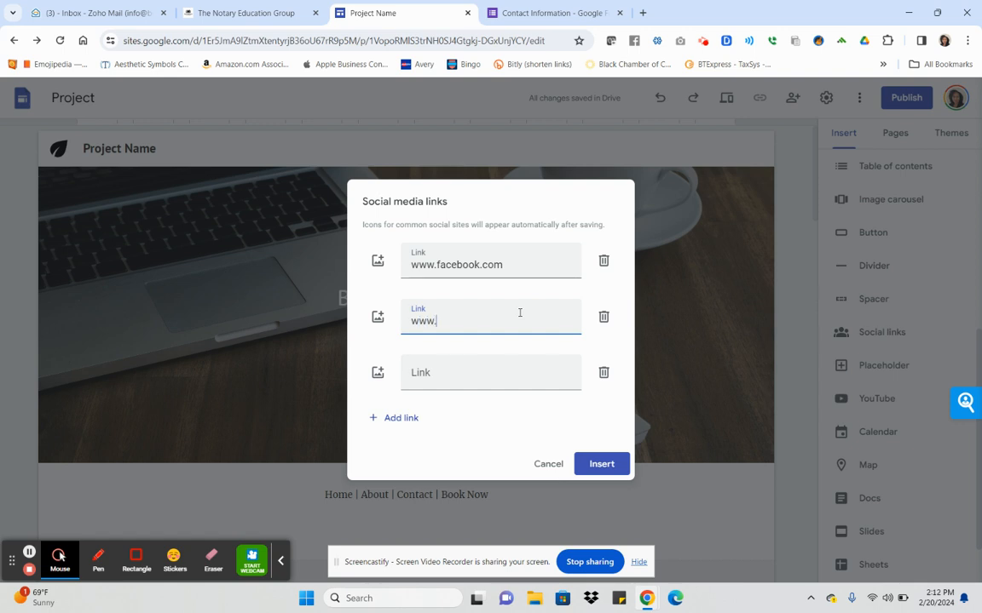
text(linkedin.com)
click(491, 369)
text(www.instagram.com)
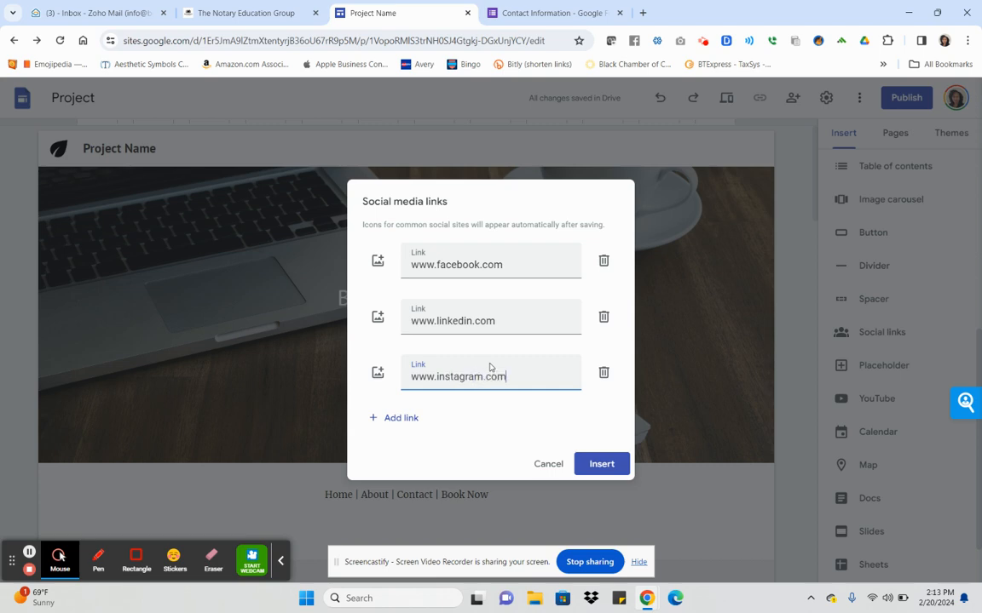
click(586, 464)
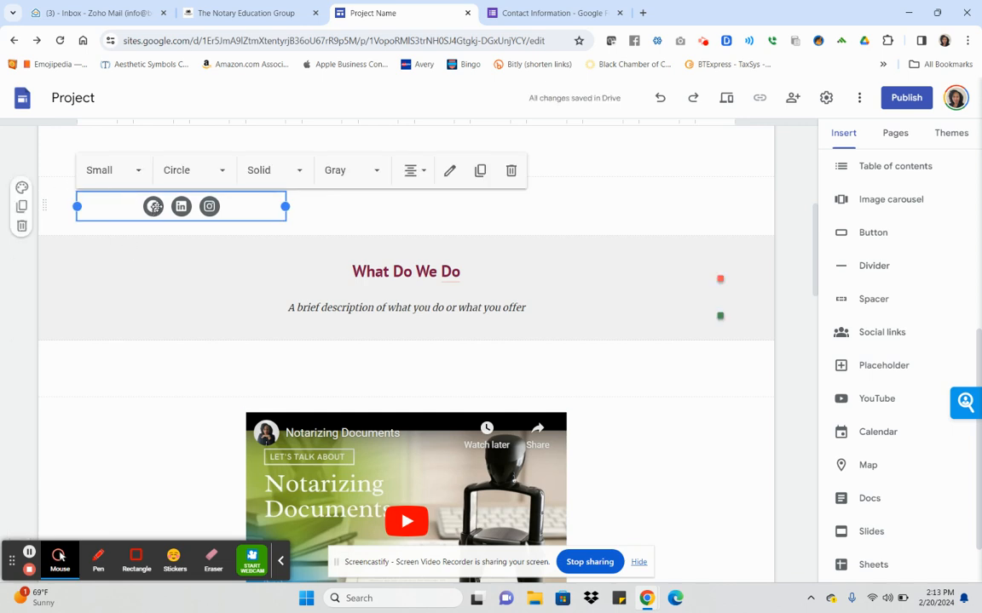
Move the social icons row out of Contact us, centered under the header above the nav links.
click(156, 208)
drag(215, 243, 356, 314)
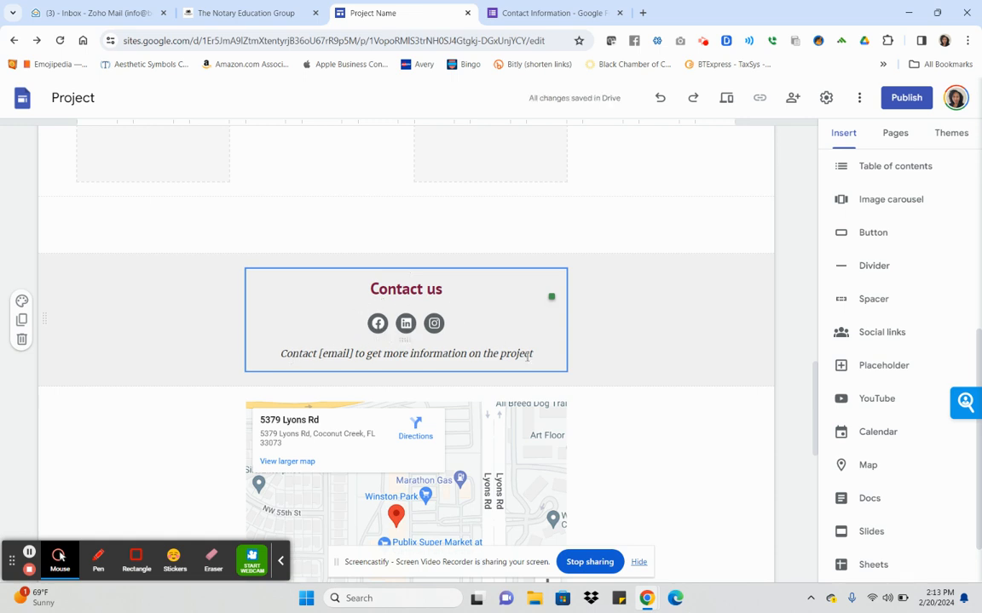
click(357, 323)
drag(362, 299, 378, 322)
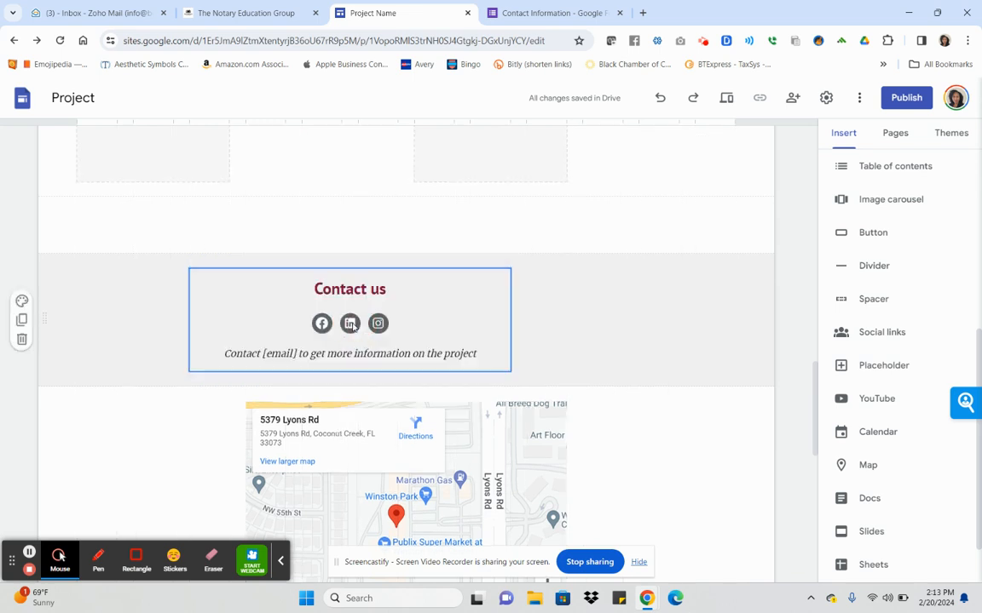
click(406, 323)
click(406, 323)
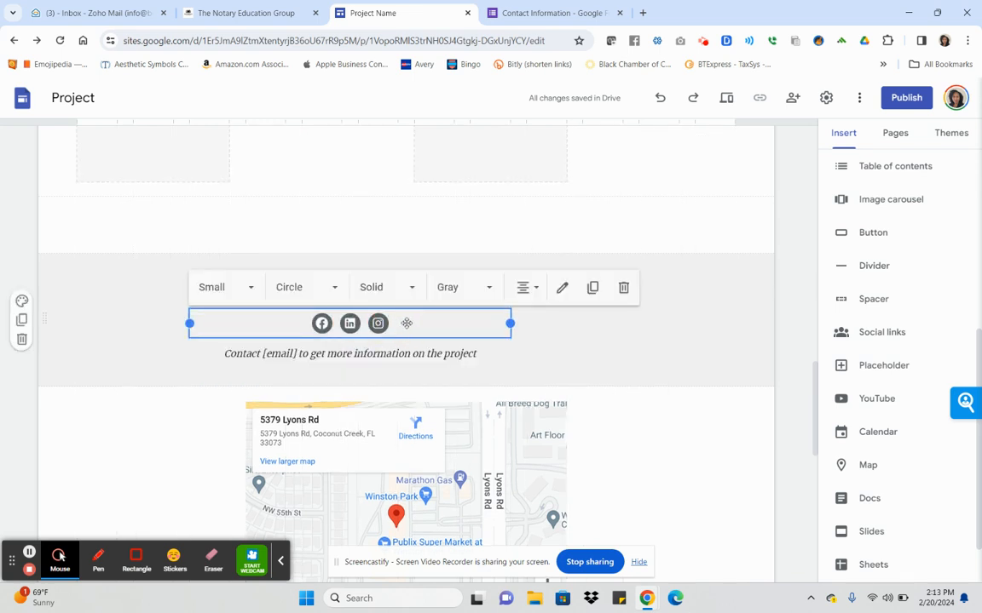
drag(407, 323, 356, 368)
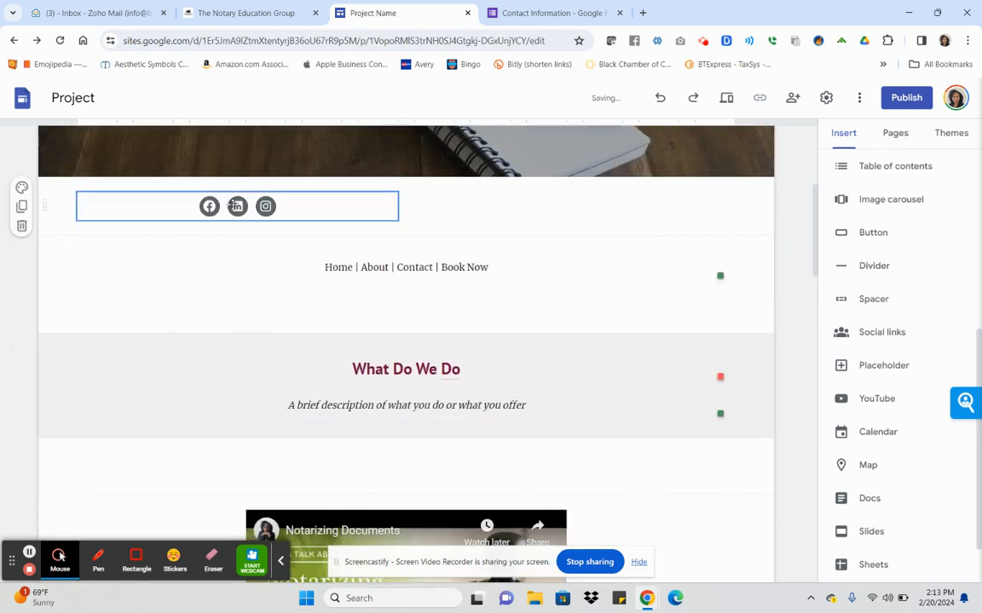
drag(281, 211, 430, 189)
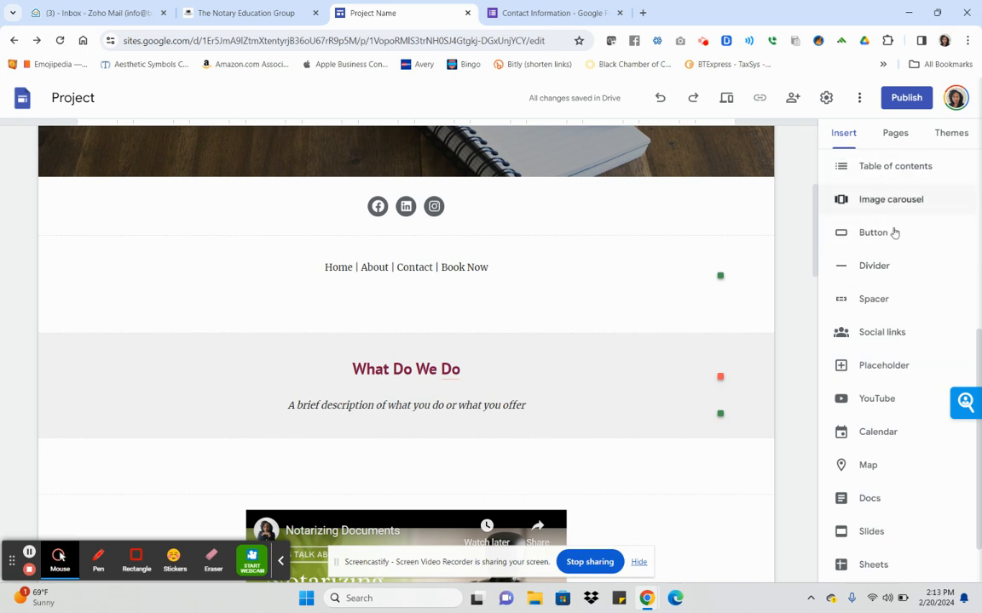
scroll(890, 209, up, 1)
scroll(892, 217, up, 2)
scroll(905, 350, down, 3)
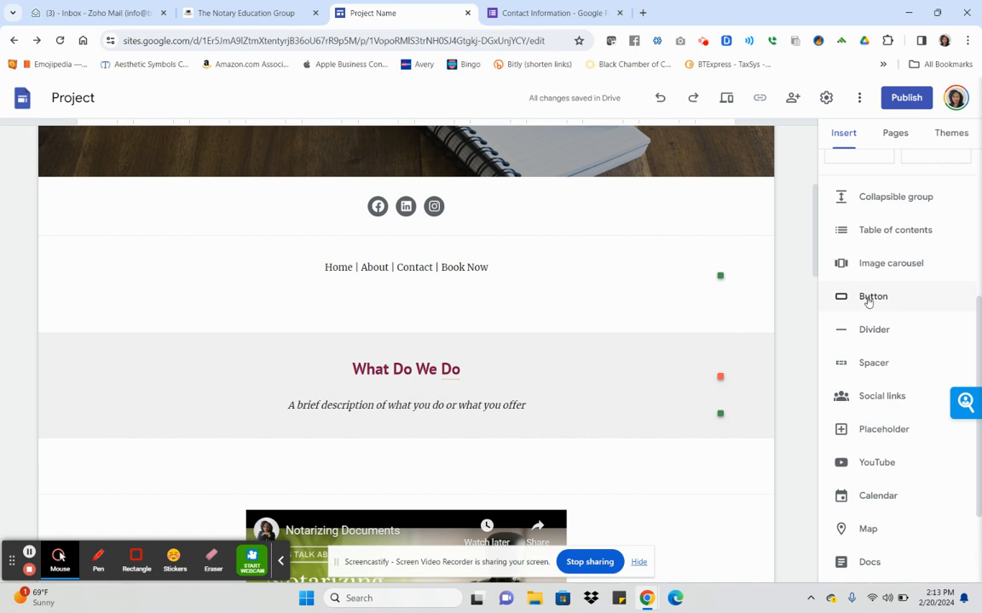
scroll(867, 303, down, 3)
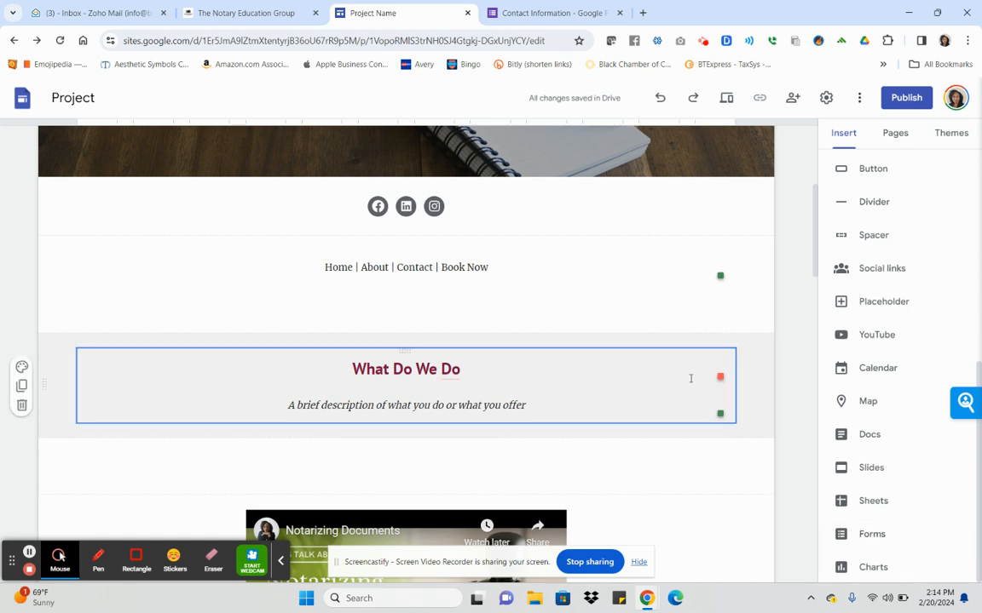
scroll(633, 281, down, 2)
scroll(633, 281, down, 7)
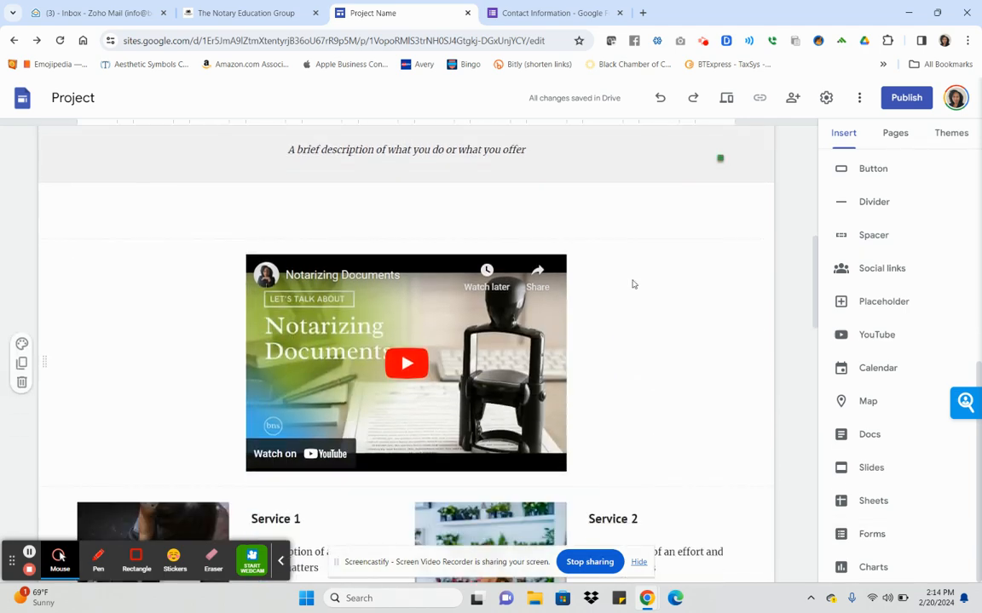
scroll(633, 282, down, 4)
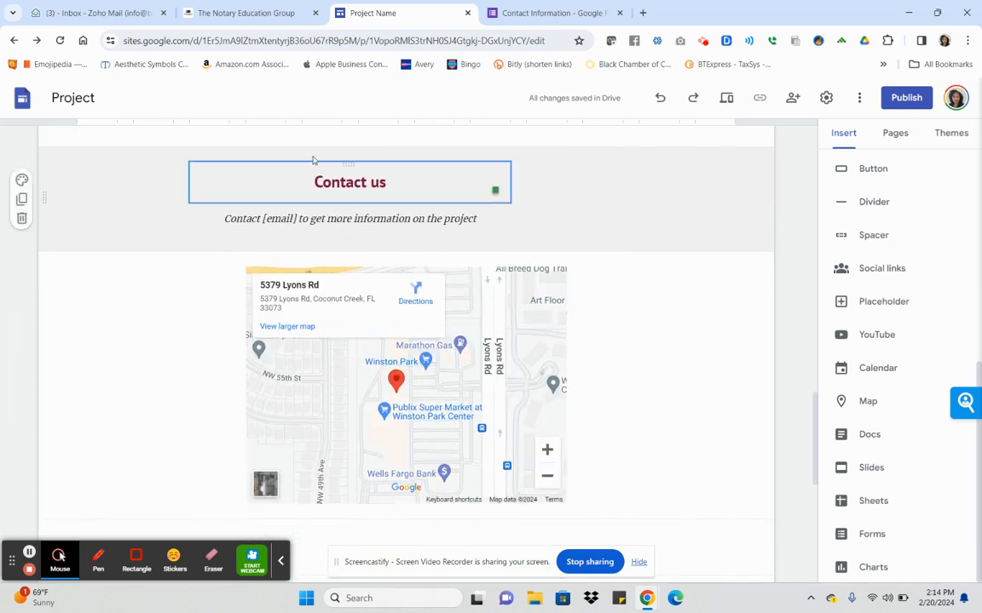
click(194, 217)
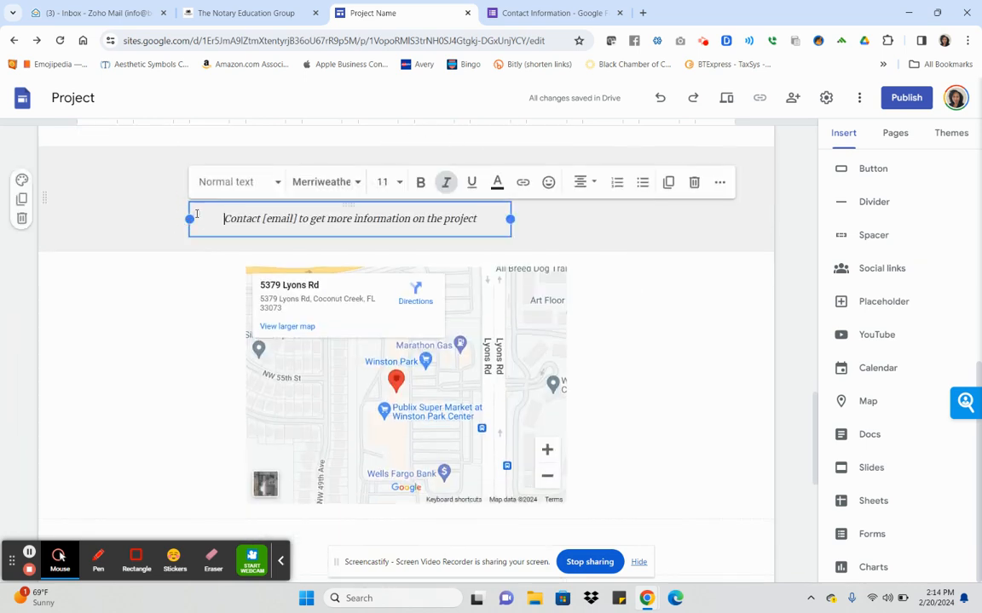
click(793, 247)
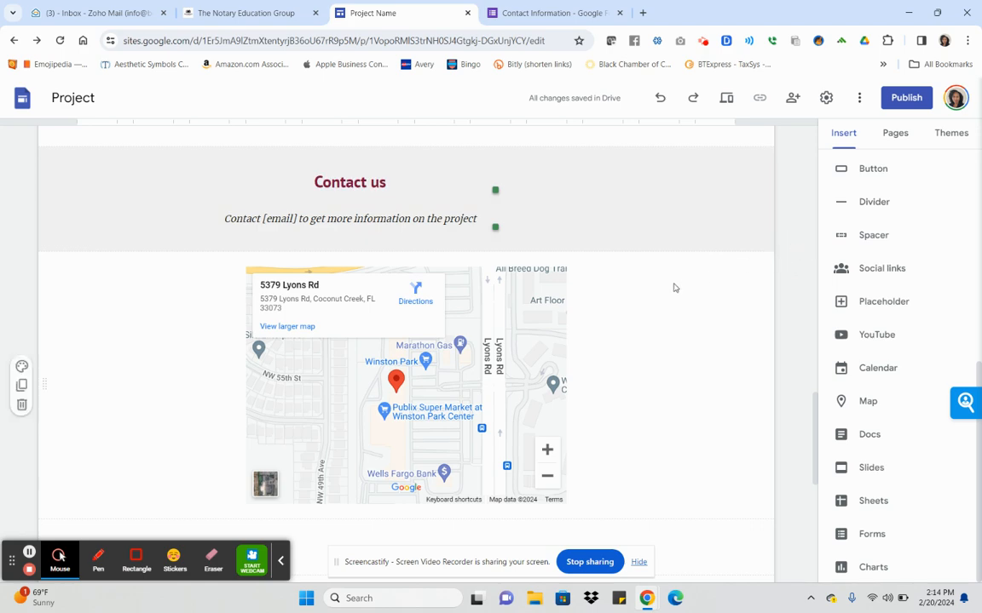
scroll(641, 330, down, 5)
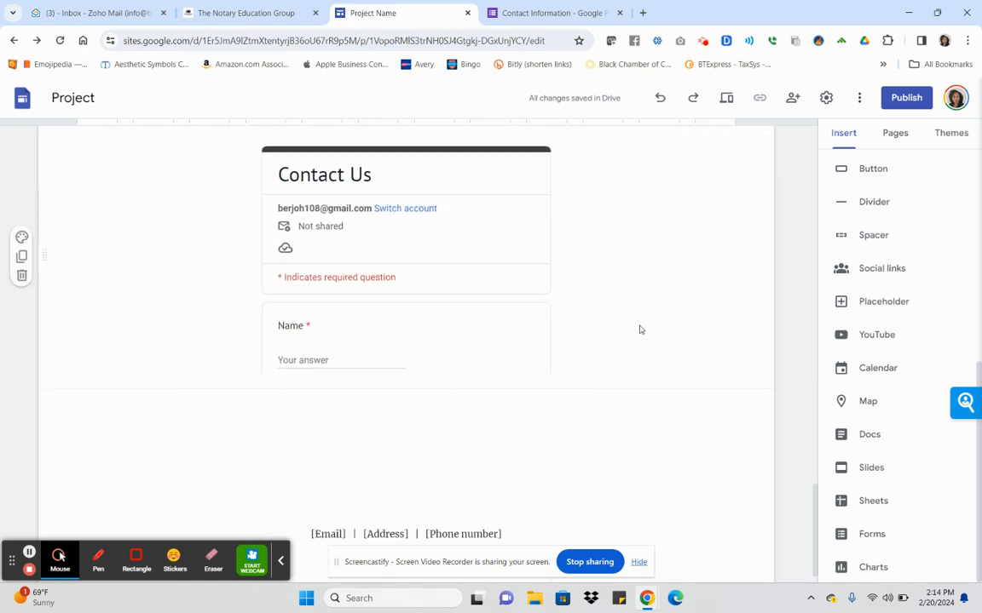
scroll(641, 330, up, 10)
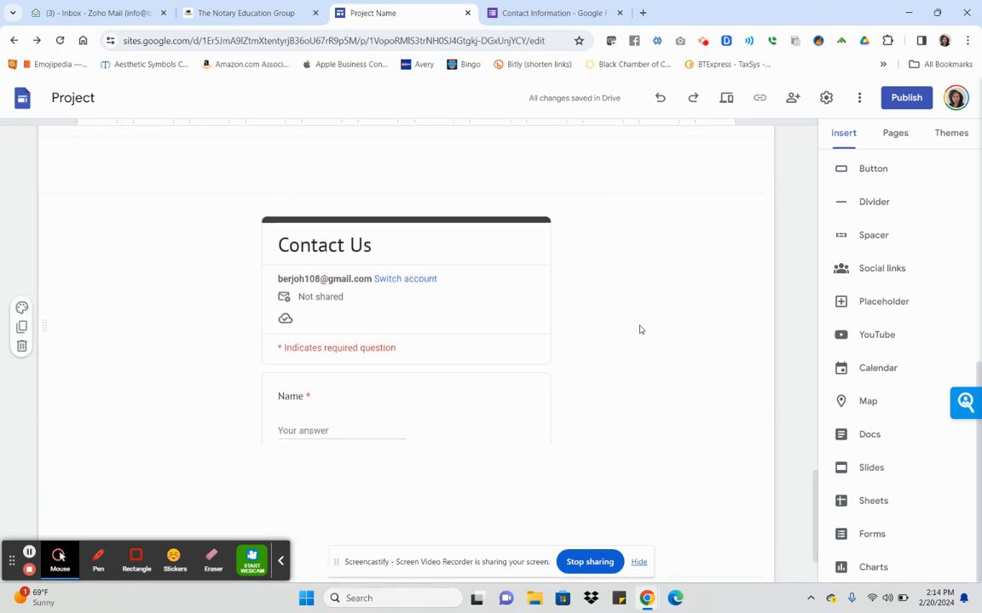
scroll(641, 330, up, 10)
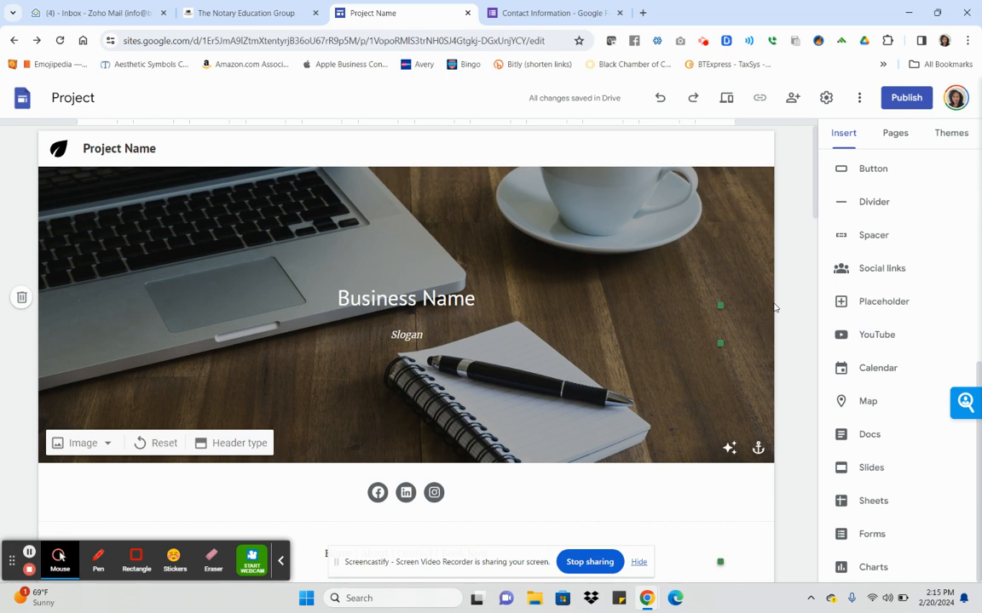
scroll(774, 308, down, 5)
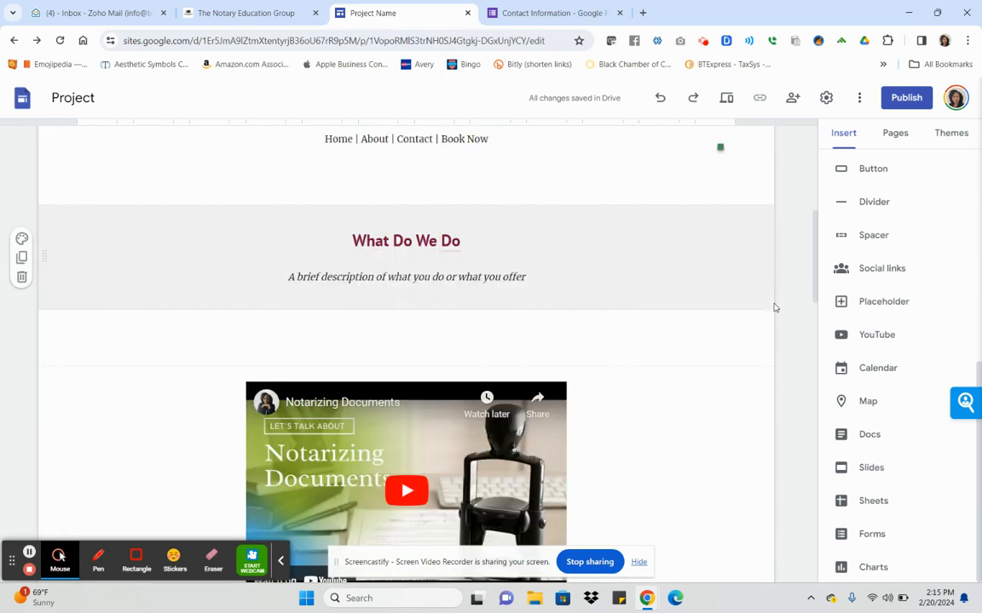
scroll(774, 307, down, 3)
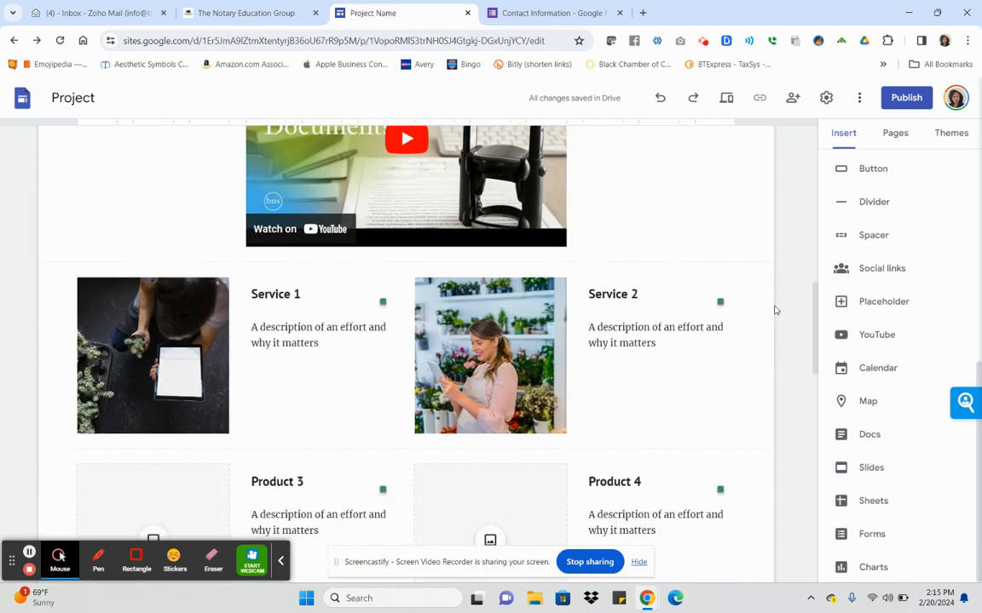